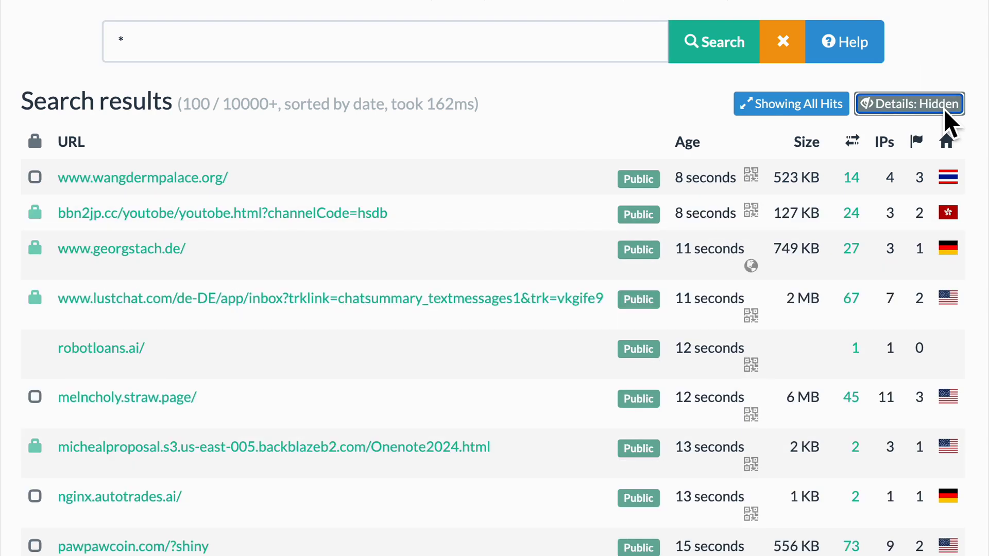
Step: Make the details visible for all entries in the search results
click(943, 109)
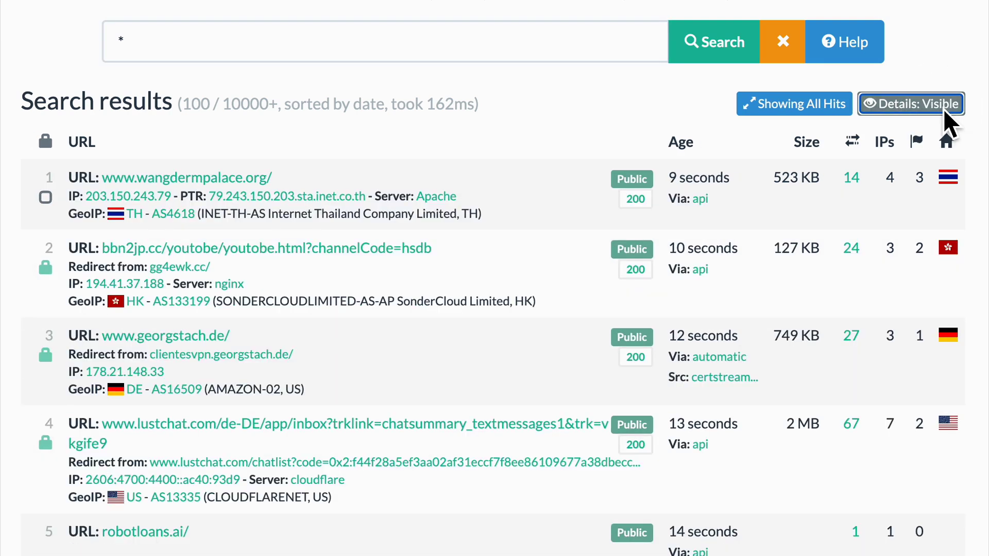
click(944, 110)
click(944, 109)
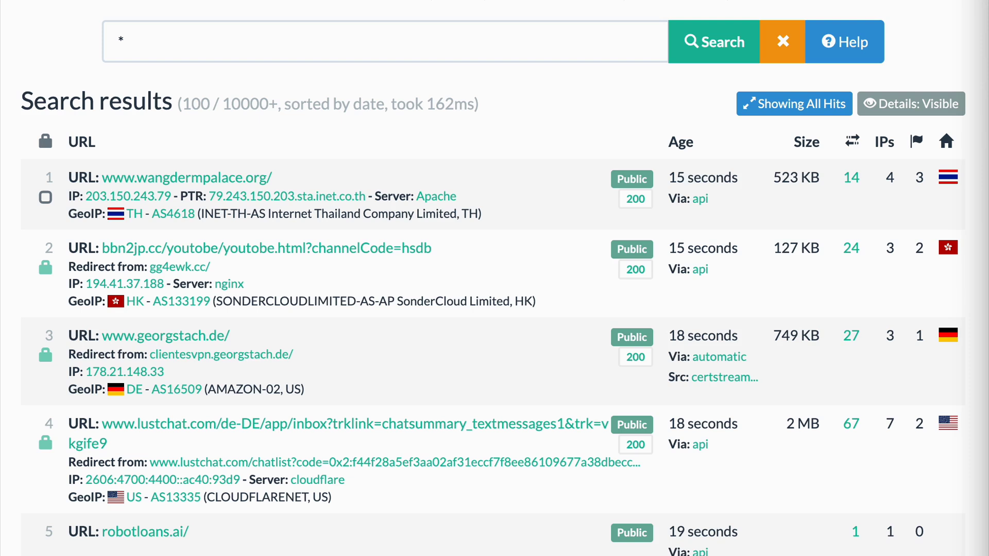
Step: Replace the search term with (page.url:"mozi.m" OR filename:"mozi.m") and run the search
click(221, 49)
key(BackSpace)
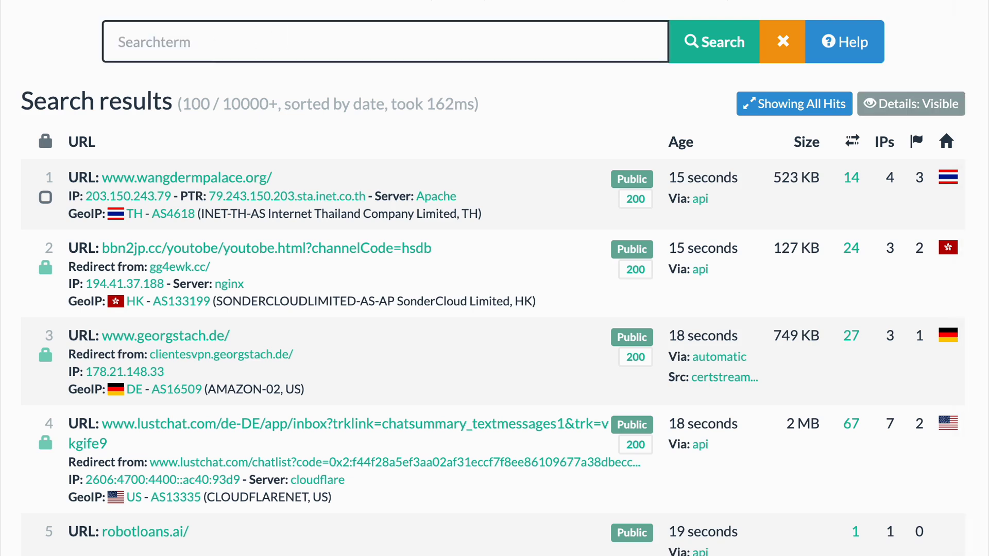
text((page.url:"mozi.m" OR filename:"mozi.m"))
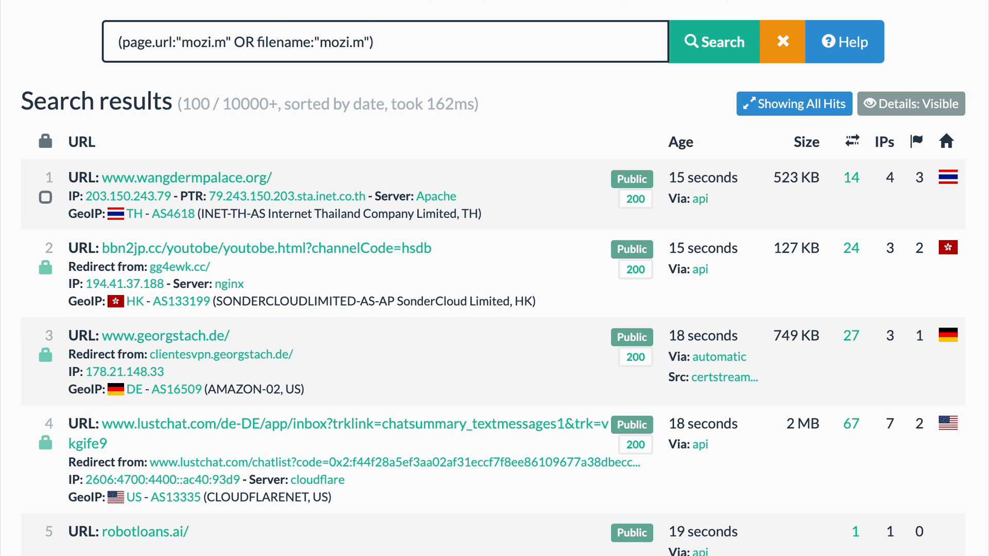
key(Return)
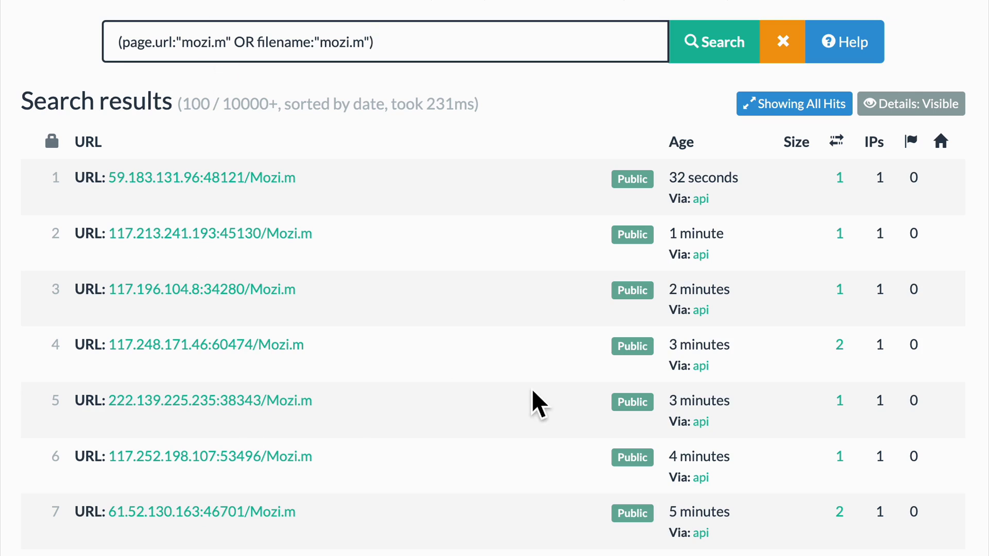
Step: Look through the first Mozi.m results, check the scan report of 117.214.15.146:57125/Mozi.m and return to the results
scroll(532, 392, down, 8)
scroll(531, 388, down, 4)
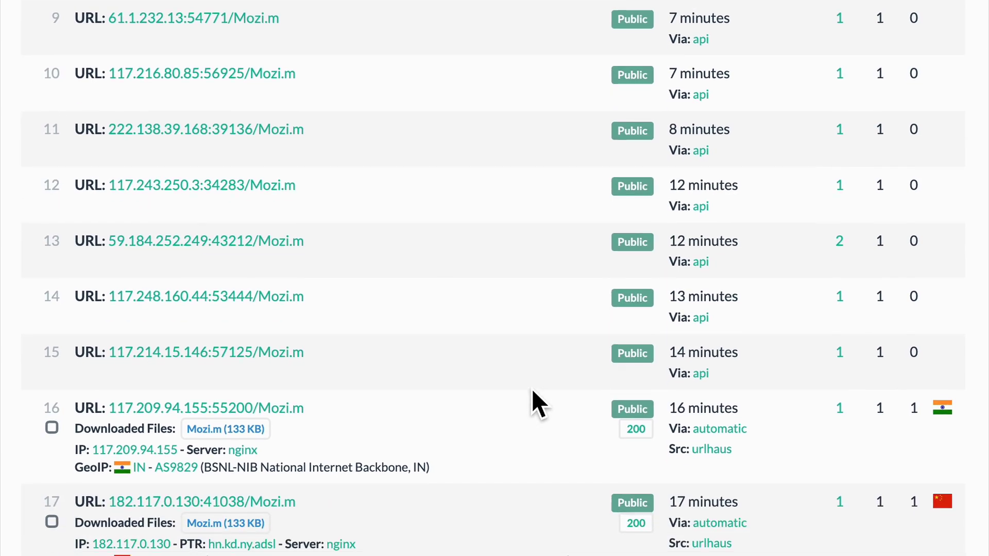
scroll(531, 388, up, 12)
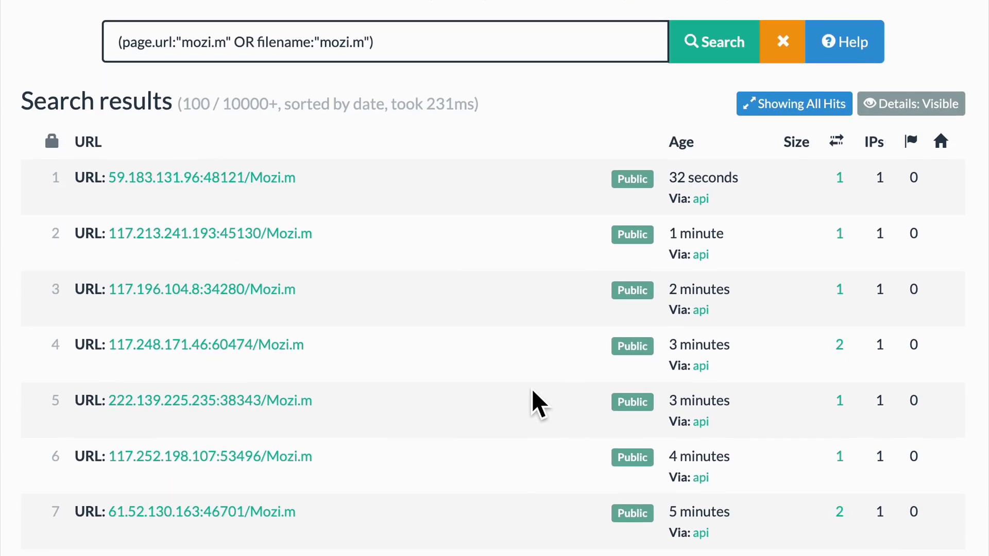
scroll(84, 205, down, 15)
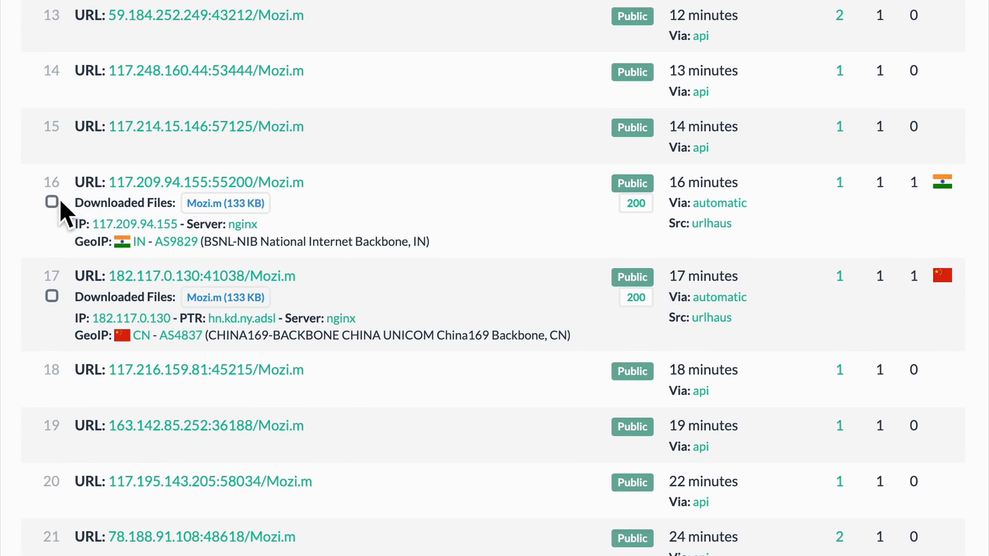
click(165, 129)
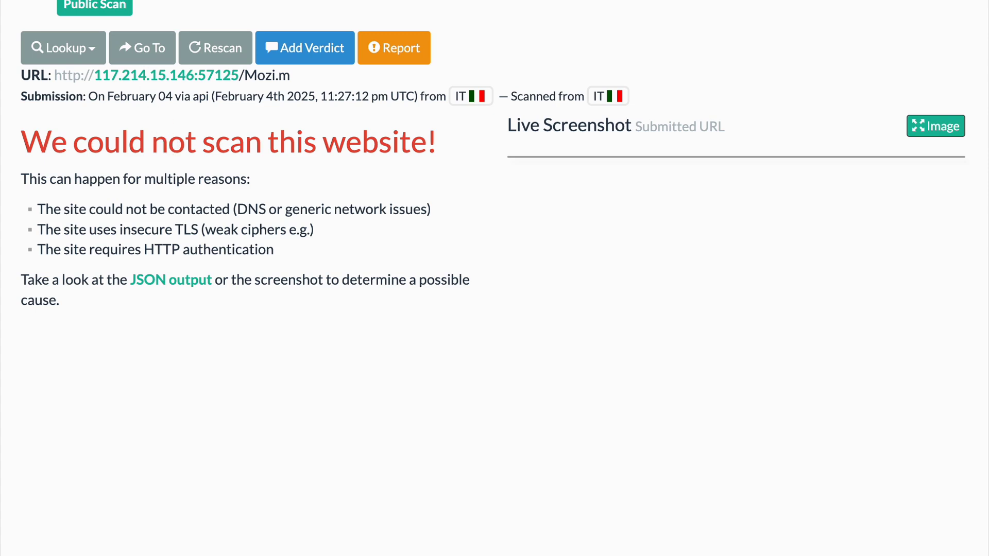
key(alt+Left)
scroll(183, 75, up, 1)
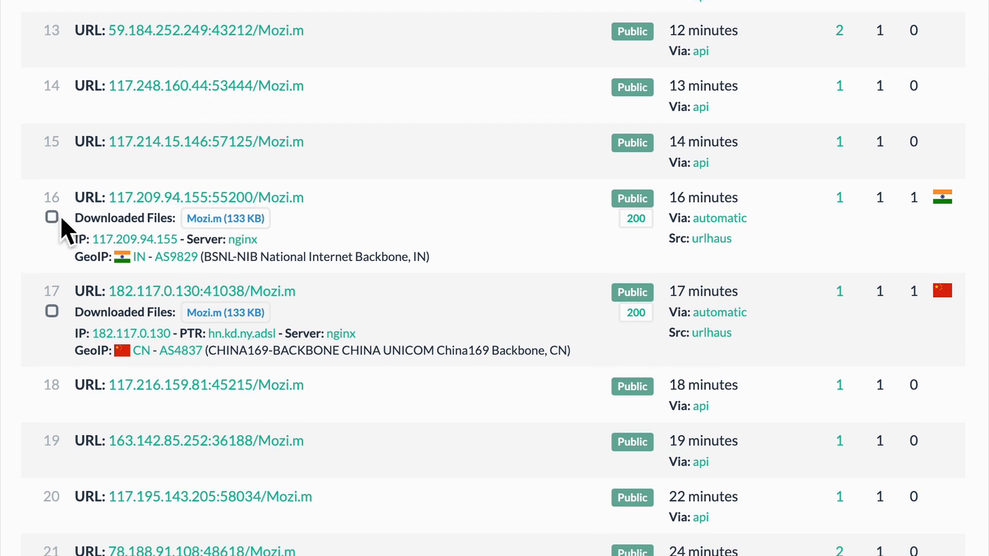
Step: Check the scan report of 117.209.44.26:49739/Mozi.m, which has a downloaded file, and return to the start of the results
scroll(64, 324, down, 10)
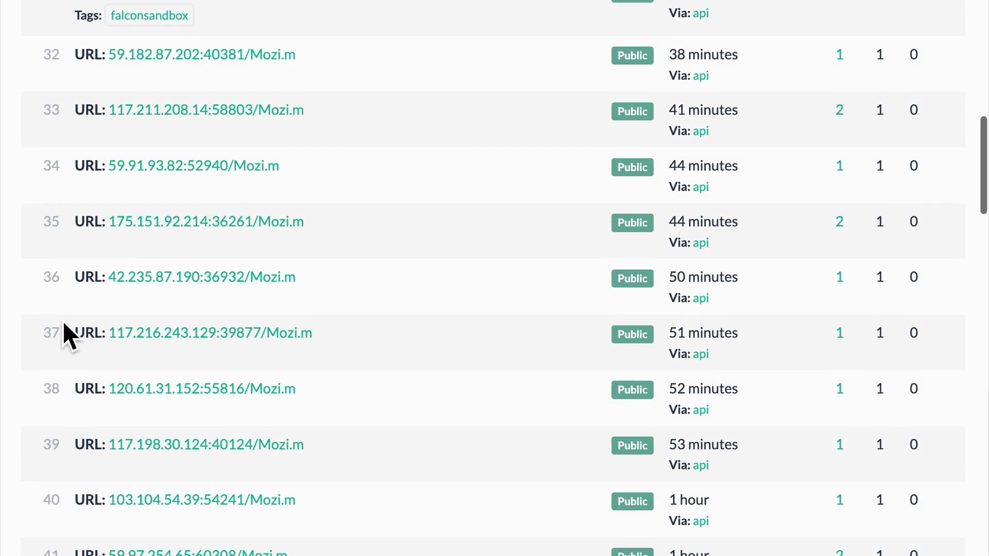
scroll(63, 323, down, 10)
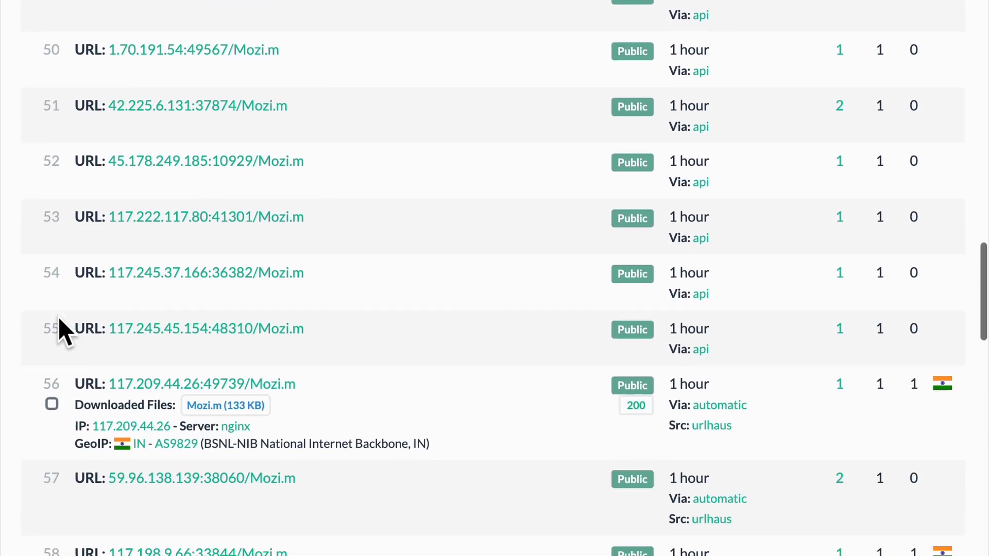
click(263, 376)
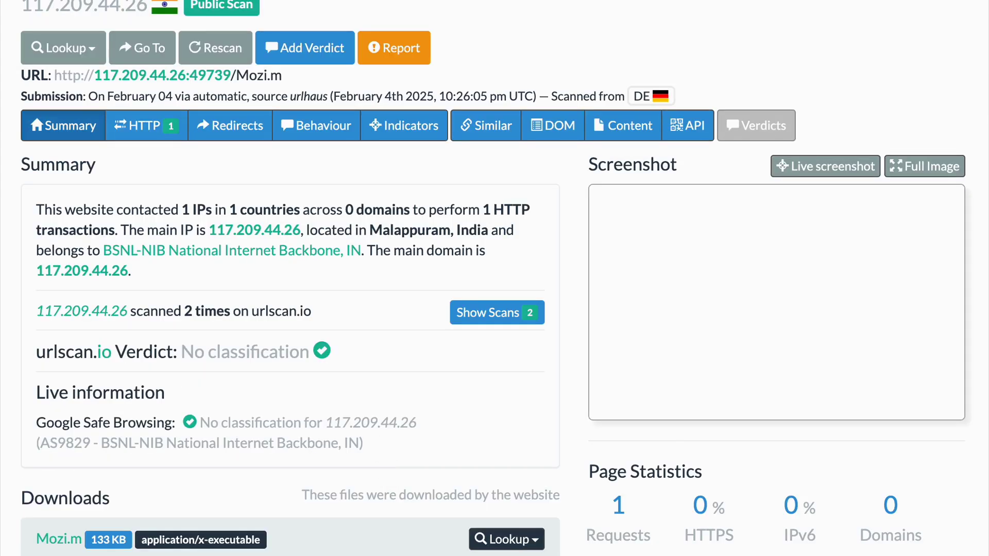
key(alt+Left)
scroll(349, 222, up, 20)
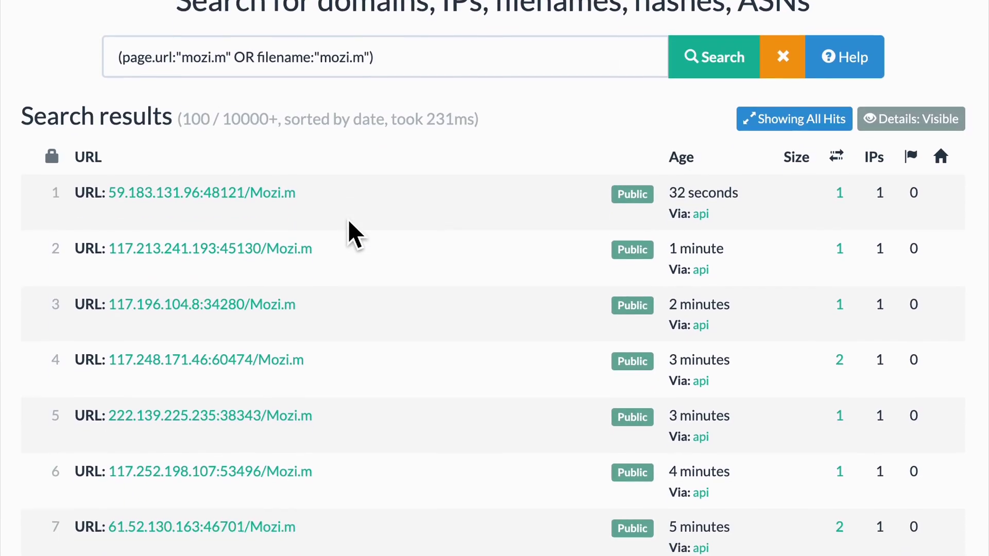
scroll(348, 218, down, 1)
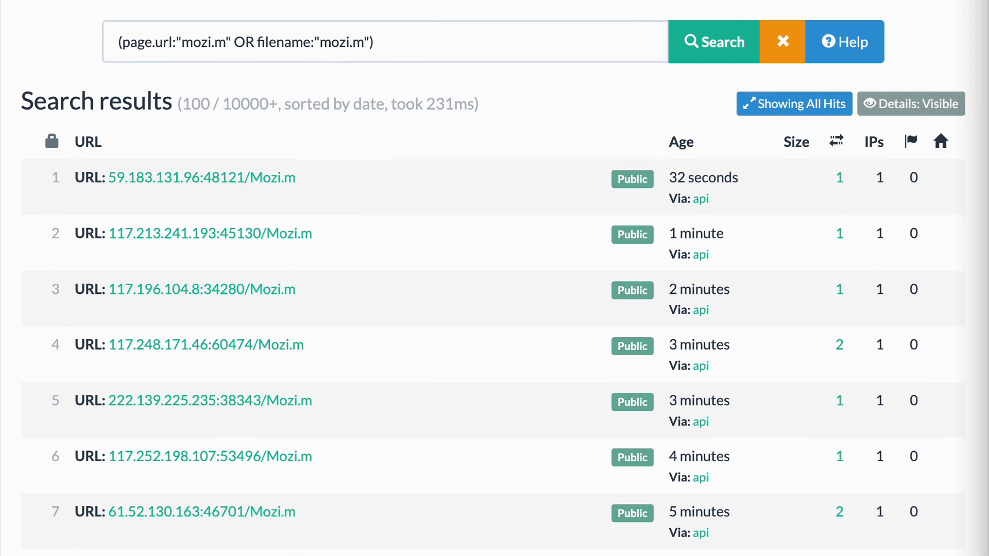
Step: Examine the JSON output of the first result, 59.183.131.96:48121/Mozi.m, including its stats, task and verdicts sections
click(243, 186)
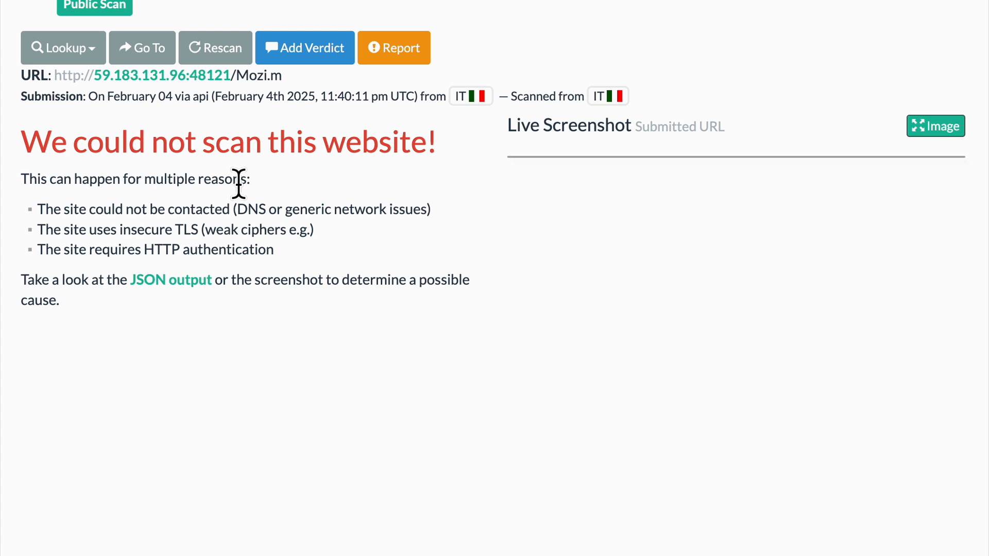
click(197, 282)
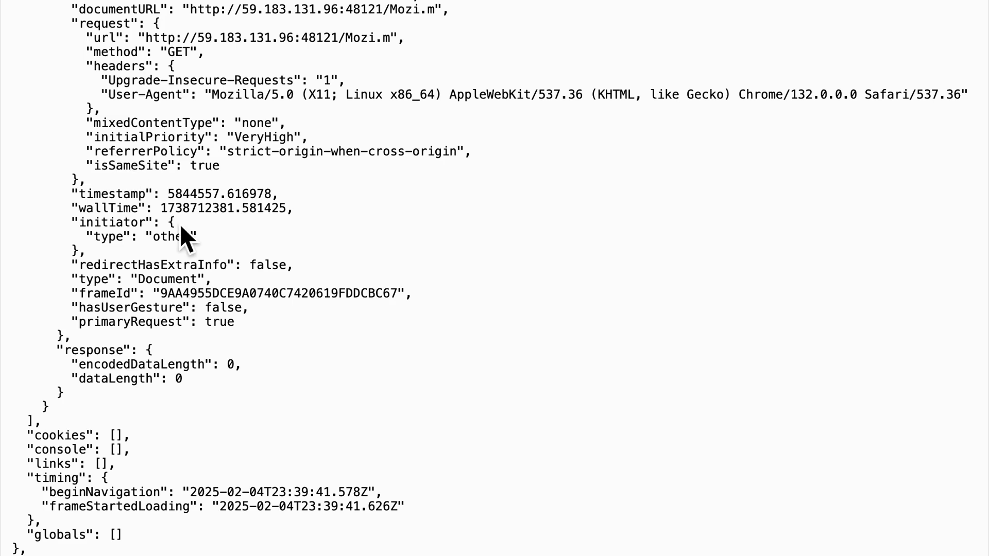
scroll(181, 227, down, 15)
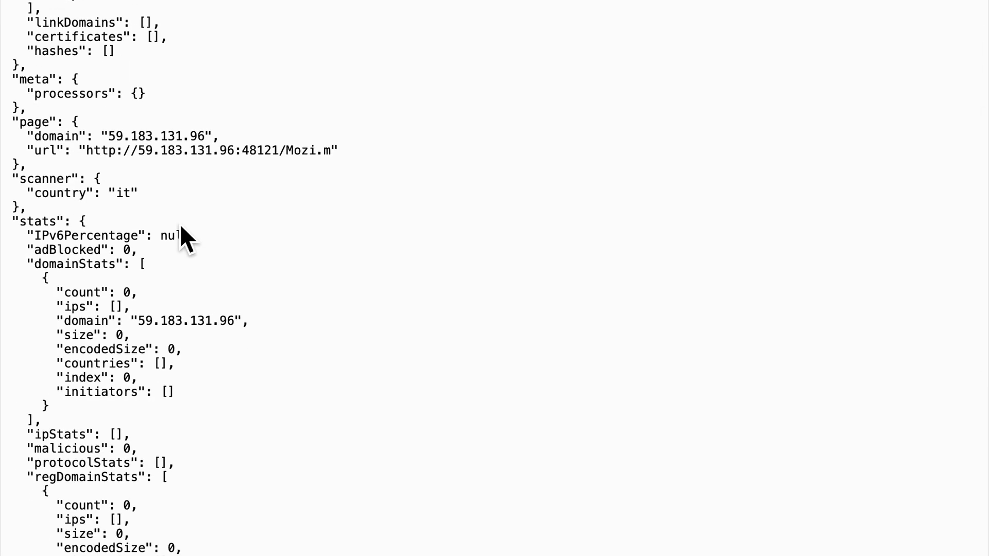
scroll(181, 227, down, 14)
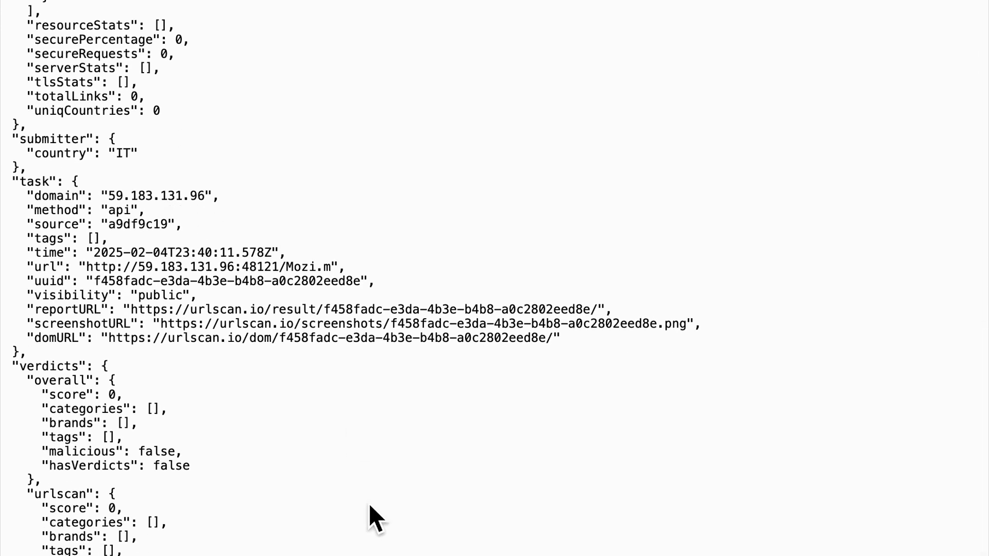
scroll(369, 502, down, 3)
scroll(369, 503, down, 2)
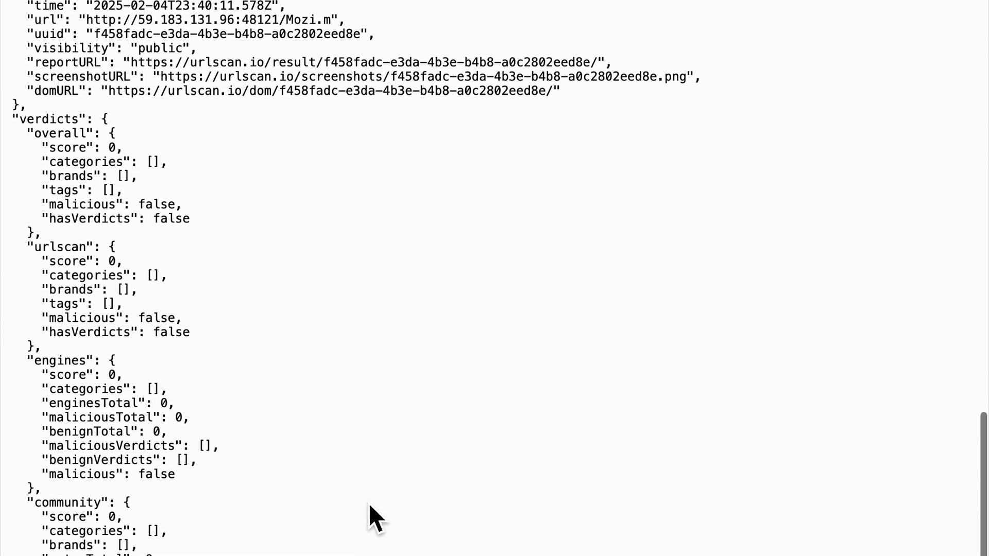
scroll(369, 504, up, 10)
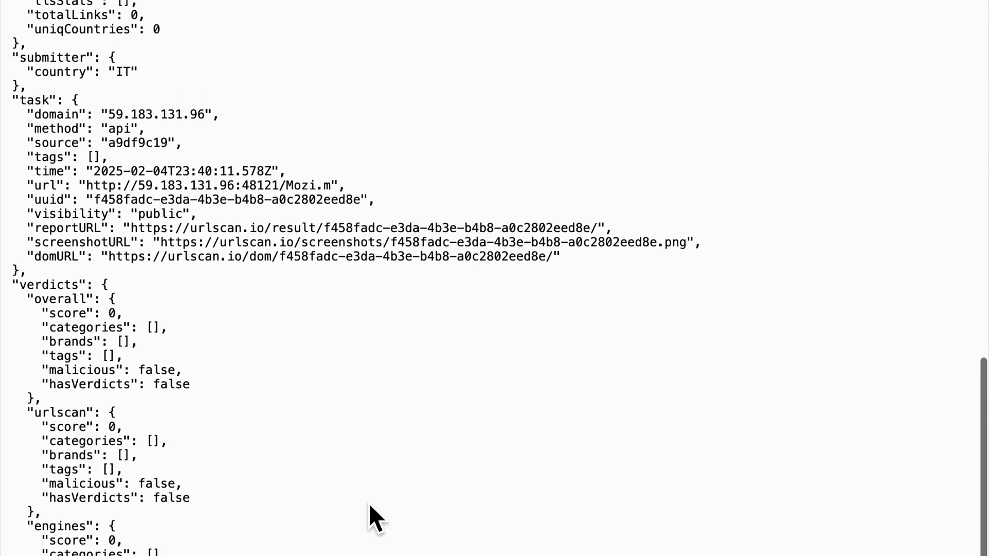
scroll(369, 503, up, 4)
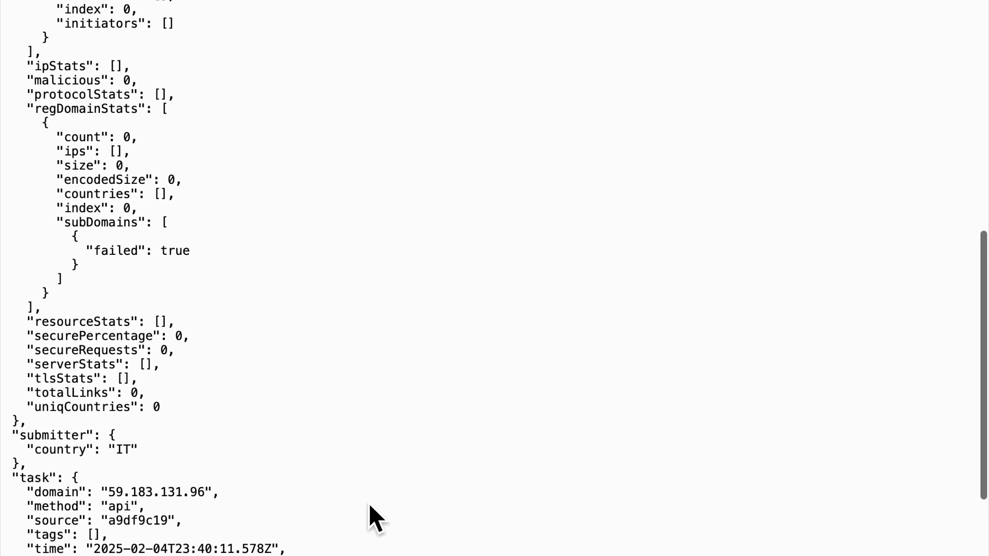
scroll(369, 503, up, 3)
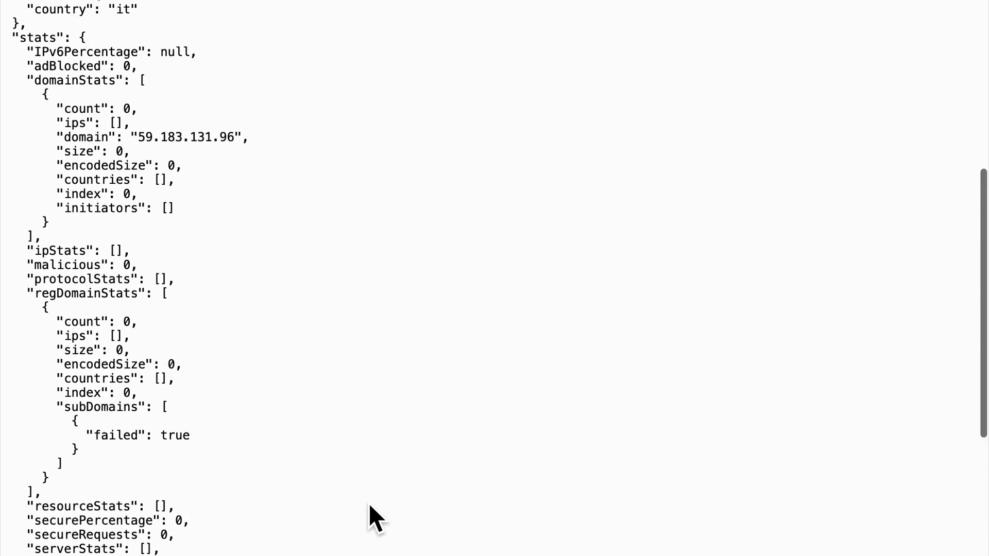
scroll(369, 503, up, 4)
scroll(369, 503, up, 3)
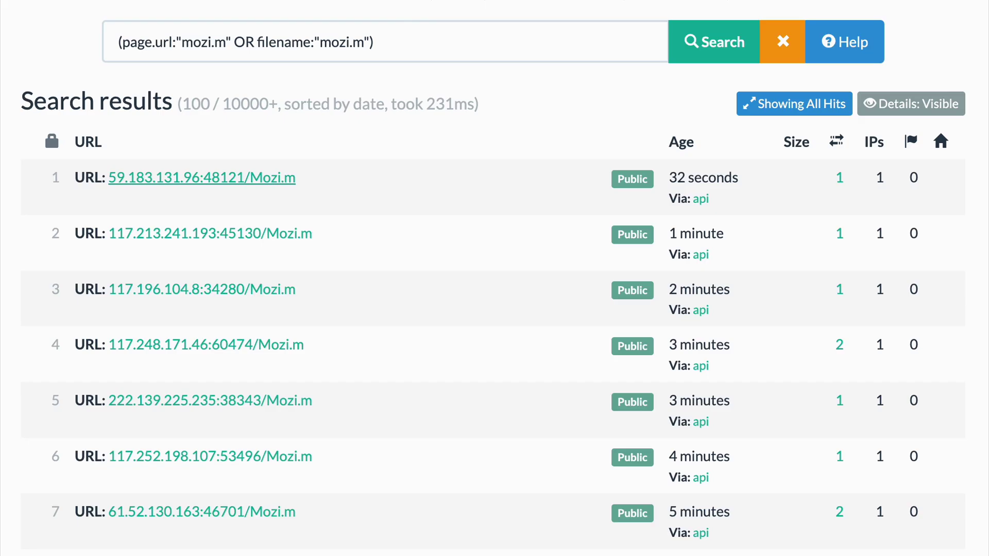
Step: Extend the search query to (page.url:"mozi.m" OR filename:"mozi.m") AND stats.encodedDataLength:>0
click(434, 43)
key(ctrl+a)
text((page.url:"mozi.m" OR filename:"mozi.m")  AND stats.encodedDataLength:>0)
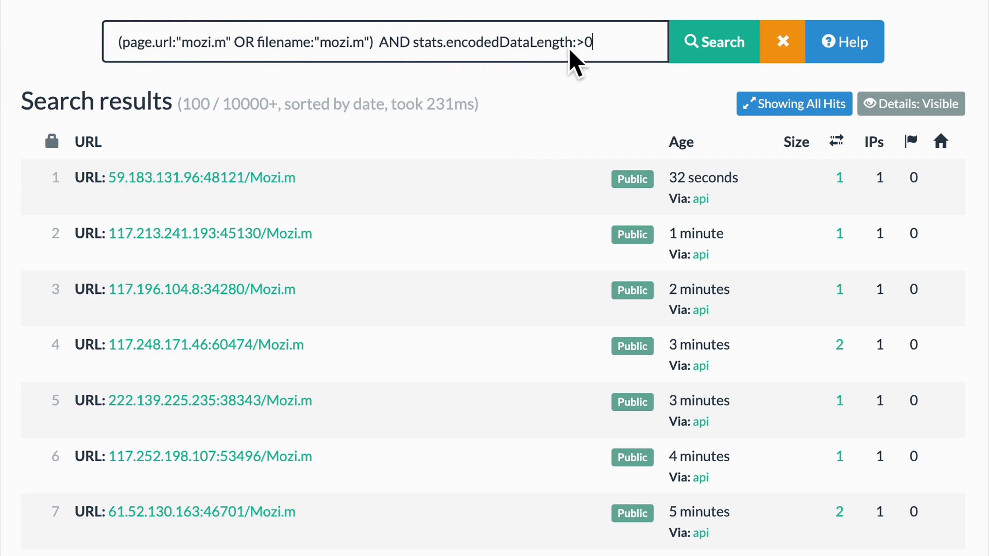
Step: Find "data" in the JSON output of the first result, 59.183.131.96:48121/Mozi.m, to check its response data length fields
click(225, 180)
click(176, 279)
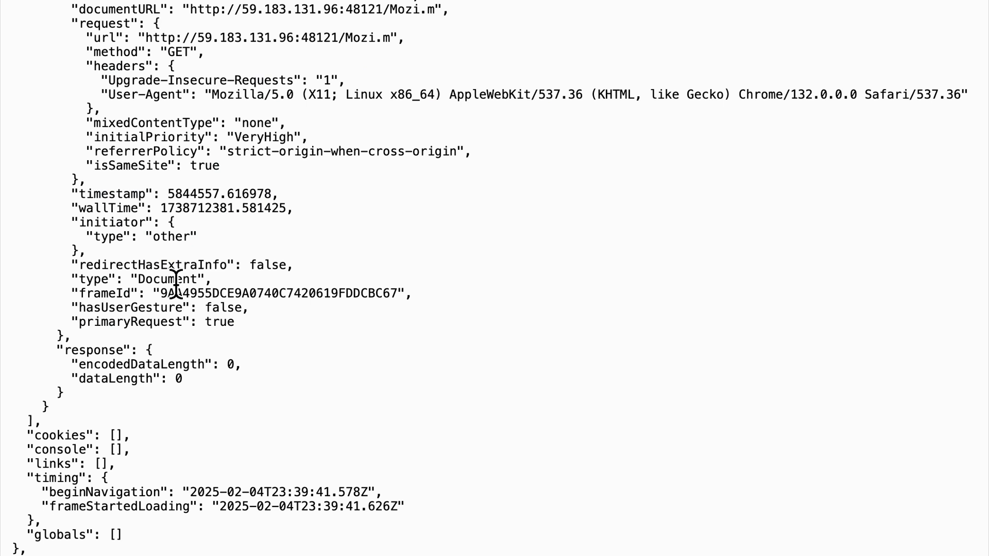
key(ctrl+f)
text(data)
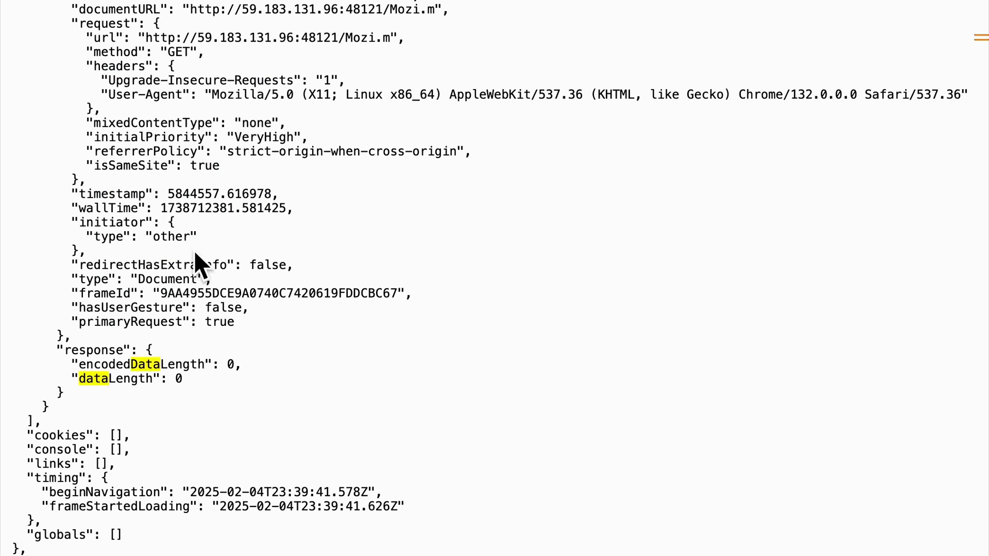
key(Escape)
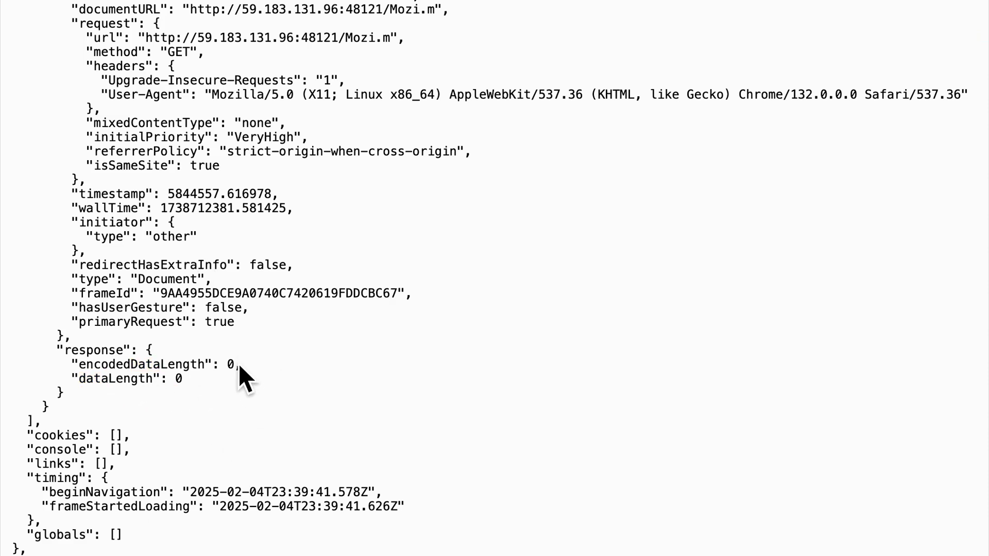
Step: Return to the search results and run the query extended with stats.encodedDataLength:>0
key(alt+Left)
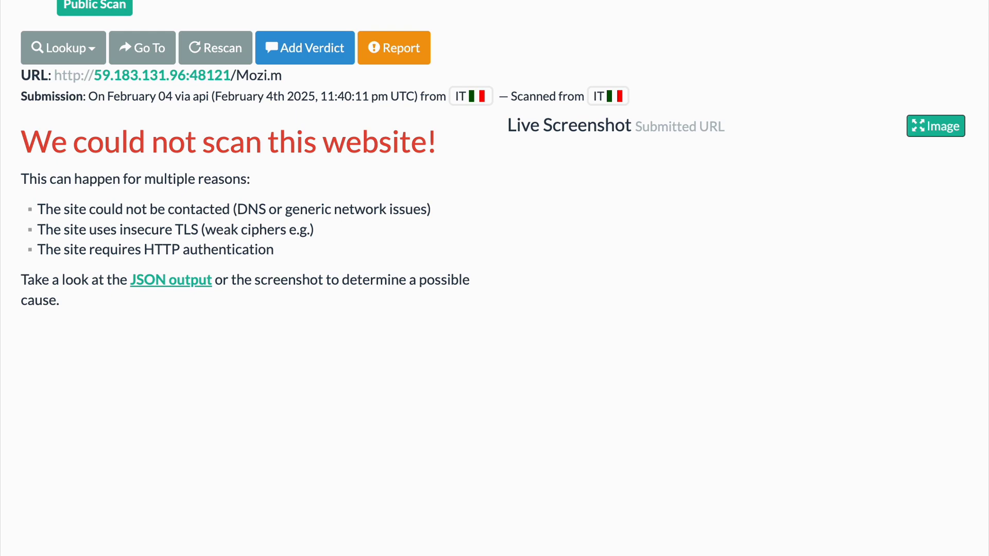
key(alt+Left)
click(603, 48)
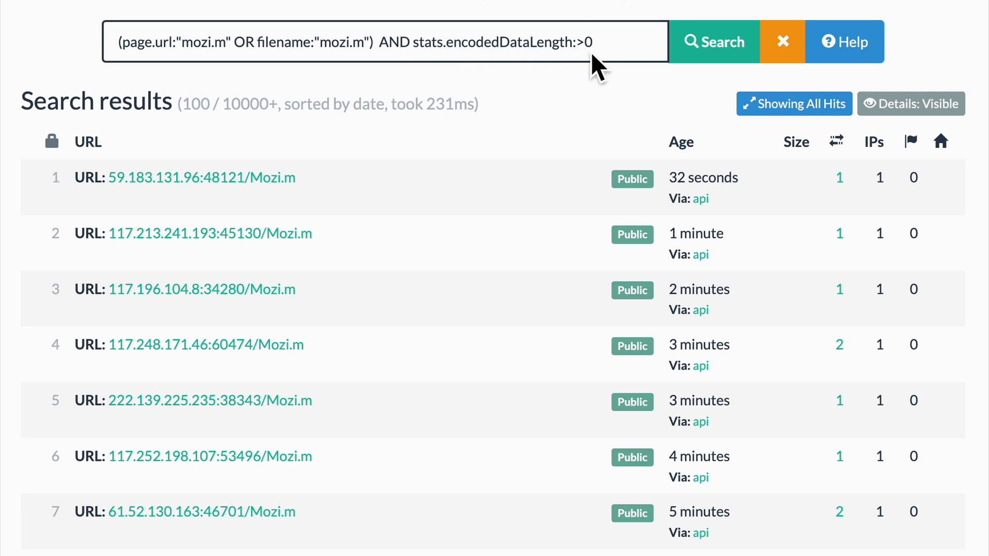
click(742, 41)
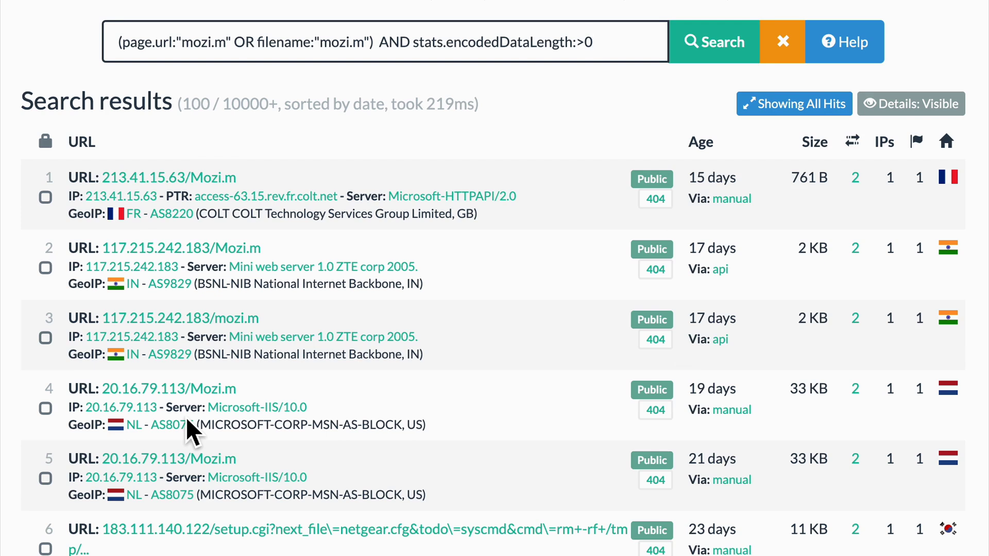
Step: Review the sizes, status codes and hosts of the Mozi.m scans in the filtered results
scroll(186, 418, down, 7)
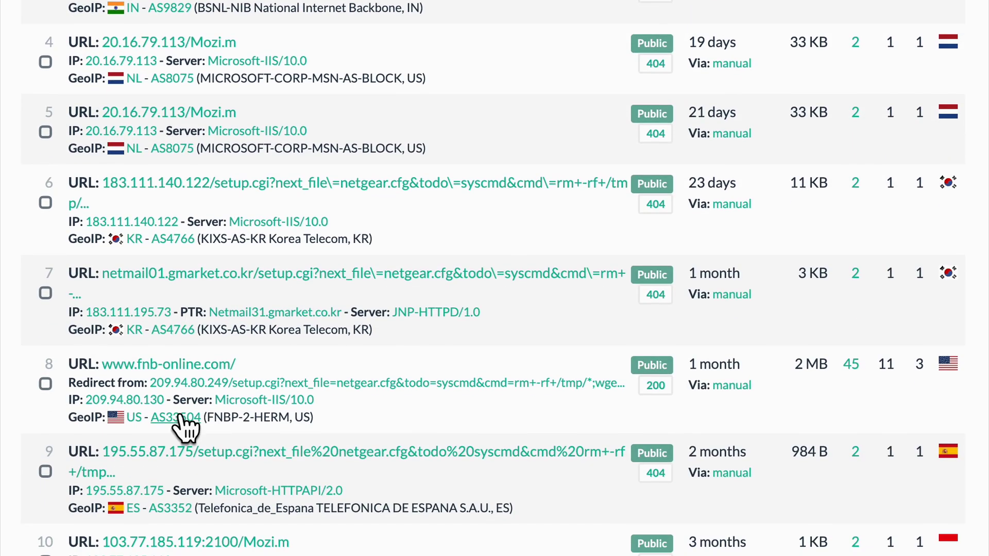
scroll(181, 415, down, 15)
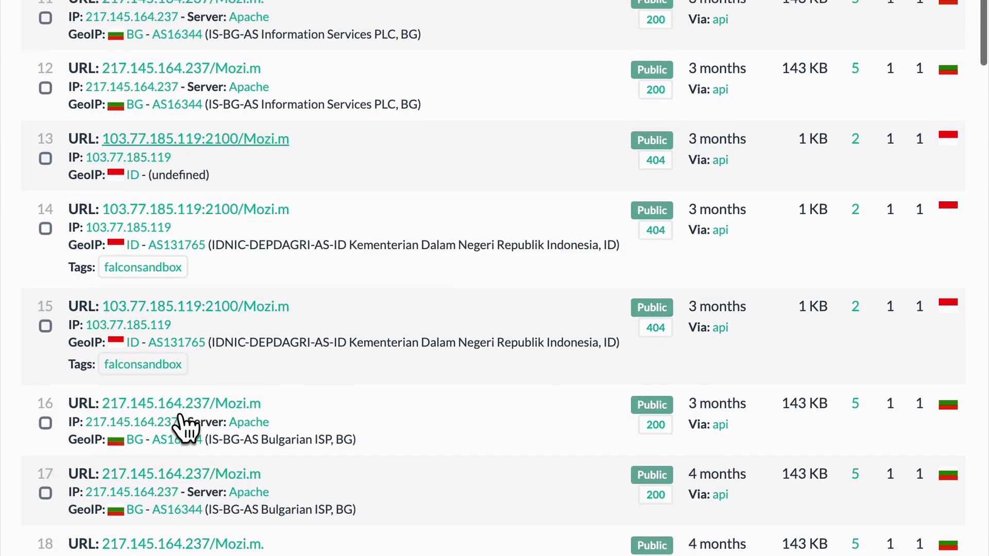
scroll(181, 412, down, 7)
scroll(182, 413, up, 15)
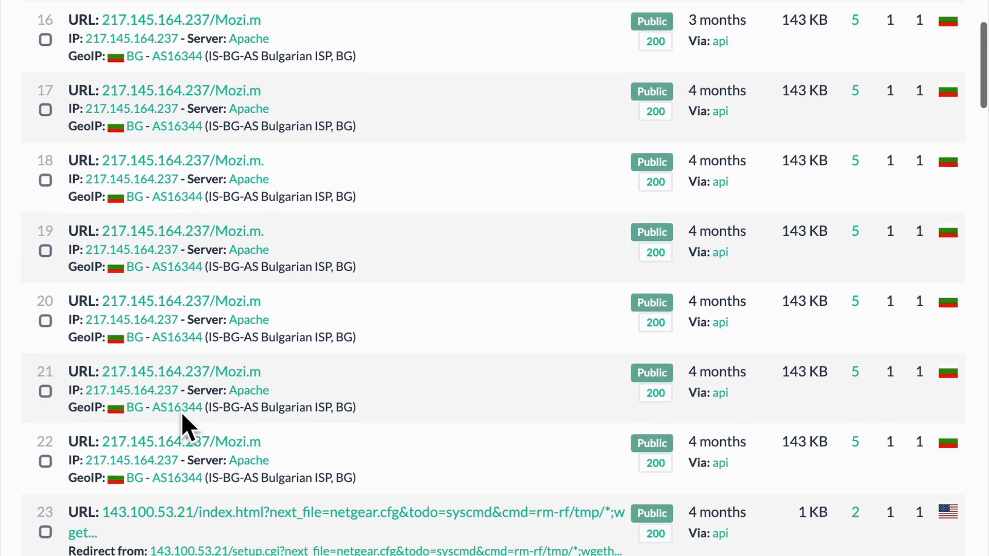
scroll(182, 413, up, 12)
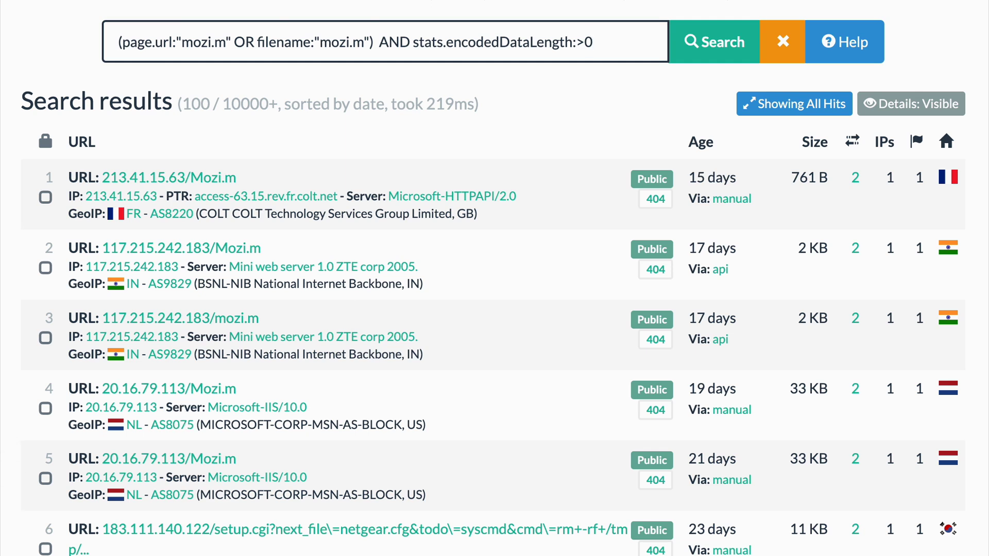
Step: Open the 183.111.140.122/setup.cgi scan from the Mozi.m results and show its full page URL history
scroll(521, 244, down, 3)
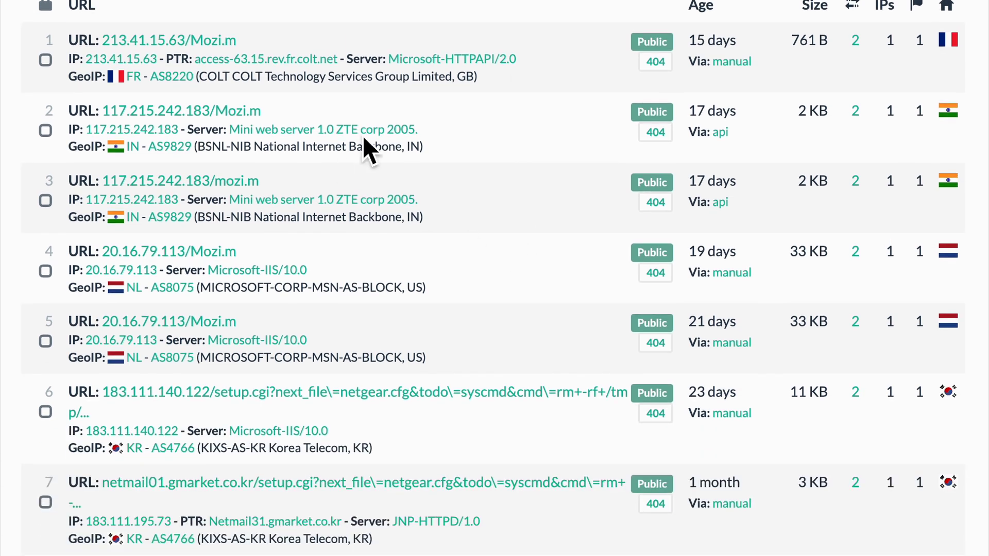
scroll(449, 236, up, 3)
scroll(427, 230, down, 3)
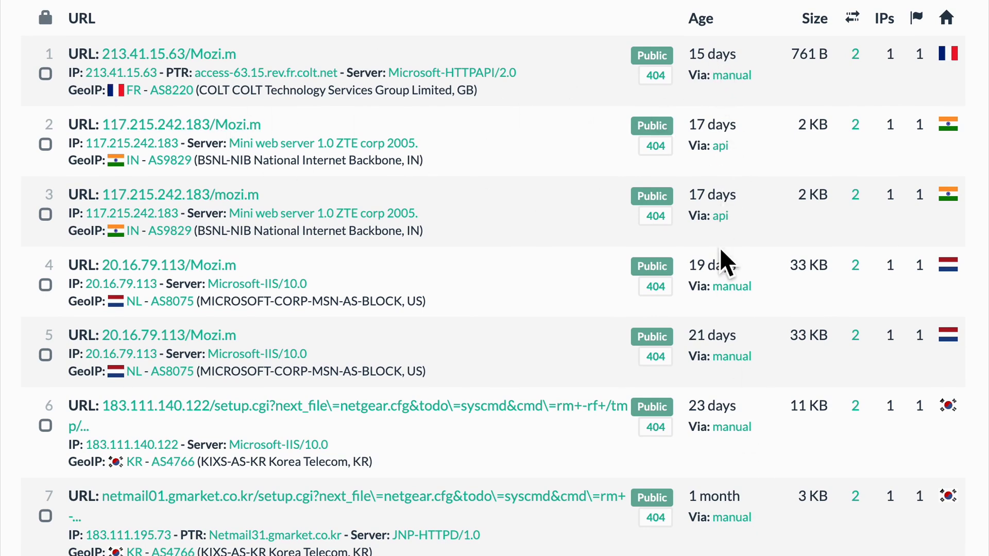
scroll(302, 159, down, 1)
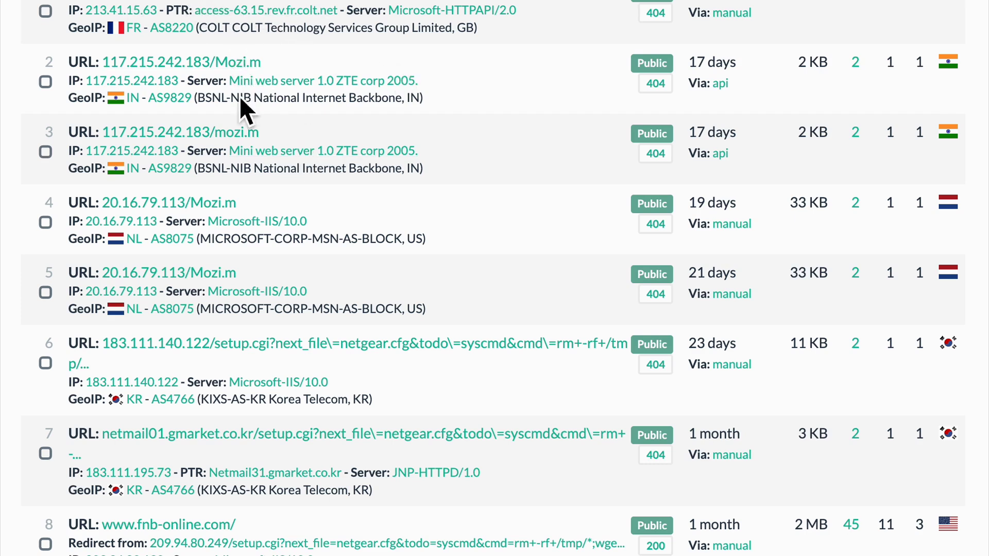
scroll(330, 301, down, 1)
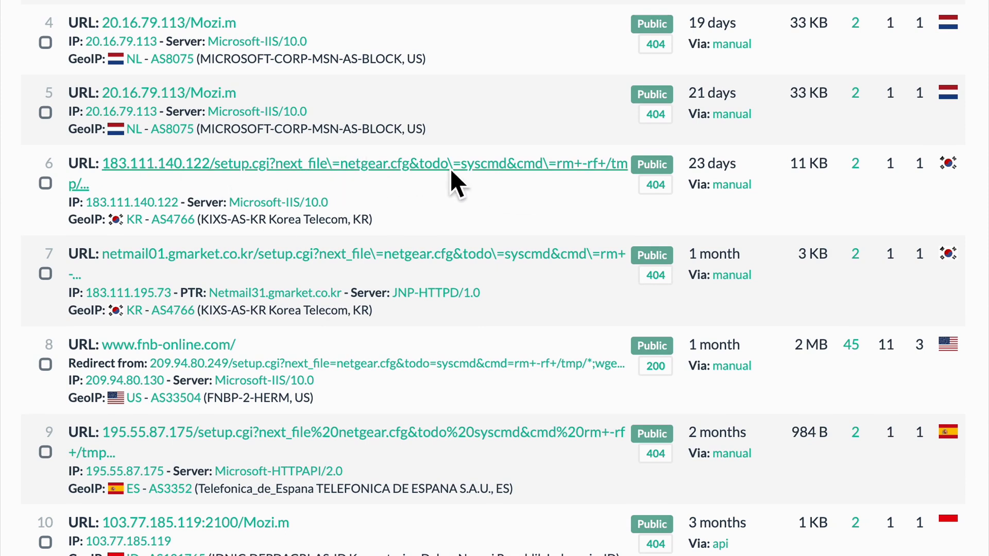
click(155, 168)
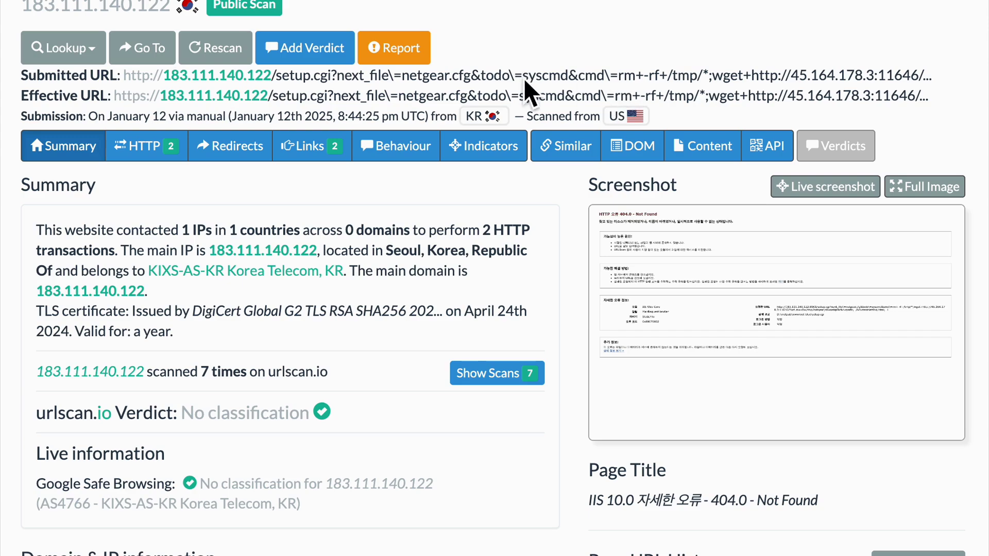
scroll(475, 340, down, 4)
click(926, 358)
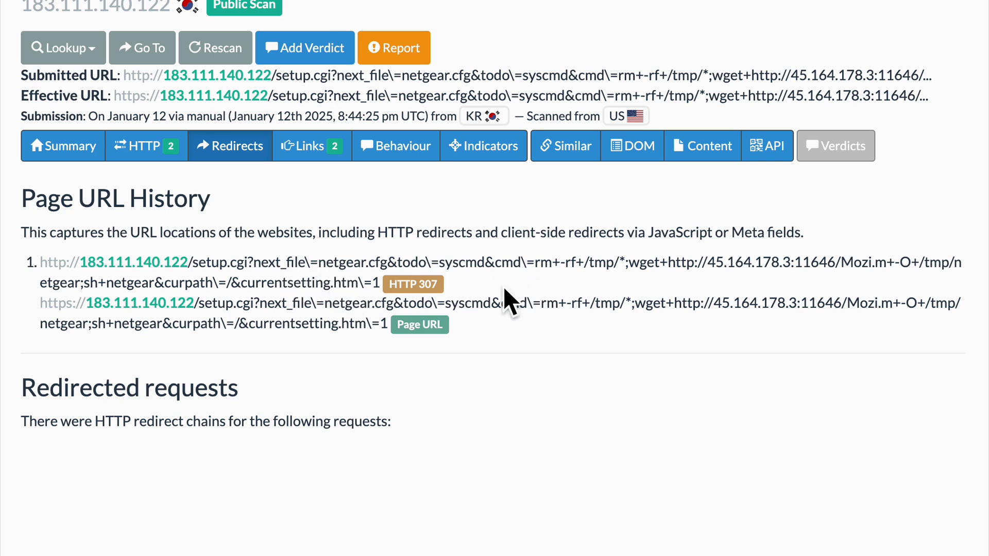
Step: Examine the netgear.cfg part of the setup.cgi URLs in the page URL history
double_click(326, 265)
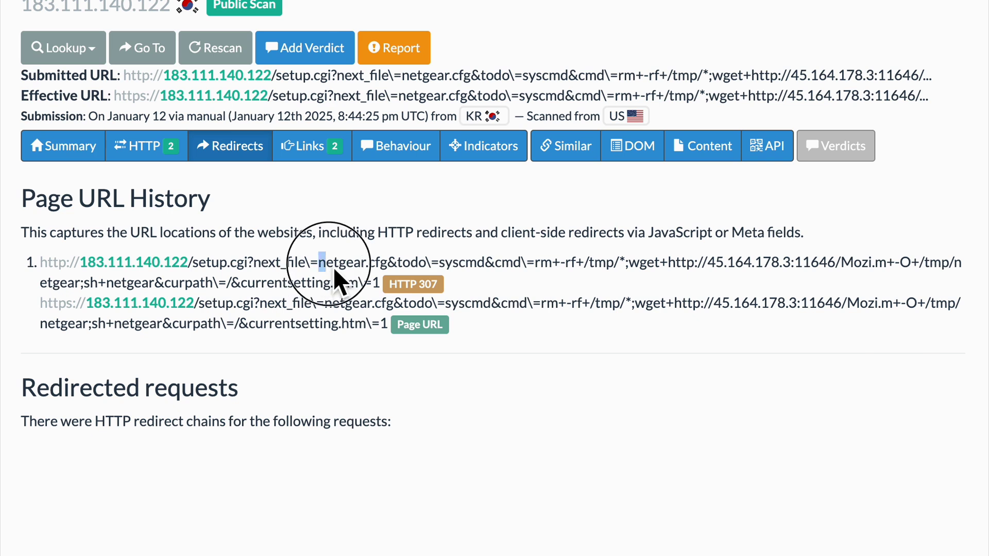
drag(344, 304, 367, 305)
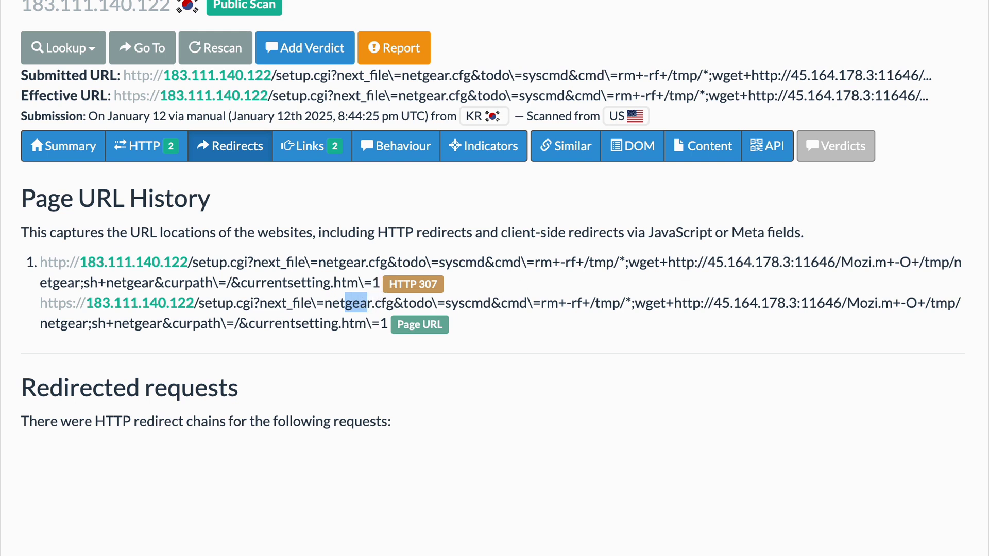
click(404, 256)
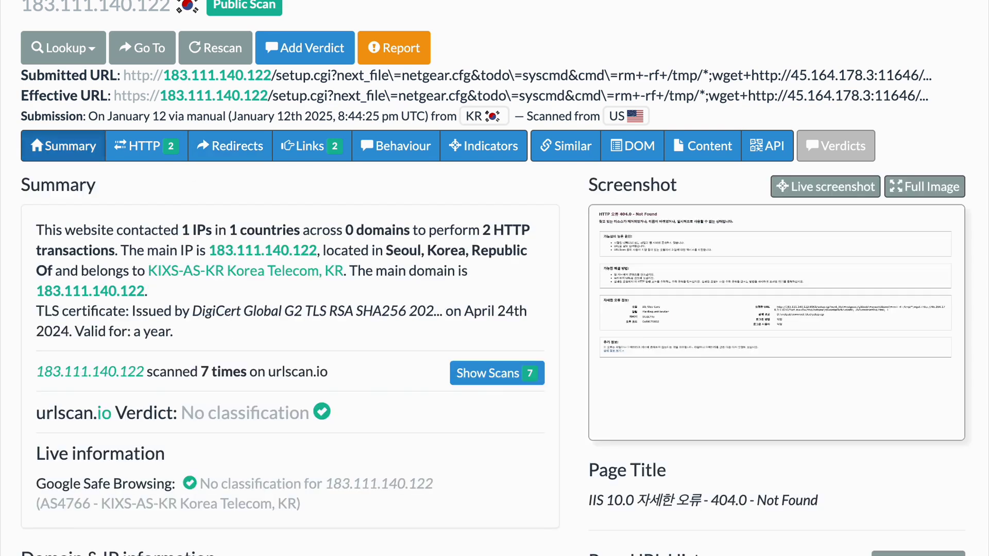
Step: Return to the search results and run a new search for page.url:("setup.cgi?next_file")
key(alt+Left)
scroll(289, 64, up, 7)
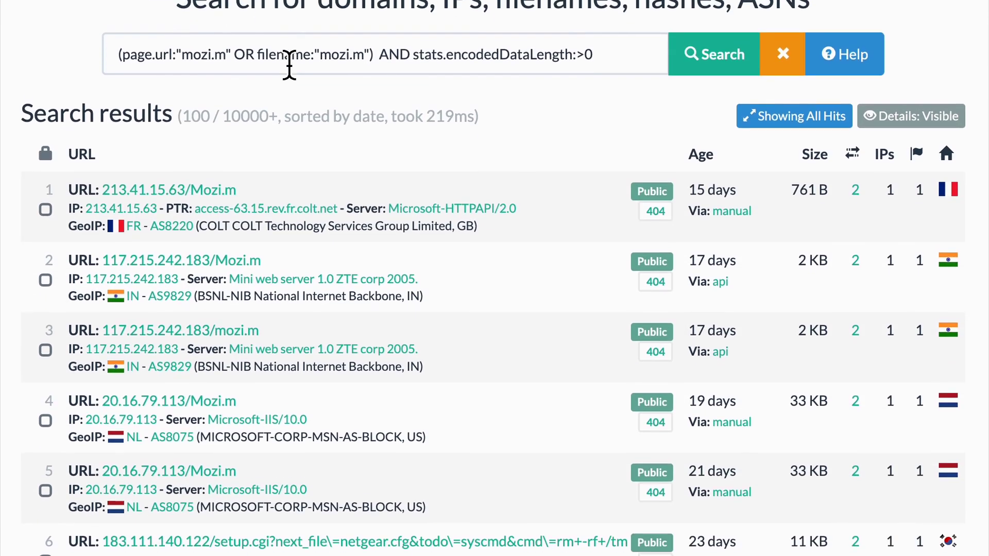
scroll(289, 64, down, 1)
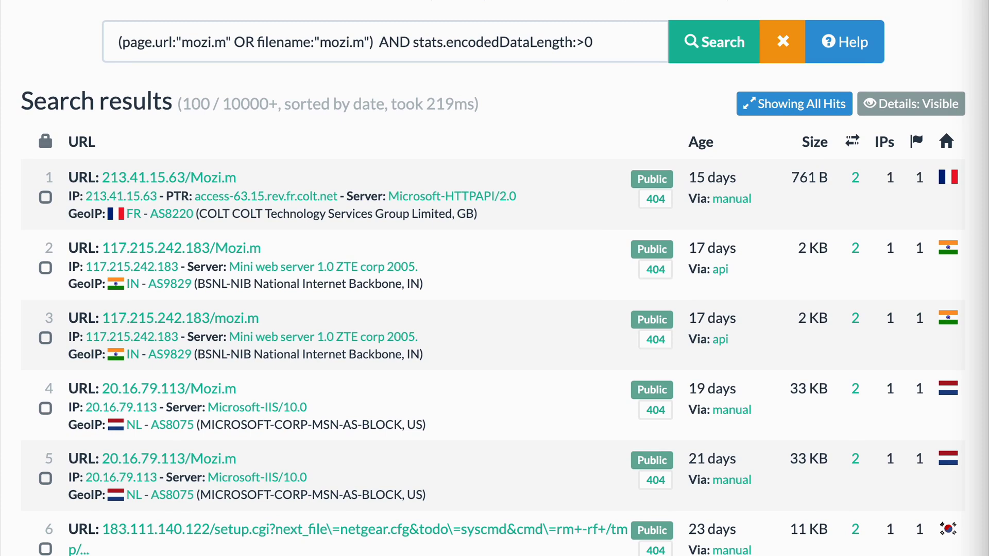
click(614, 45)
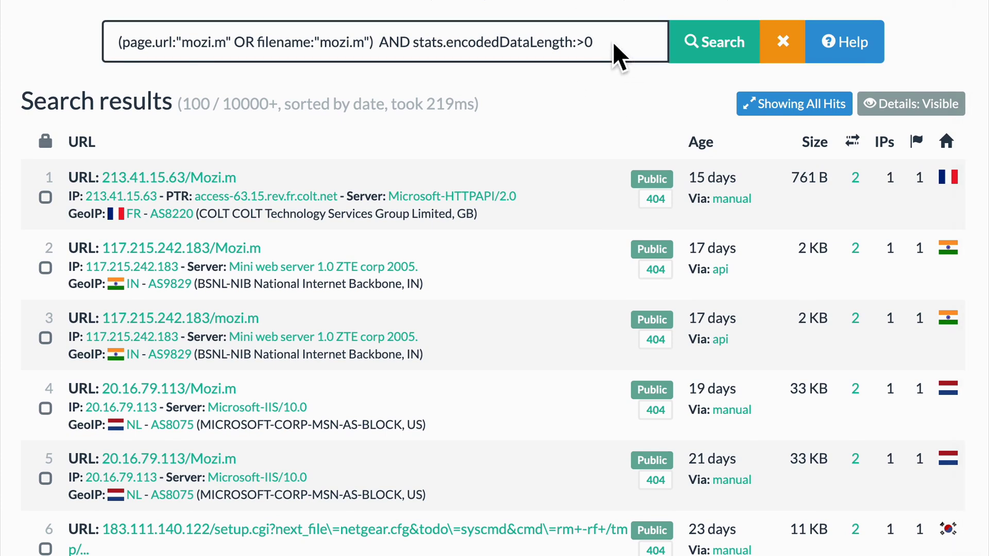
key(ctrl+a)
text(page.url:"setup.cgi?next_file"))
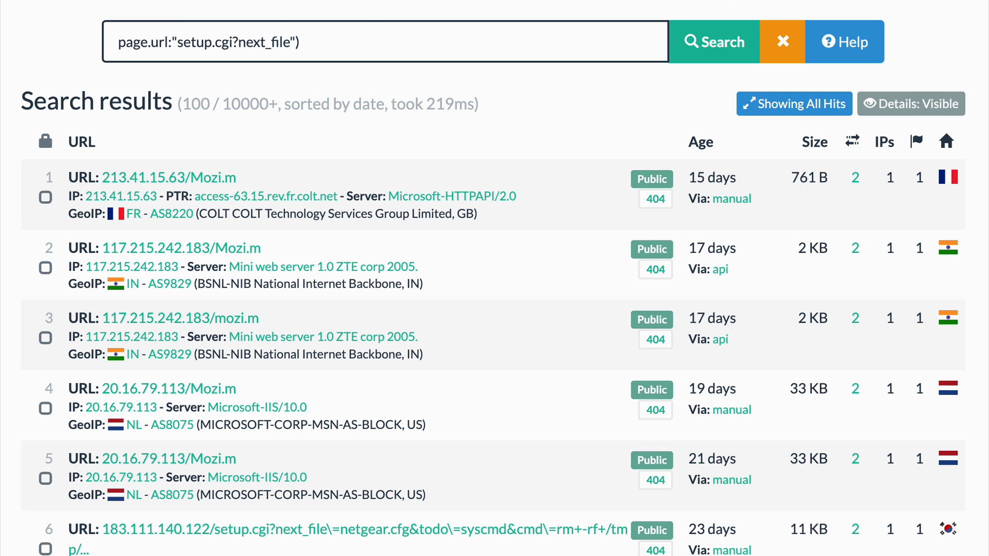
key(Return)
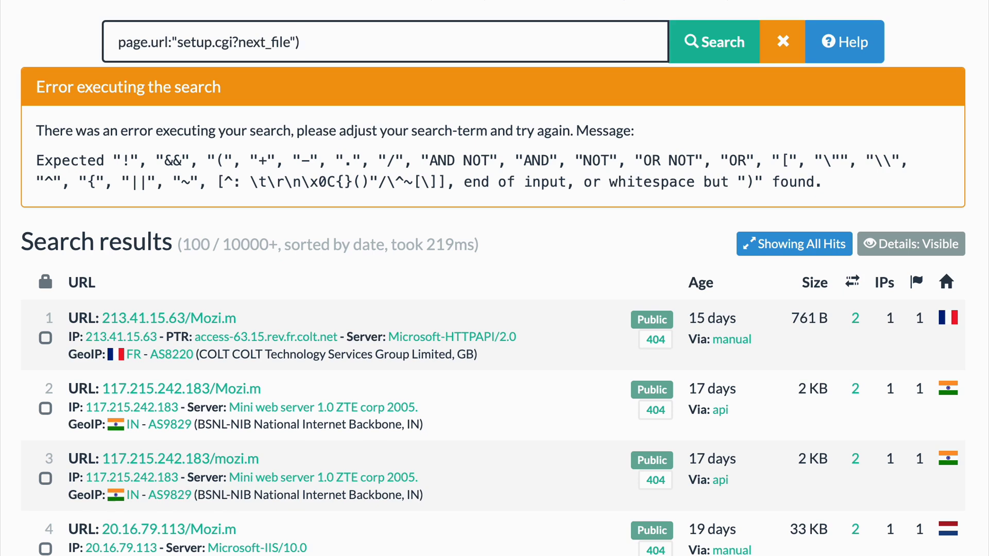
click(171, 42)
text(()
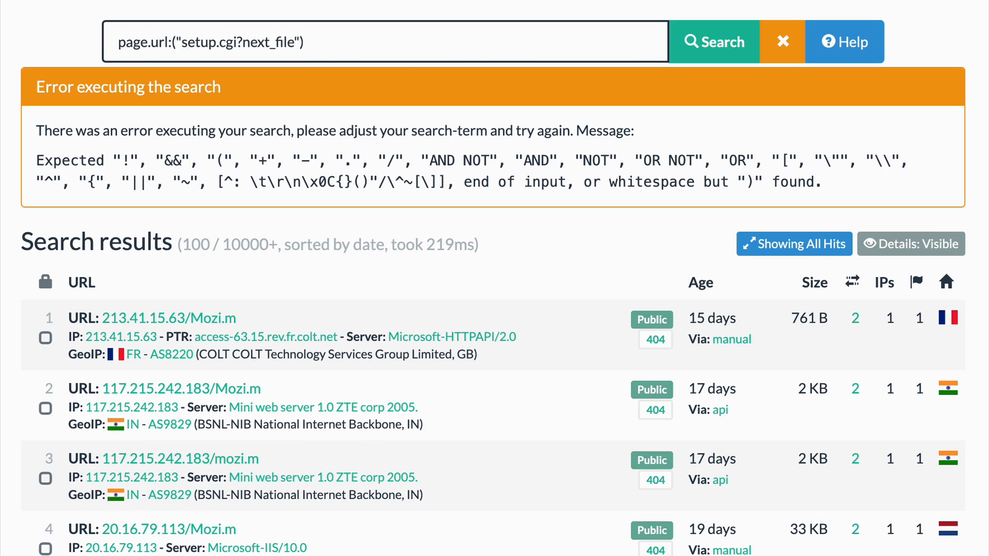
key(Return)
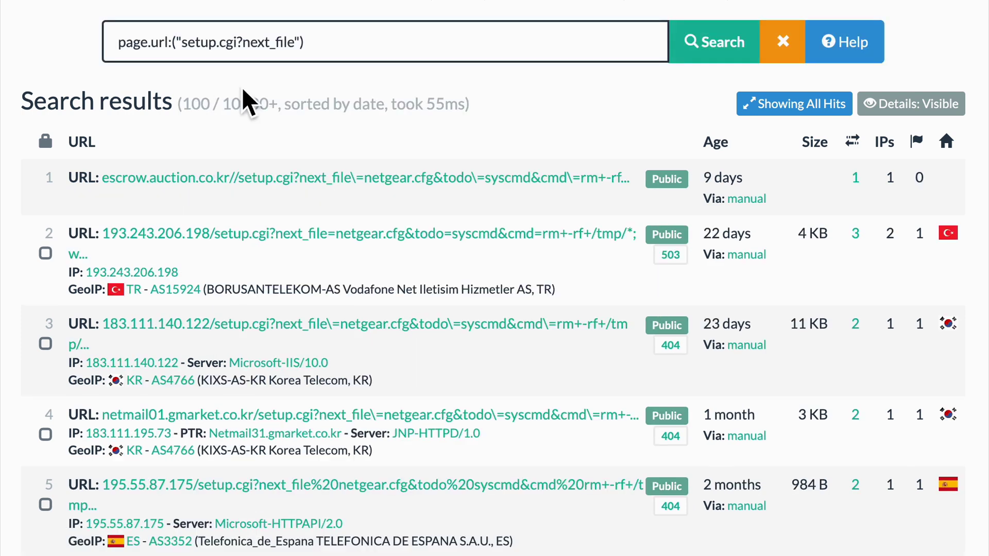
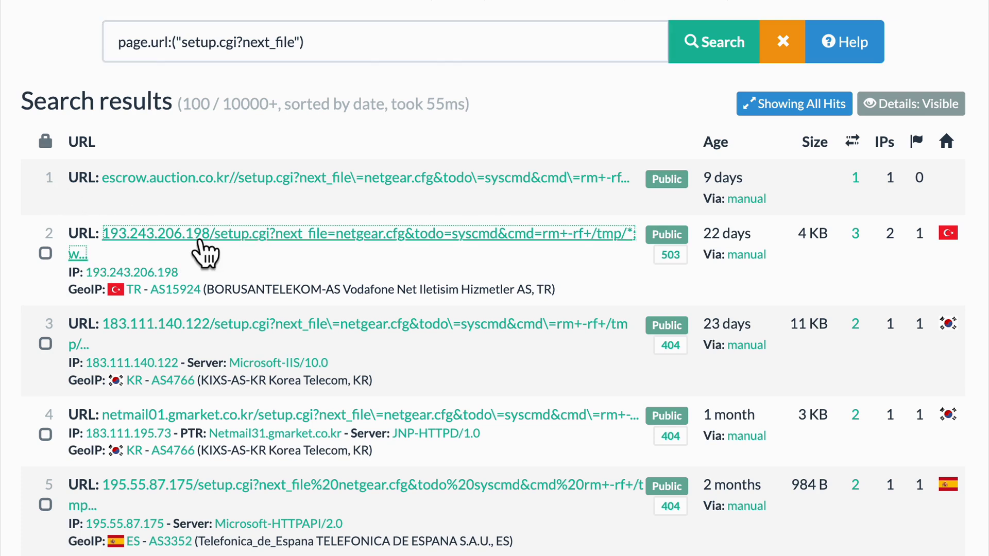
Step: Open the 193.243.206.198/setup.cgi scan and show its full page URL history
click(200, 241)
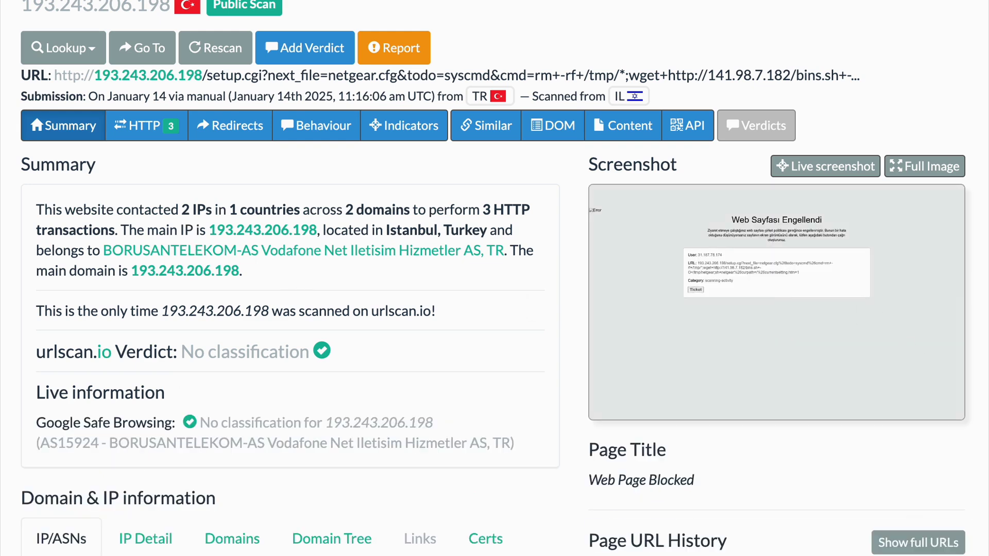
scroll(737, 360, down, 4)
click(935, 331)
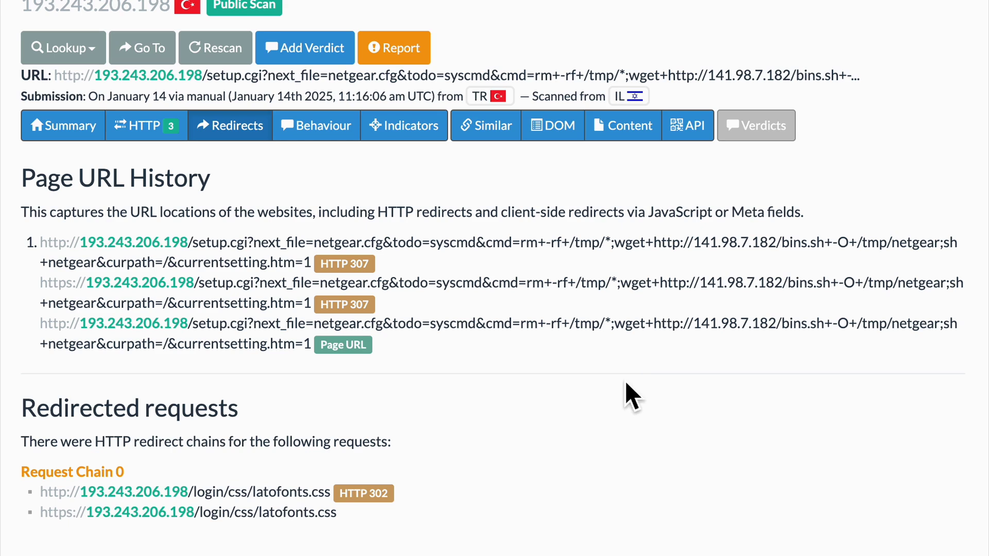
Step: Return to the search results and change the query to (page.url:"setup.cgi?next_file") AND stats.encodedDataLength:>0
key(alt+Left)
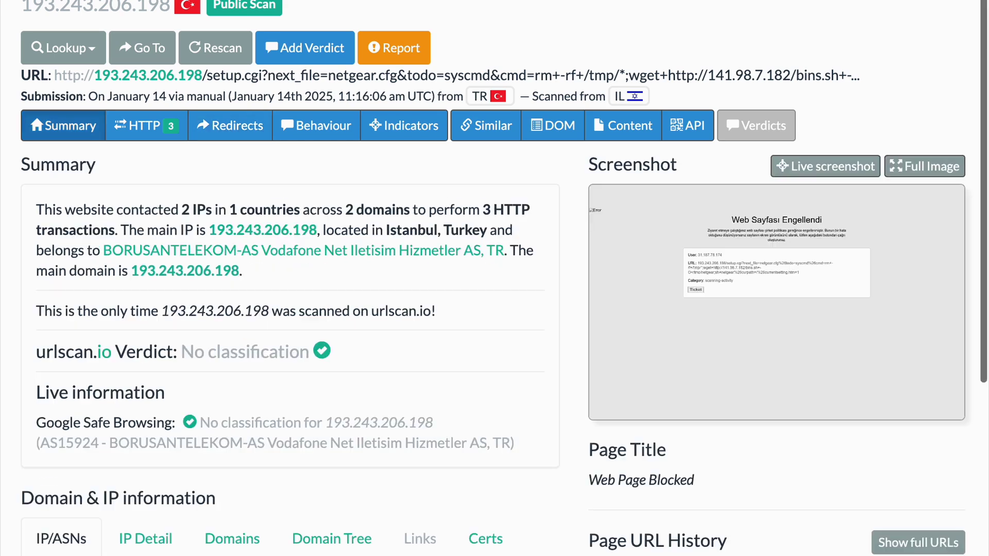
key(alt+Left)
scroll(278, 175, down, 5)
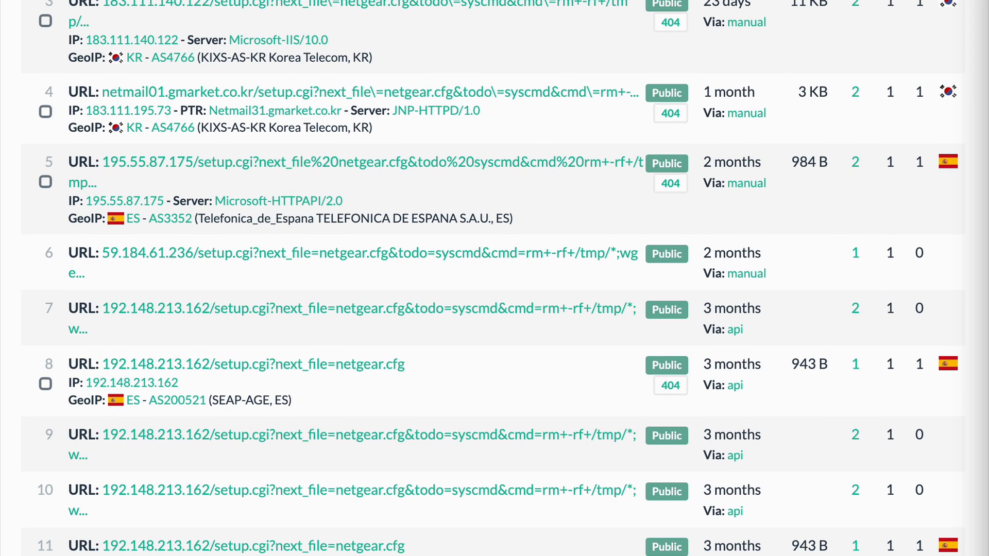
scroll(651, 17, up, 8)
scroll(586, 36, down, 1)
click(454, 43)
key(ctrl+a)
text((page.url:"setup.cgi?next_file") AND stats.encodedDataLength:>0)
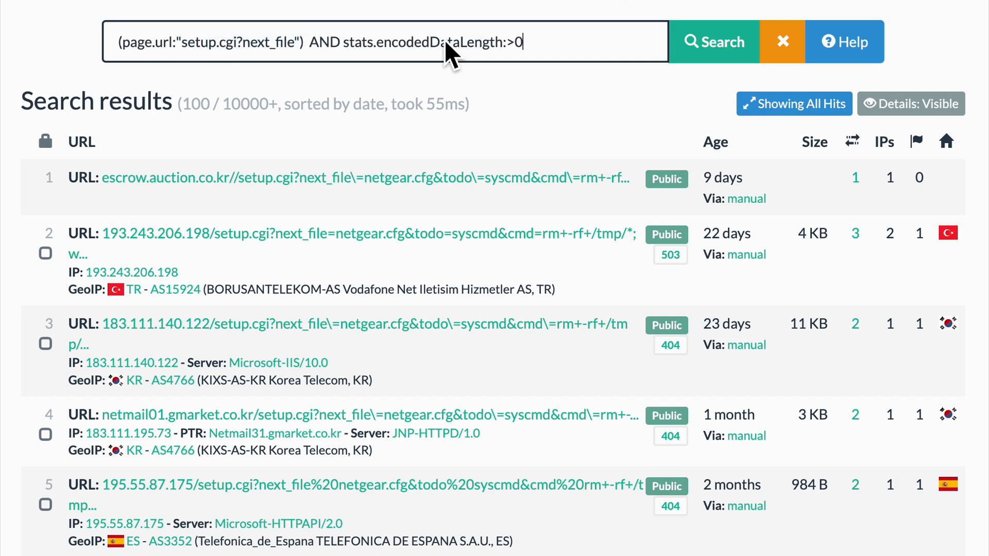
Step: Try to run the query with an extra opening parenthesis before "setup.cgi?next_file"
click(178, 52)
text(()
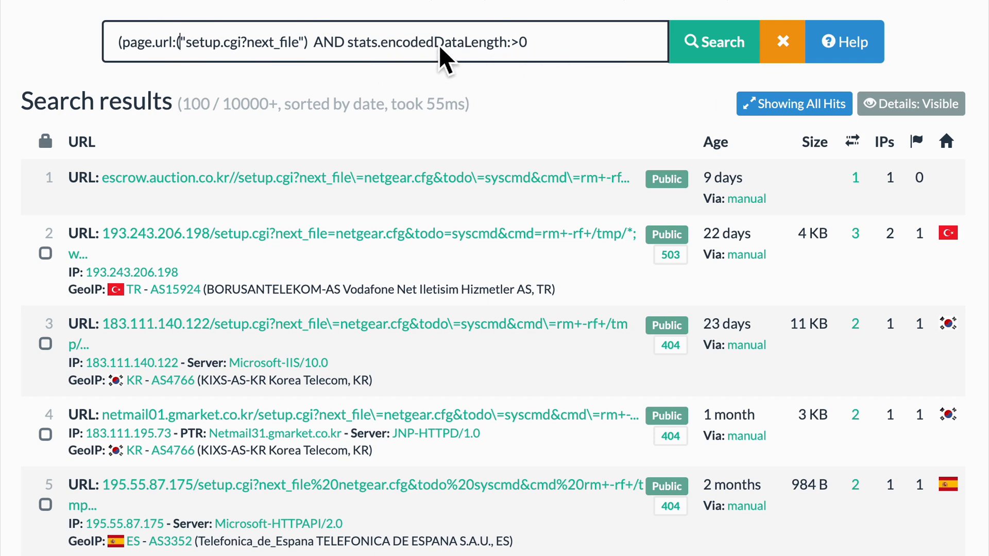
click(706, 67)
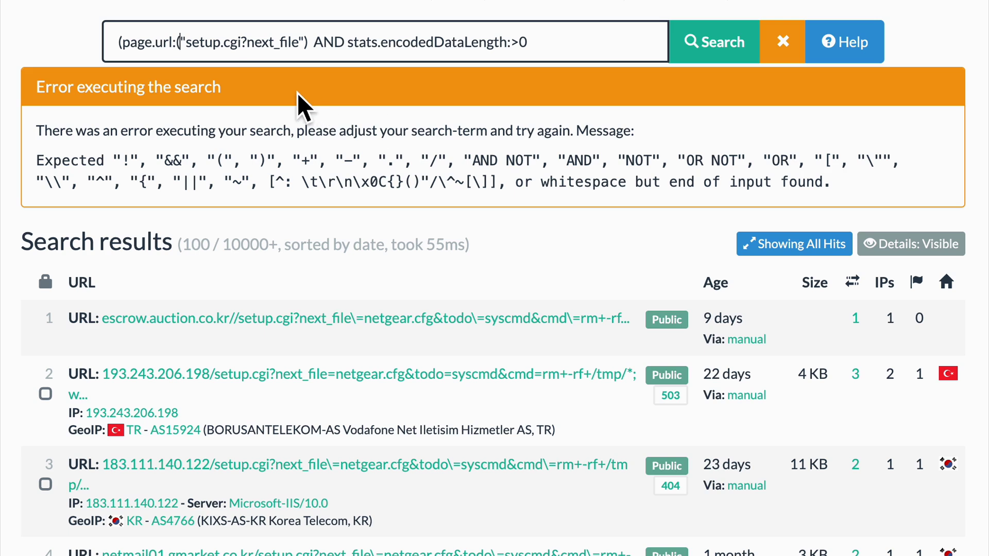
Step: Remove the extra parenthesis and run the search (page.url:"setup.cgi?next_file") AND stats.encodedDataLength:>0
key(Left)
key(Left)
key(Left)
key(Left)
key(Left)
key(Left)
key(Left)
key(Left)
key(Left)
key(Left)
key(Right)
key(Right)
key(Right)
key(Right)
key(Right)
key(Right)
key(Right)
key(Right)
key(Right)
key(Right)
key(BackSpace)
click(712, 52)
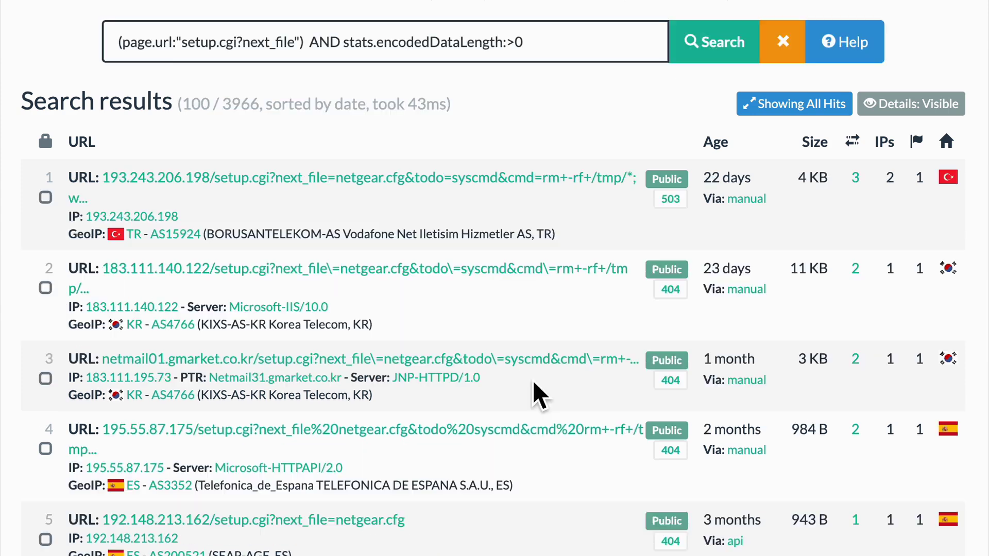
Step: Look through the filtered setup.cgi results, open the 193.243.206.198 scan and review its HTTP transactions
scroll(533, 383, down, 10)
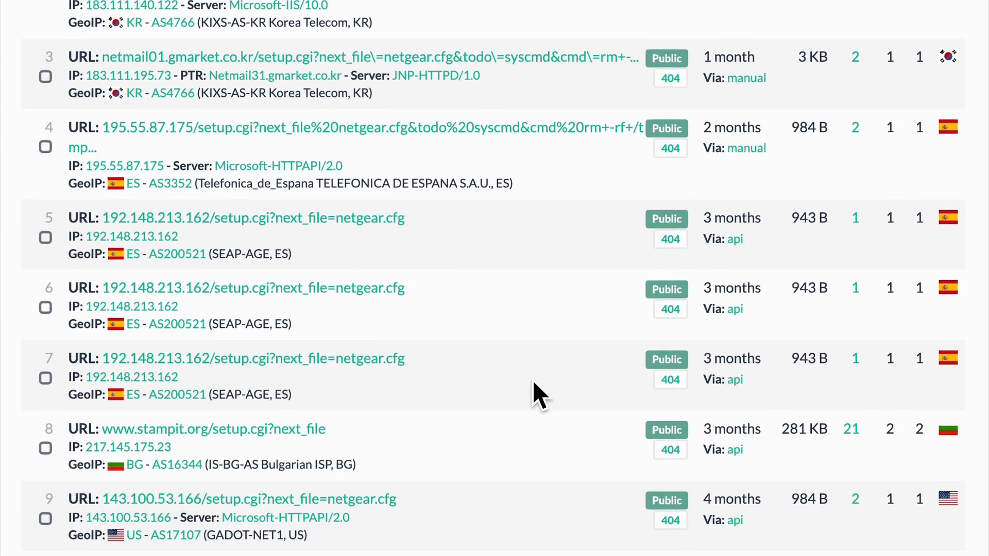
scroll(534, 382, up, 10)
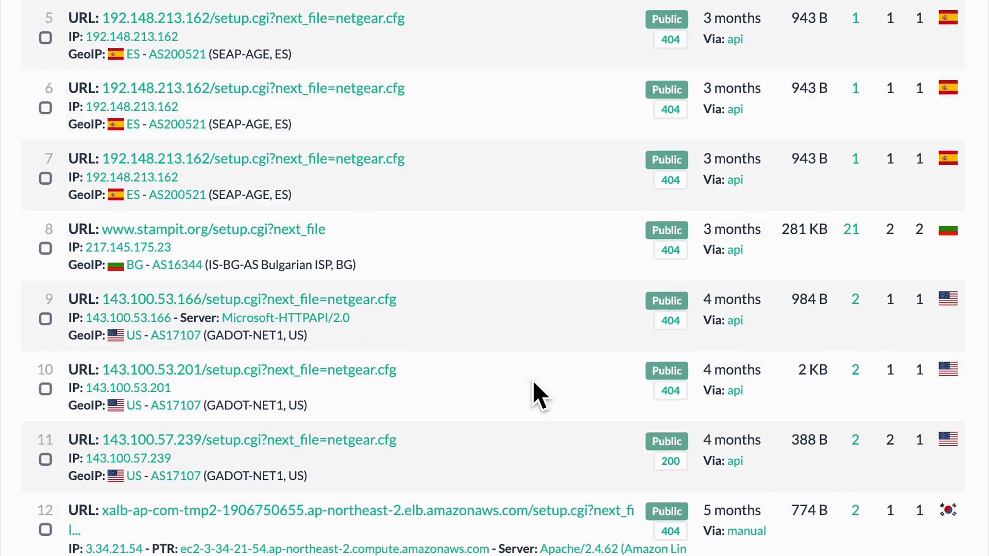
scroll(533, 380, up, 3)
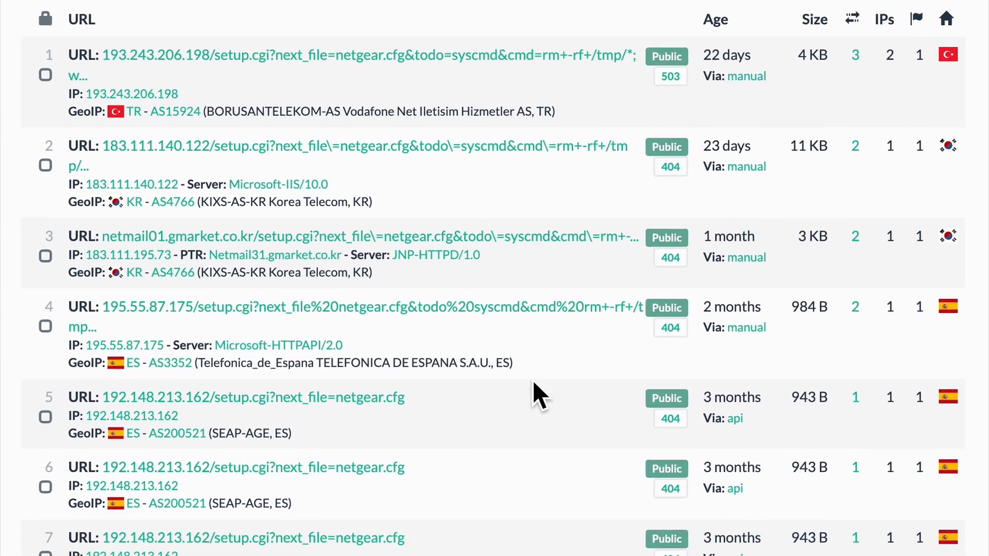
scroll(532, 381, down, 1)
scroll(475, 97, up, 2)
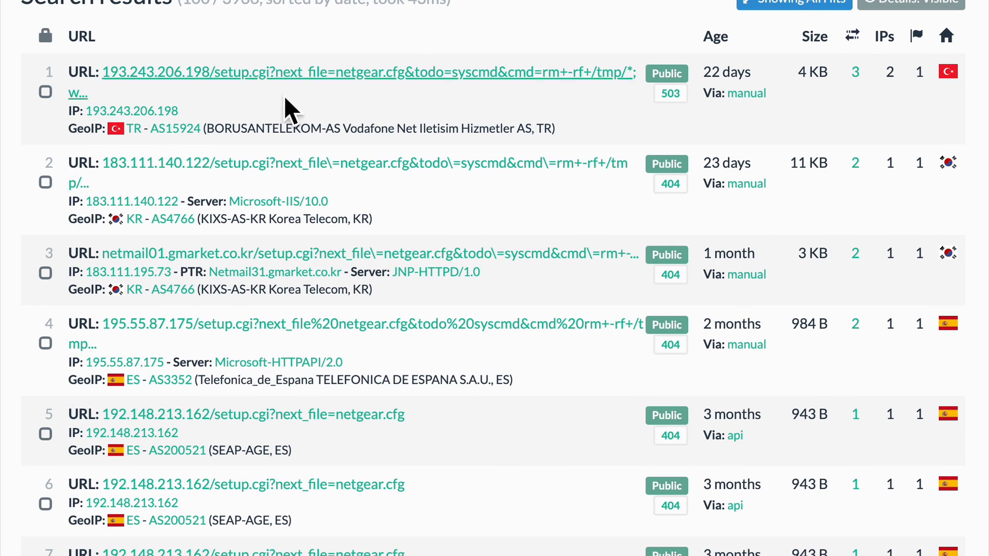
click(230, 77)
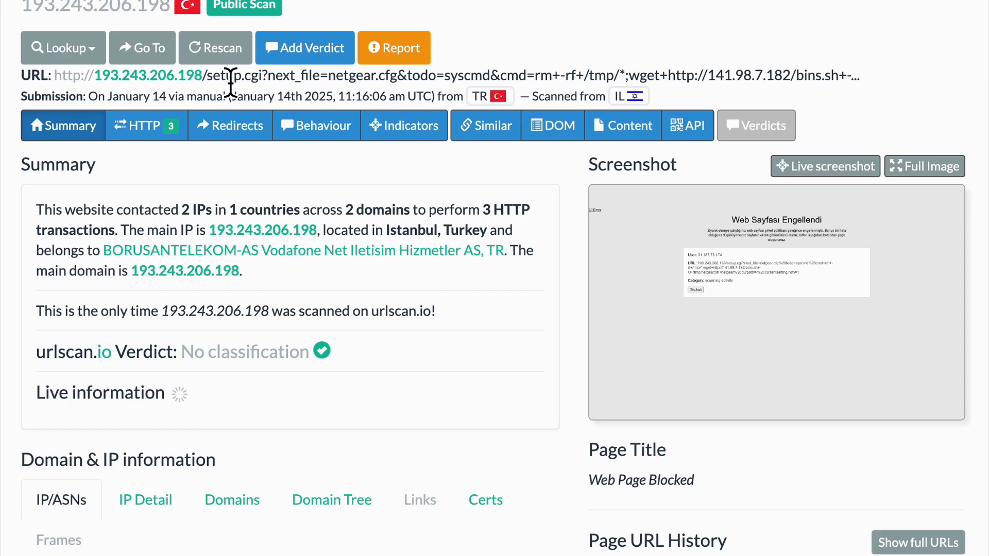
click(153, 134)
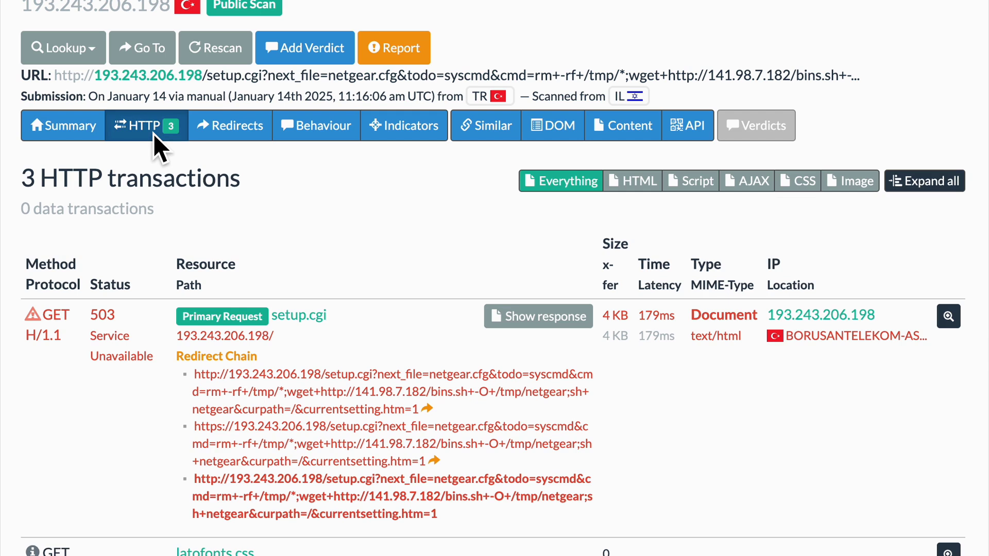
scroll(302, 375, down, 4)
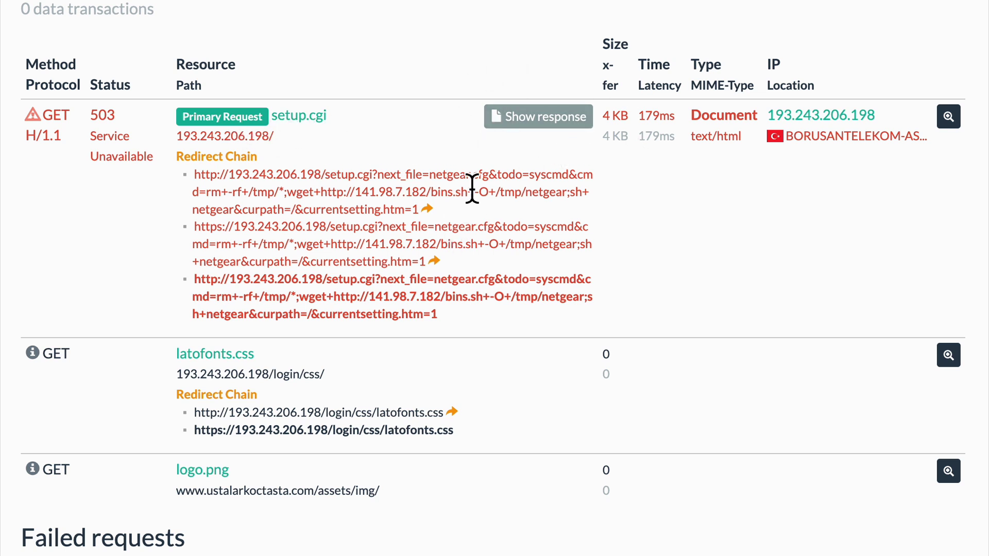
Step: Show the response of the primary setup.cgi request and read through its HTML source
click(542, 123)
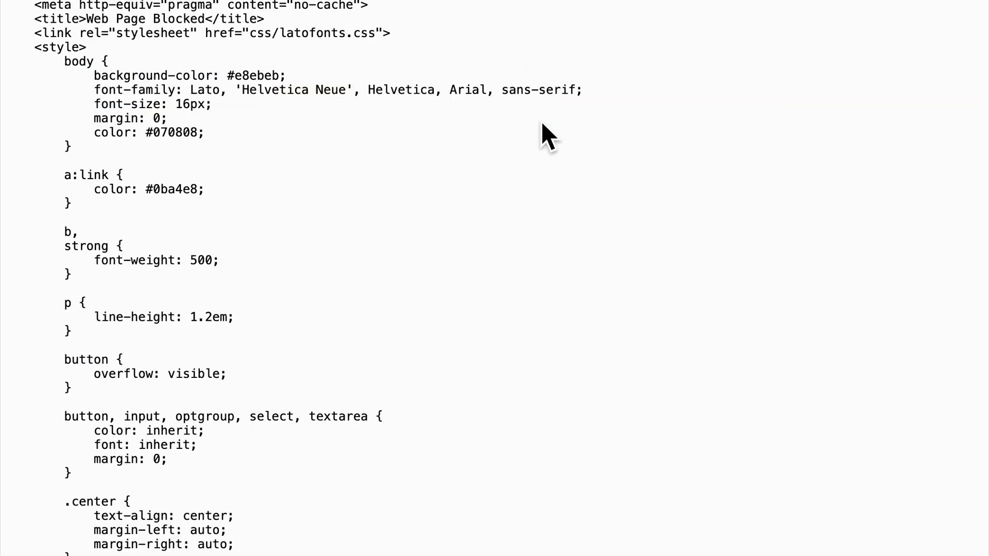
scroll(541, 121, down, 20)
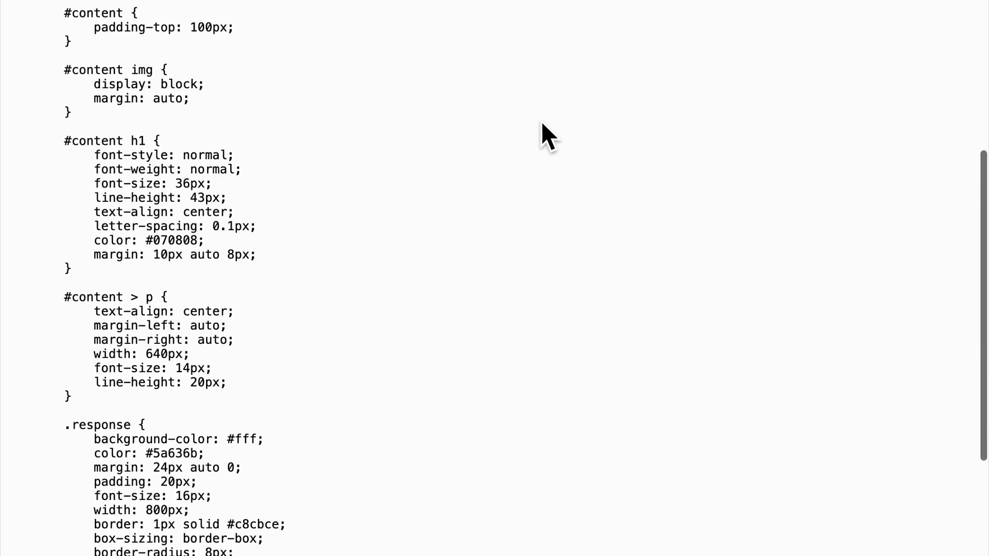
scroll(542, 122, down, 5)
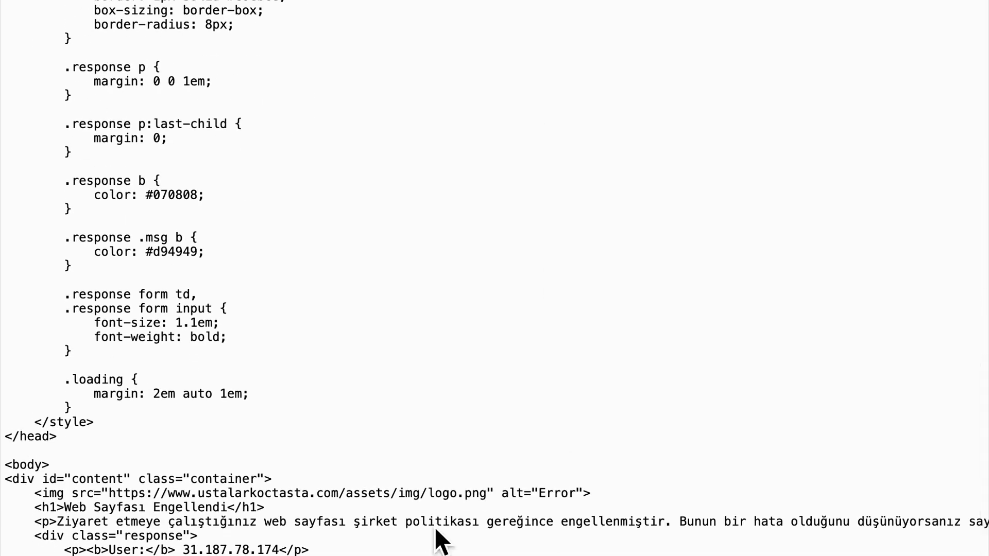
Step: Highlight the logo image address and the heading in the body of the response's HTML source
drag(177, 494, 588, 511)
click(453, 509)
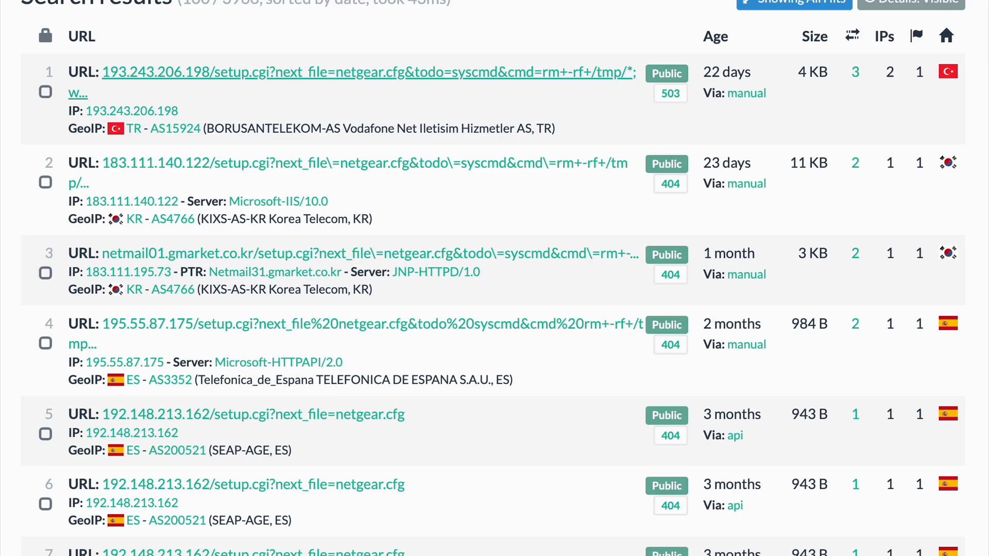
Step: Return to the setup.cgi search results, open the 183.111.140.122 scan and list its HTTP transactions
scroll(310, 384, down, 2)
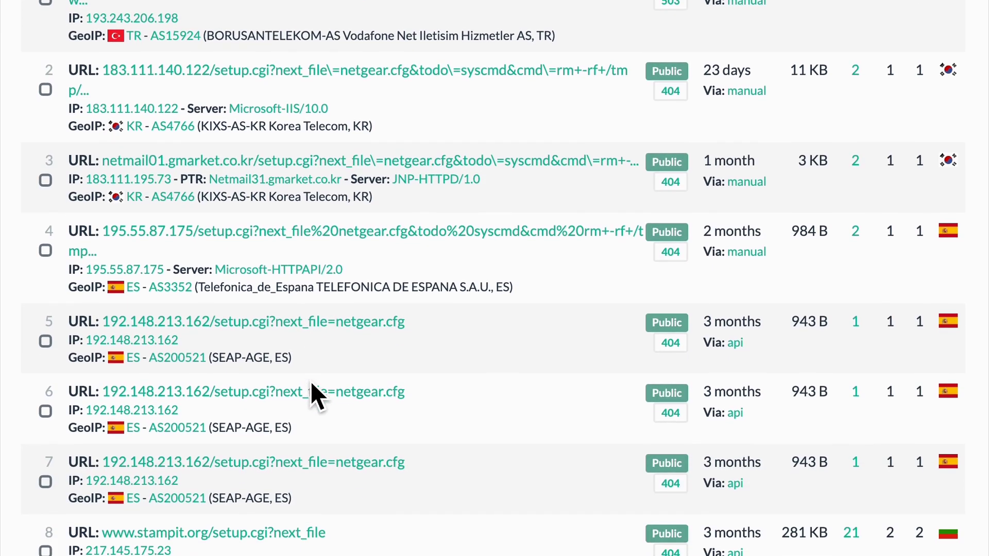
click(303, 64)
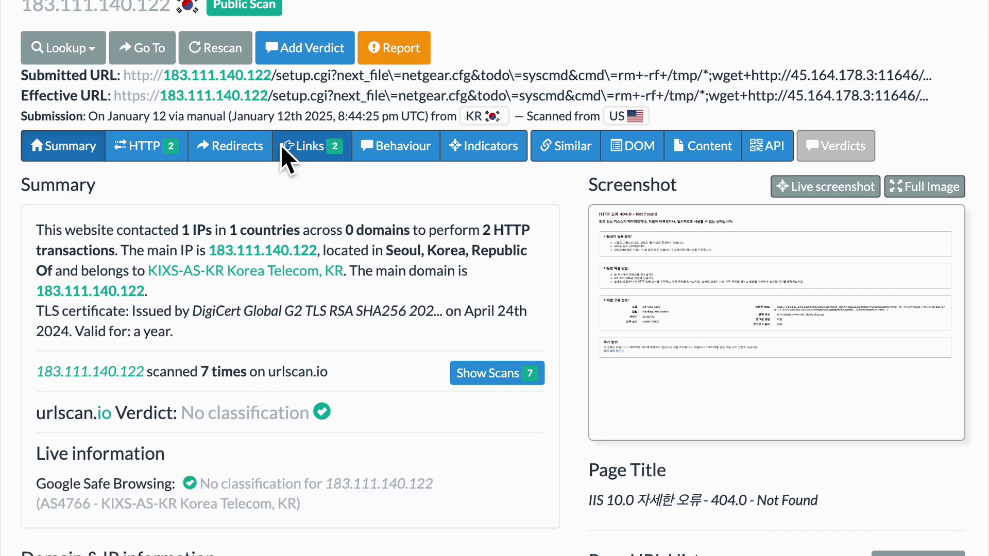
click(170, 153)
Step: Show the response of 183.111.140.122's primary setup.cgi request and read through its HTML source
click(589, 341)
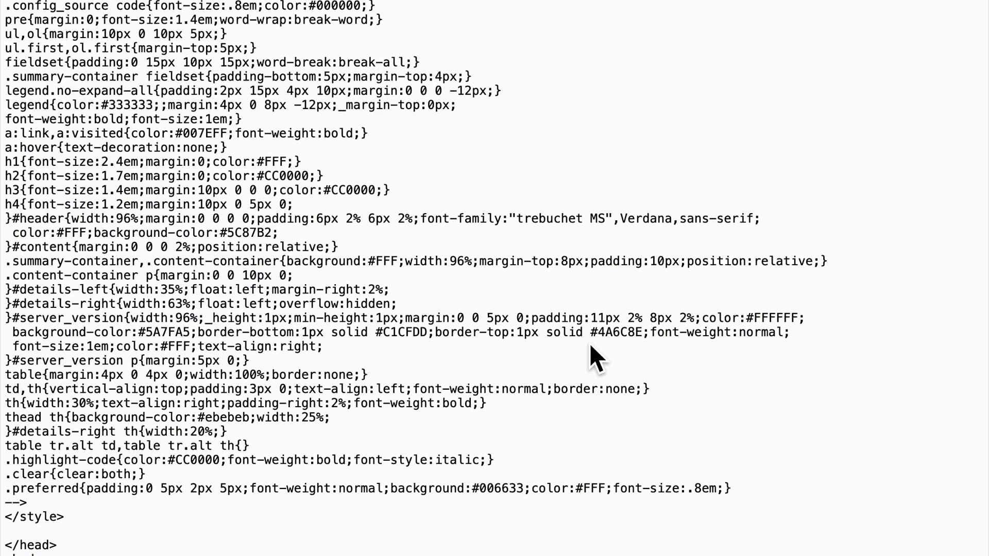
scroll(589, 343, down, 5)
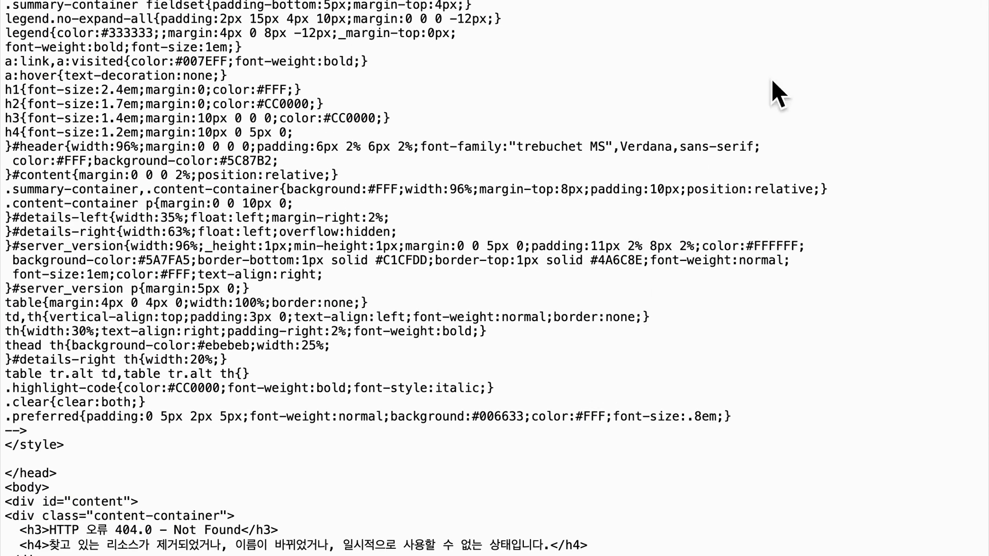
scroll(435, 388, down, 12)
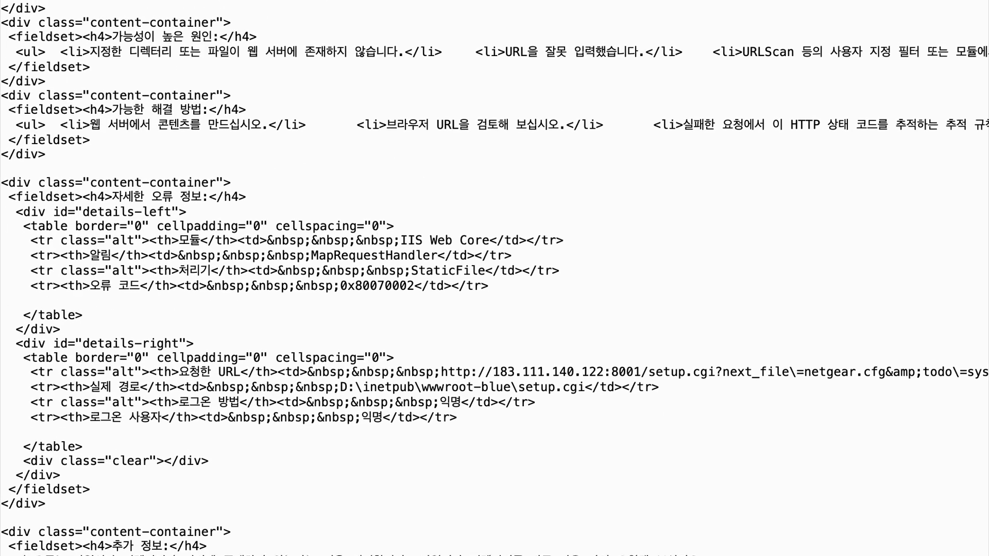
scroll(470, 371, up, 15)
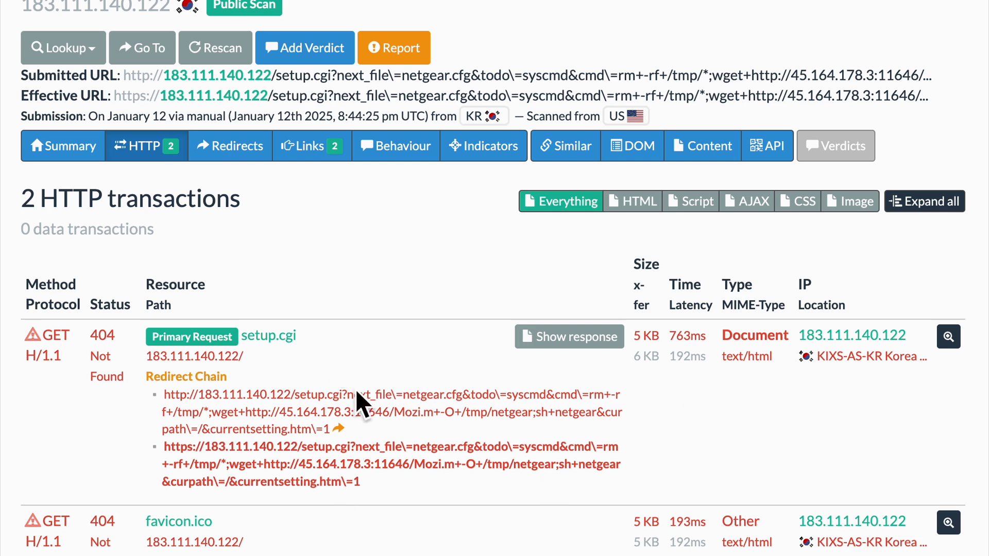
Step: Expand the details of the primary setup.cgi request and review its request, response and redirect headers
click(951, 338)
scroll(710, 506, down, 5)
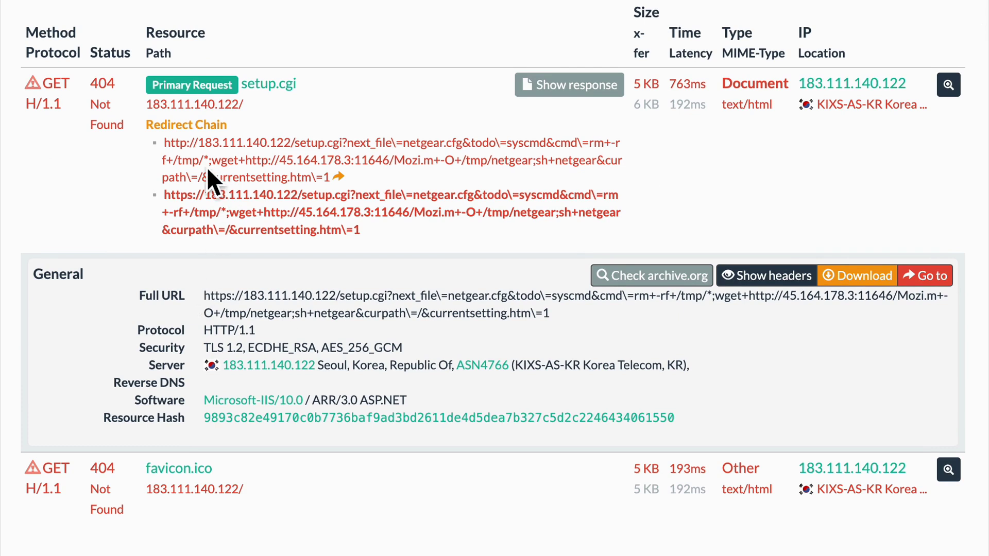
click(781, 279)
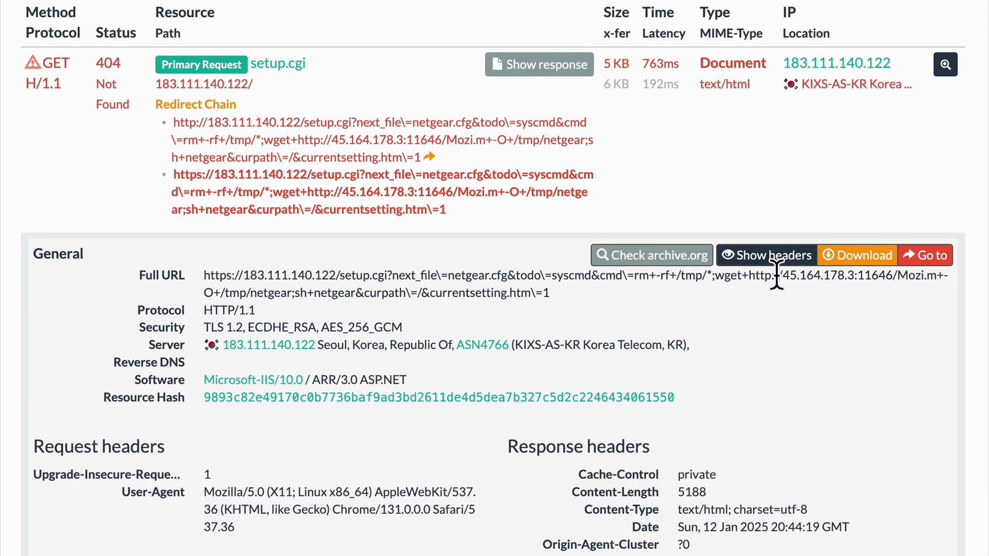
scroll(786, 453, down, 5)
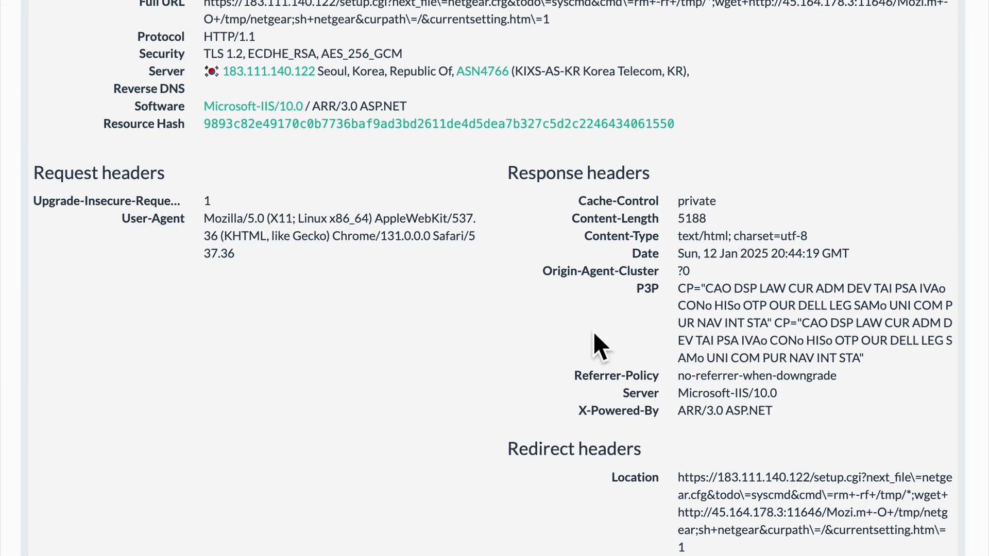
click(793, 0)
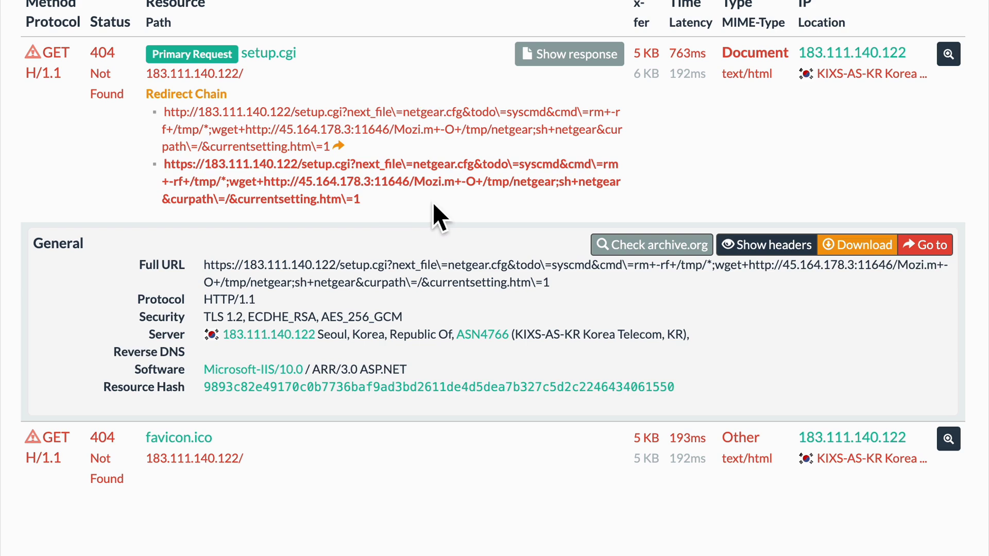
Step: Search for scans sharing this request's resource hash and return to the setup.cgi search results
click(327, 386)
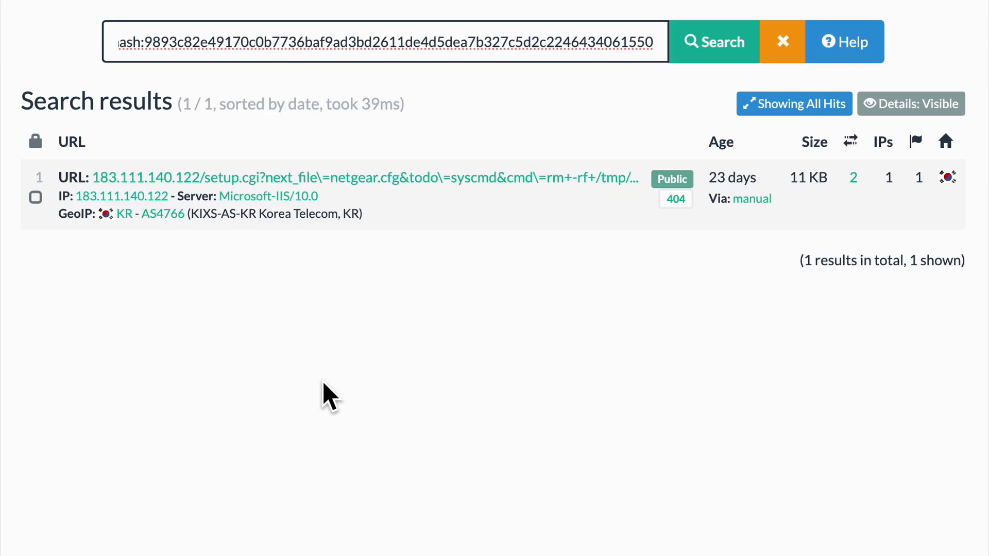
click(98, 0)
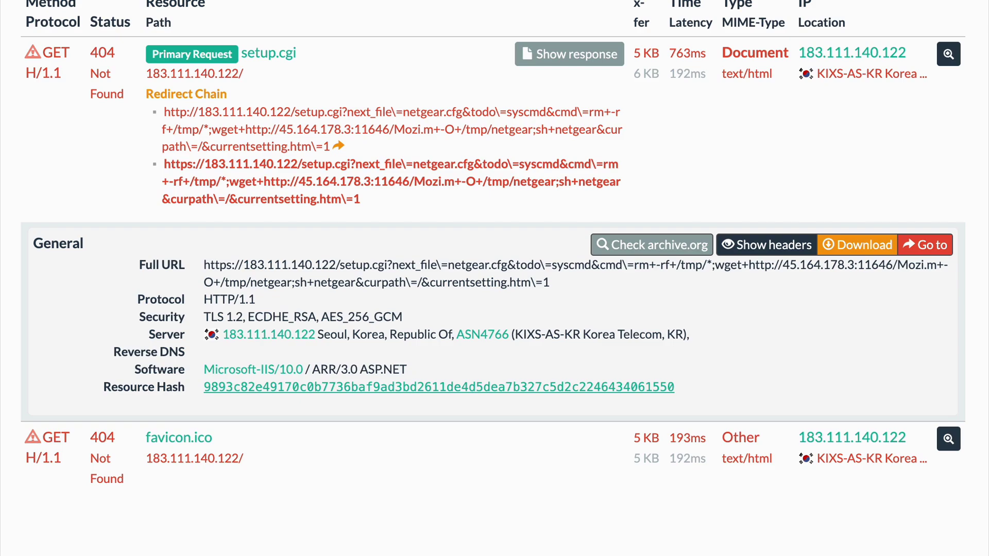
key(alt+Left)
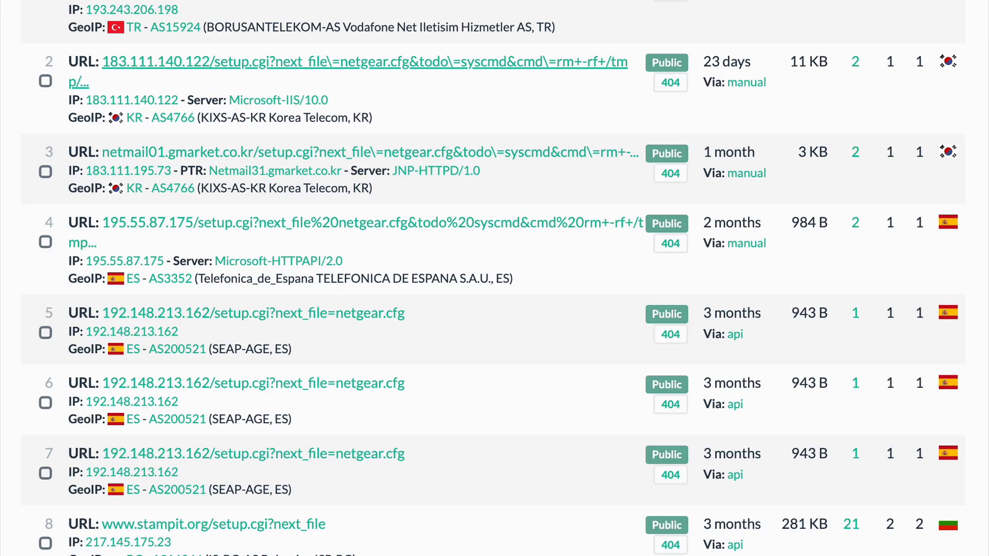
Step: Open the 195.55.87.175 scan and review its HTTP transactions and the primary request's response
scroll(421, 290, down, 3)
click(377, 85)
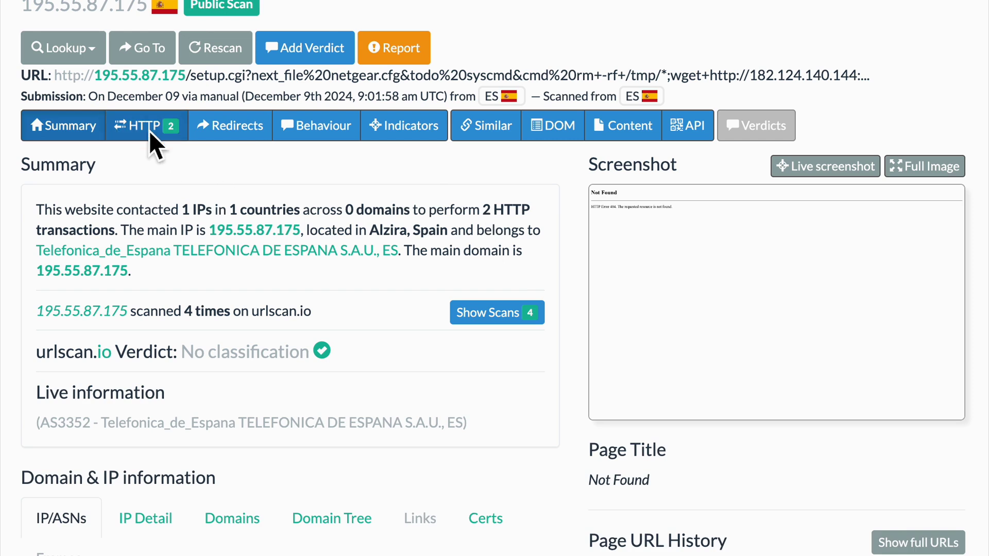
click(150, 131)
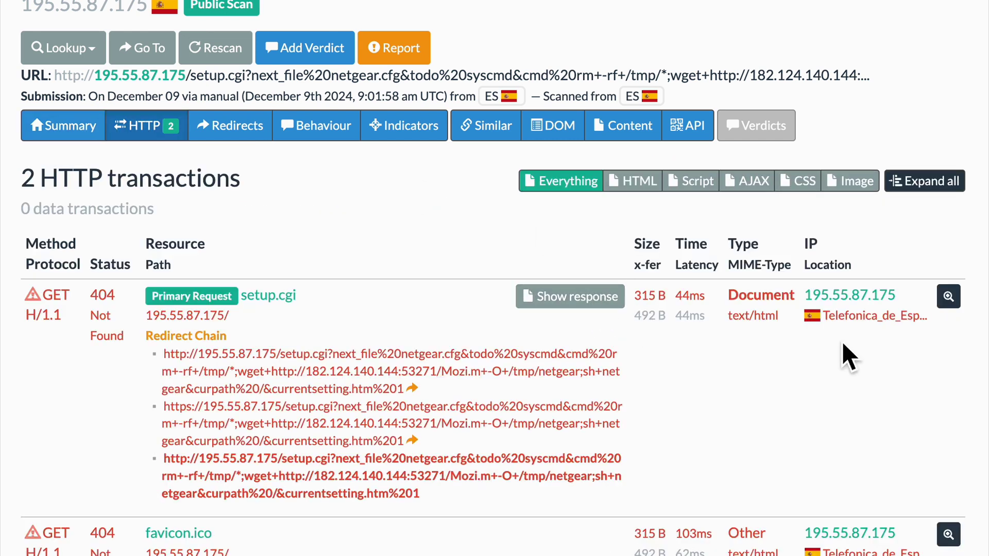
click(600, 302)
Step: Expand the primary setup.cgi request's details and search for other scans with the same resource hash
click(947, 295)
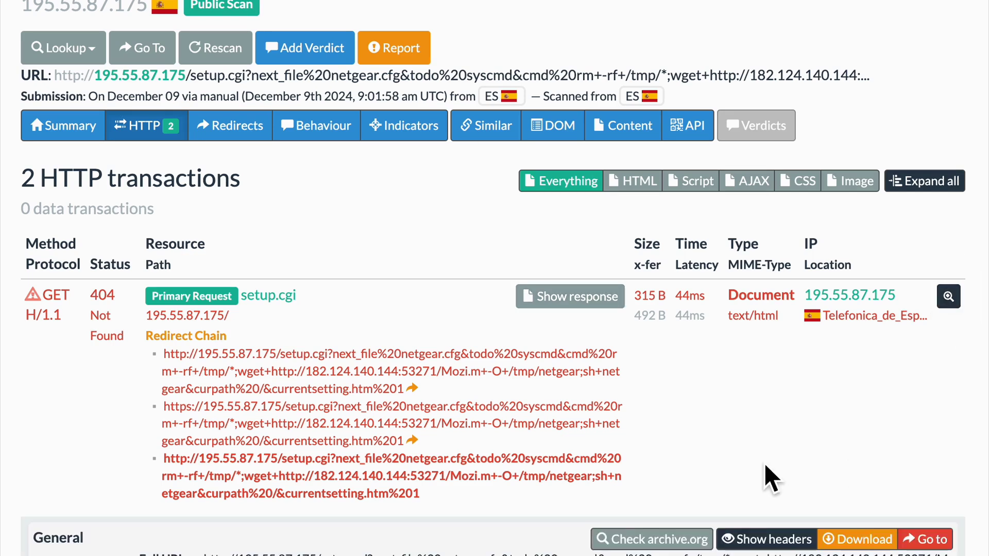
scroll(765, 463, down, 4)
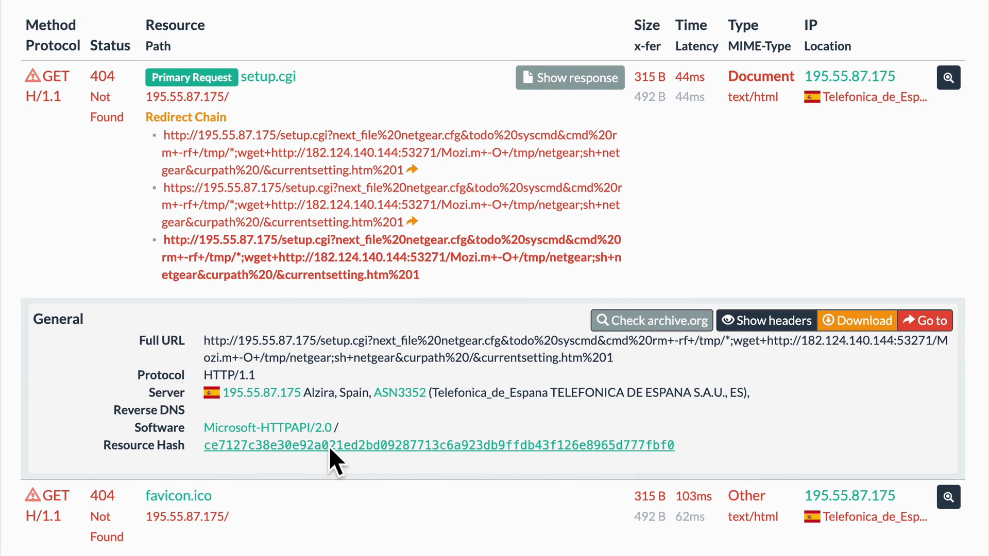
click(329, 447)
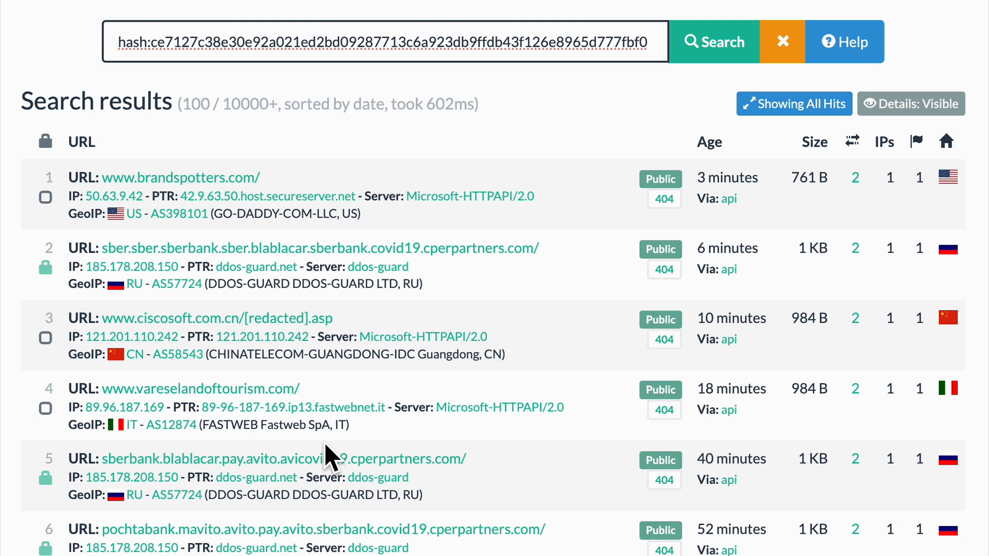
scroll(324, 443, down, 10)
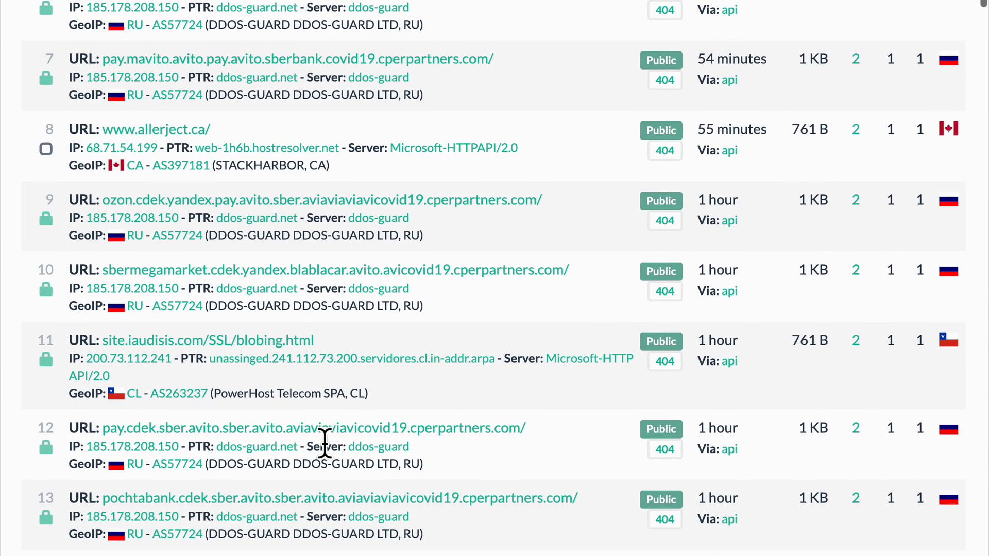
Step: Check the HTTP transactions and response of the pay.mavito.avito.pay.avito.sberbank.covid19.cperpartners.com scan, returning to the hash results
click(292, 67)
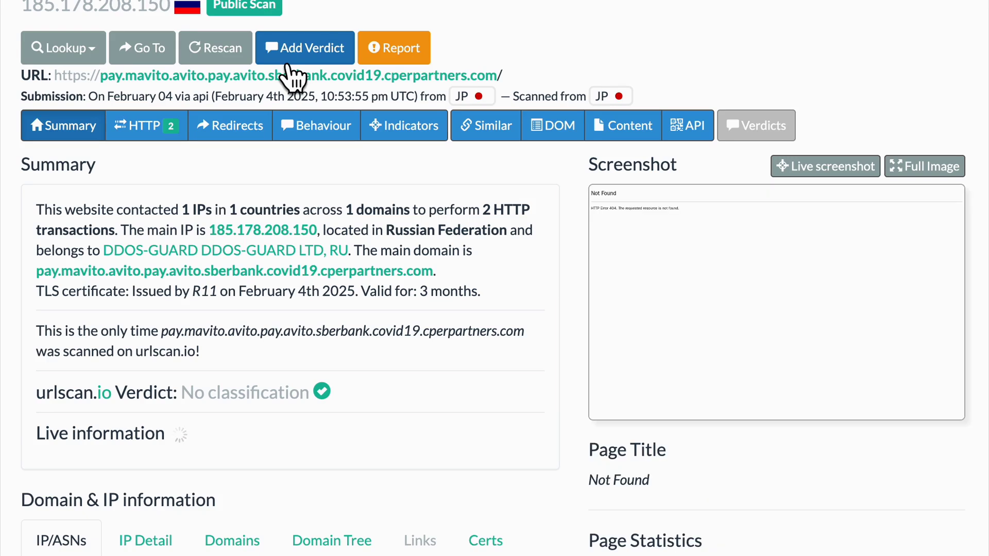
click(150, 128)
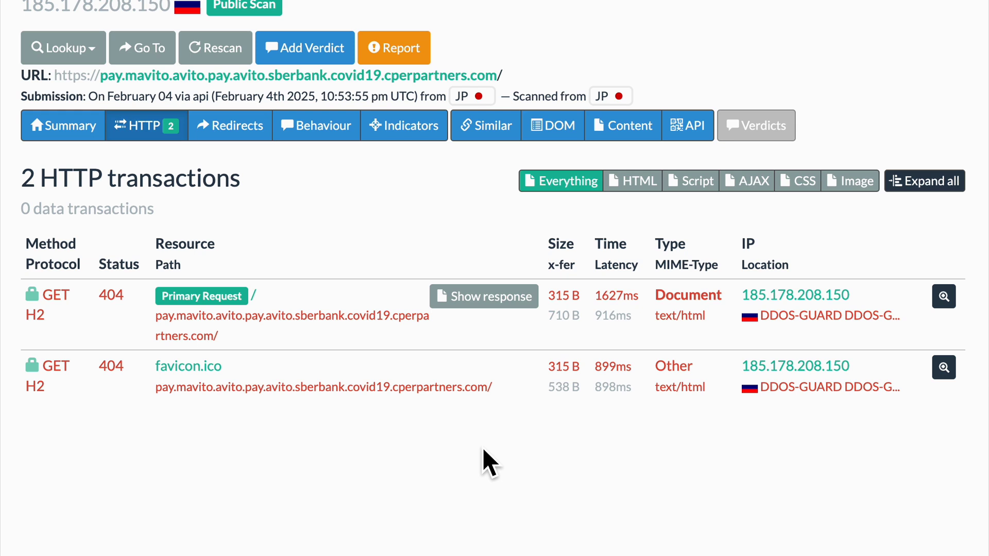
click(486, 296)
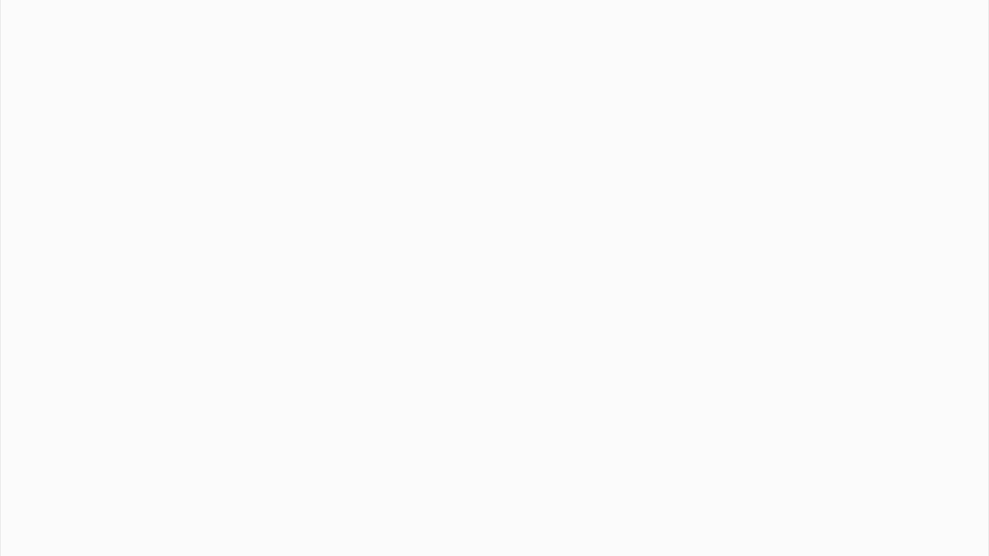
key(alt+Left)
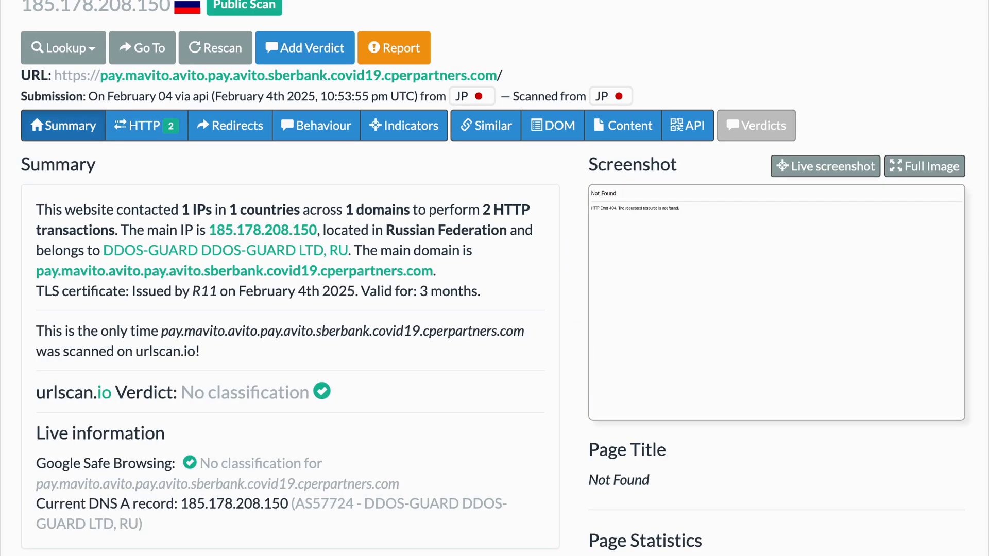
key(alt+Left)
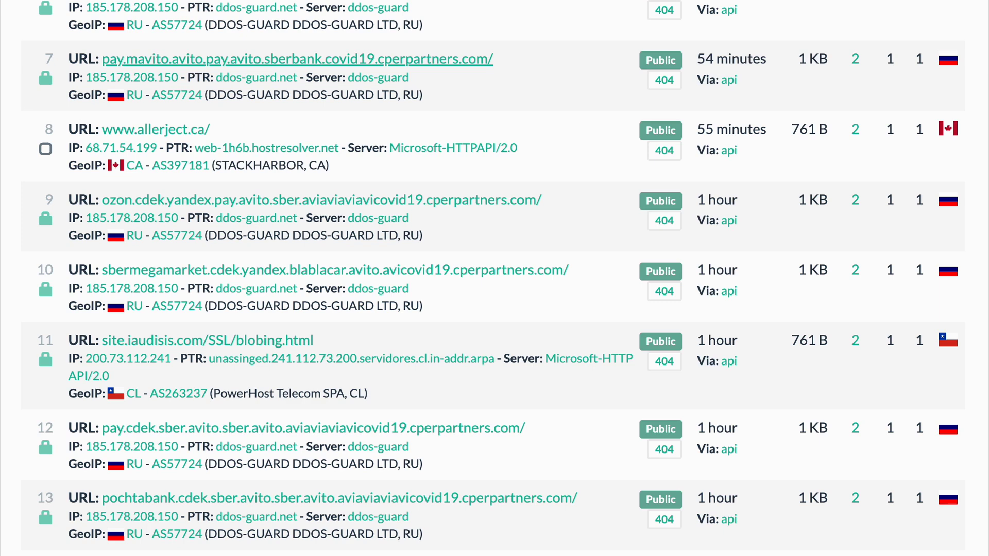
Step: Look through the scans sharing the resource hash, comparing their domains, IP addresses and servers
scroll(165, 177, up, 5)
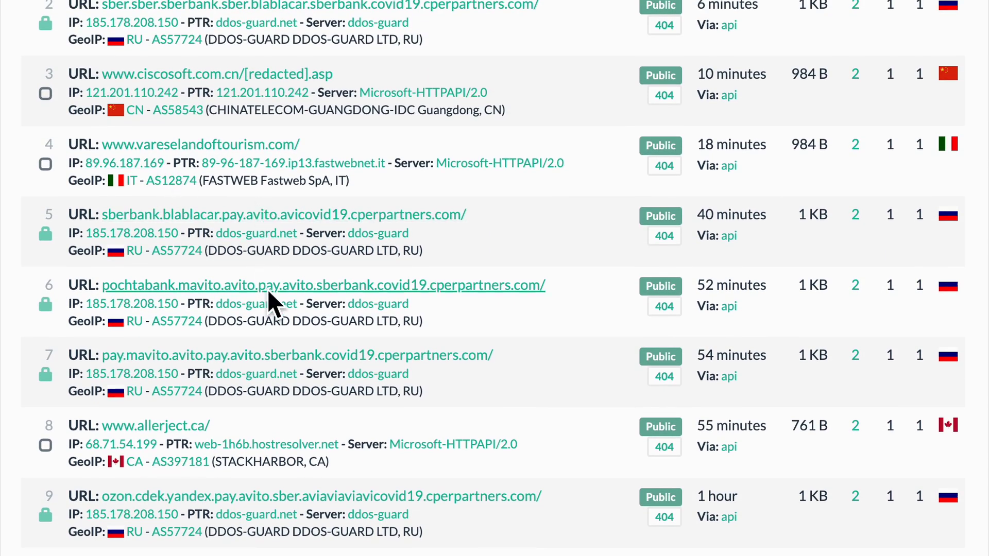
scroll(267, 302, down, 9)
scroll(279, 443, down, 20)
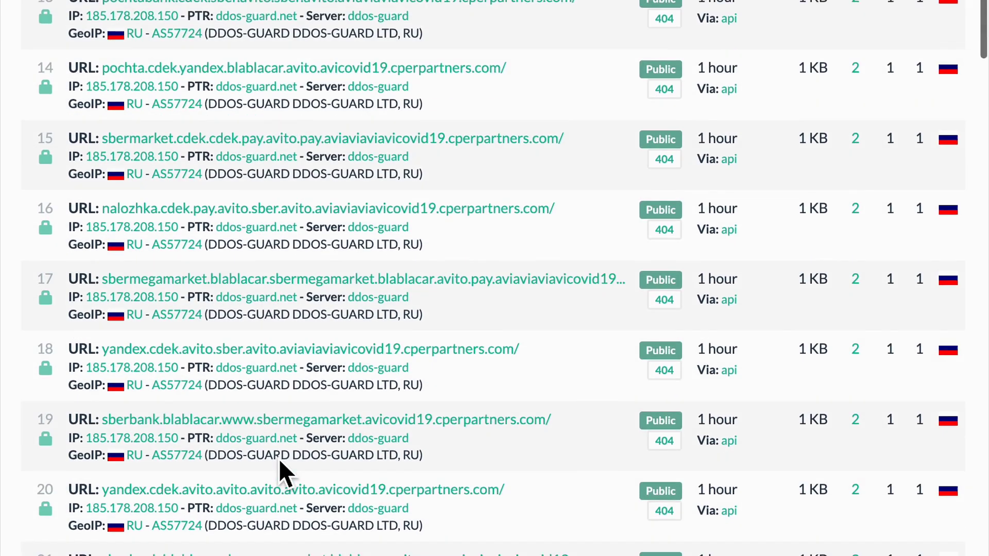
scroll(273, 458, down, 16)
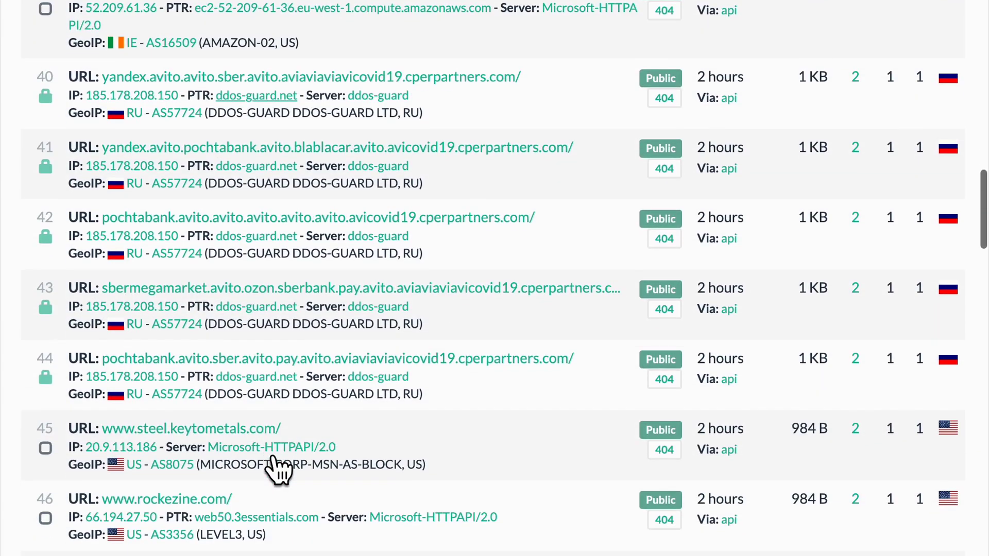
scroll(278, 468, down, 8)
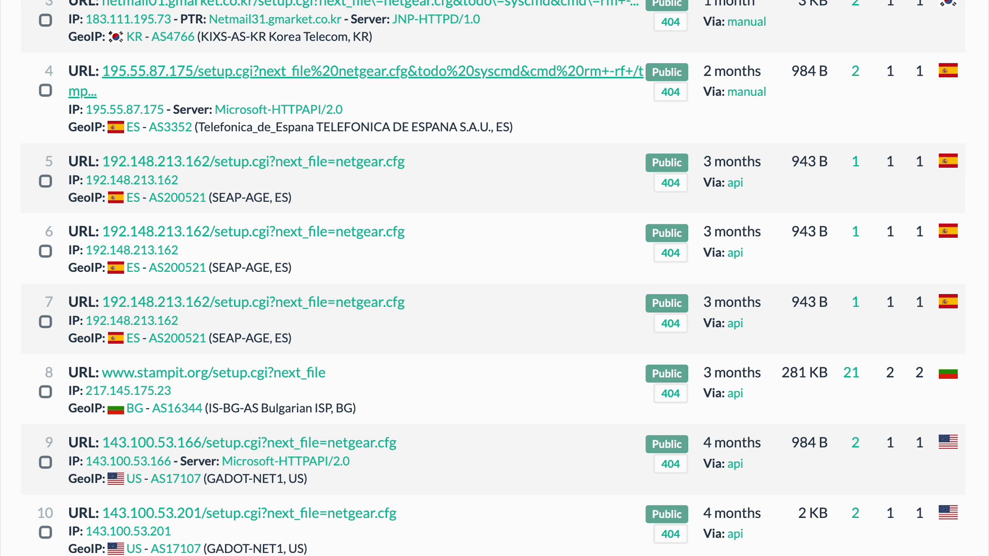
Step: Open a 192.148.213.162 scan from the setup.cgi results and review its primary request's redirect chain and security headers
scroll(466, 124, down, 2)
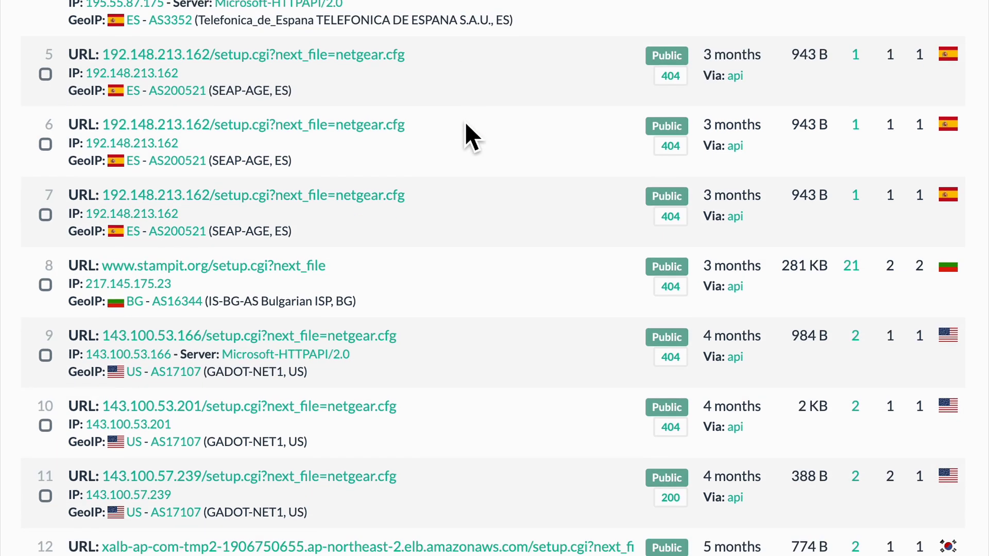
click(330, 125)
click(139, 148)
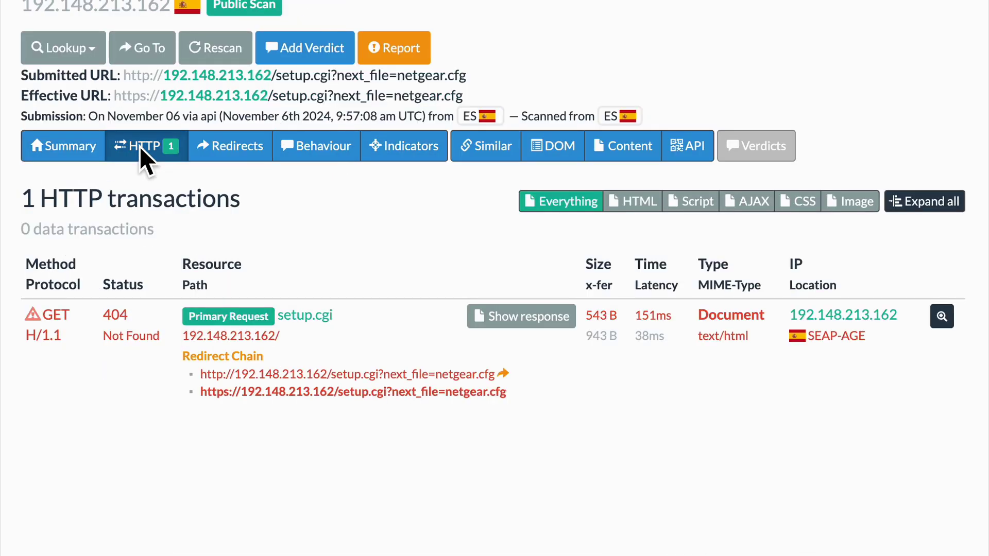
click(943, 315)
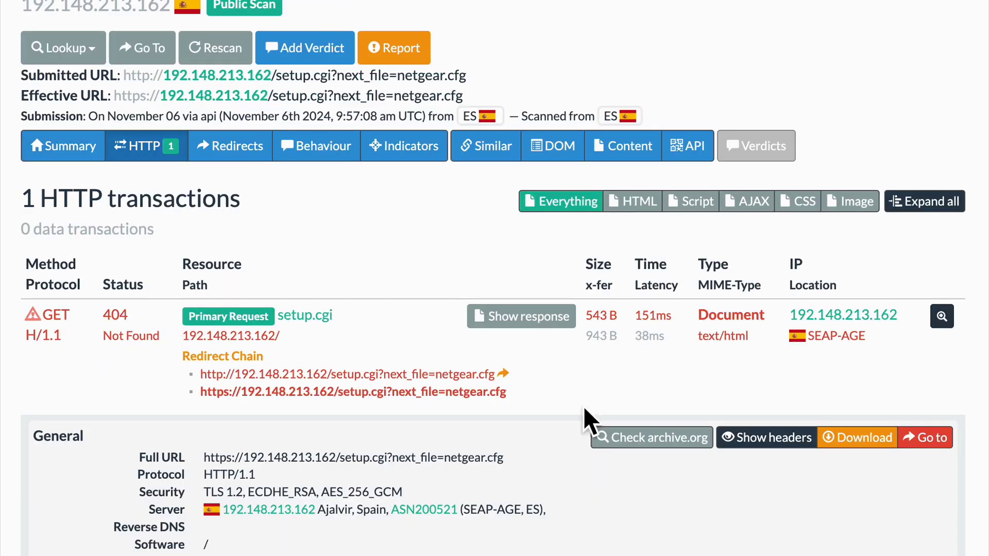
scroll(555, 502, down, 4)
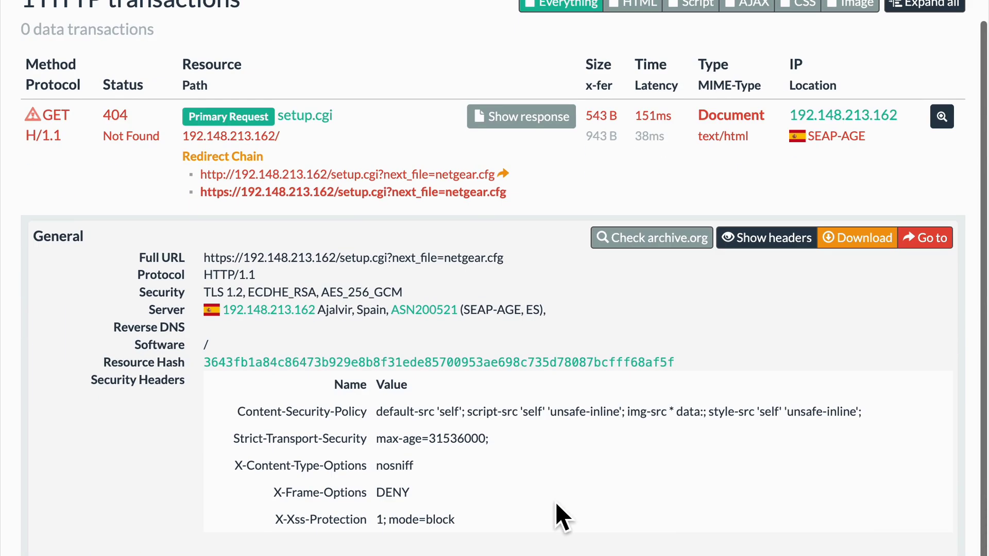
Step: Check the primary request's response and search for other scans sharing its resource hash
click(543, 124)
click(498, 363)
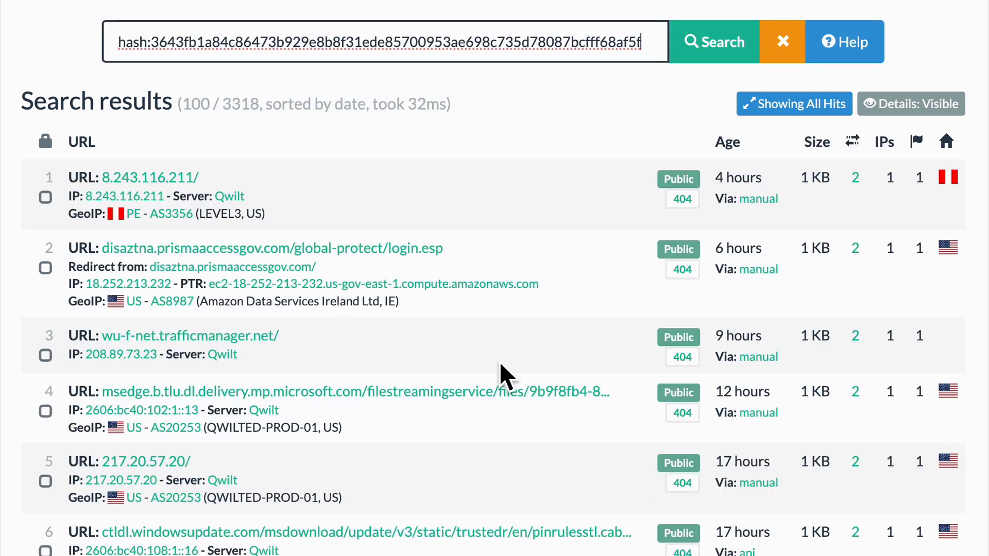
scroll(499, 361, down, 3)
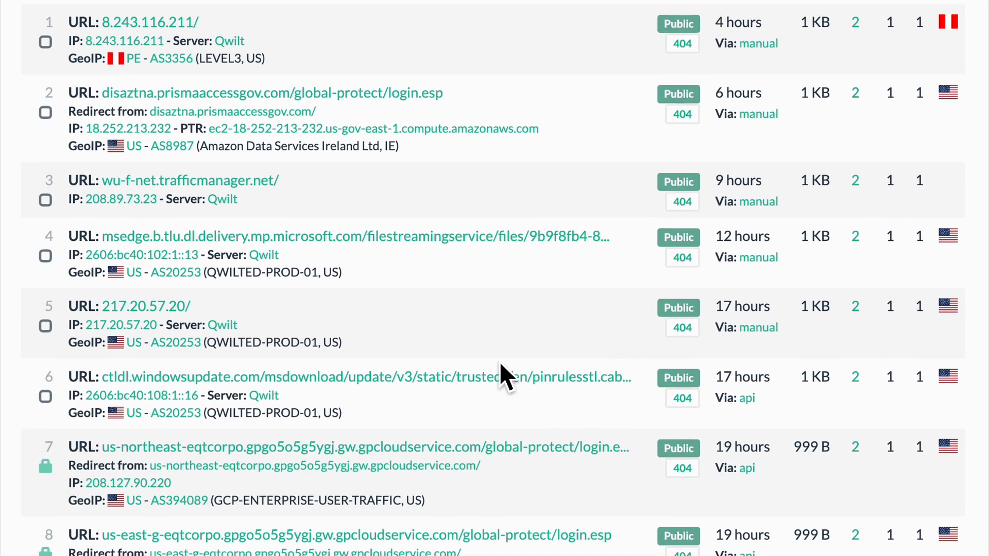
Step: Look through the scans sharing the resource hash, comparing their URLs, redirects, servers and network owners for recurring paths
scroll(499, 362, up, 3)
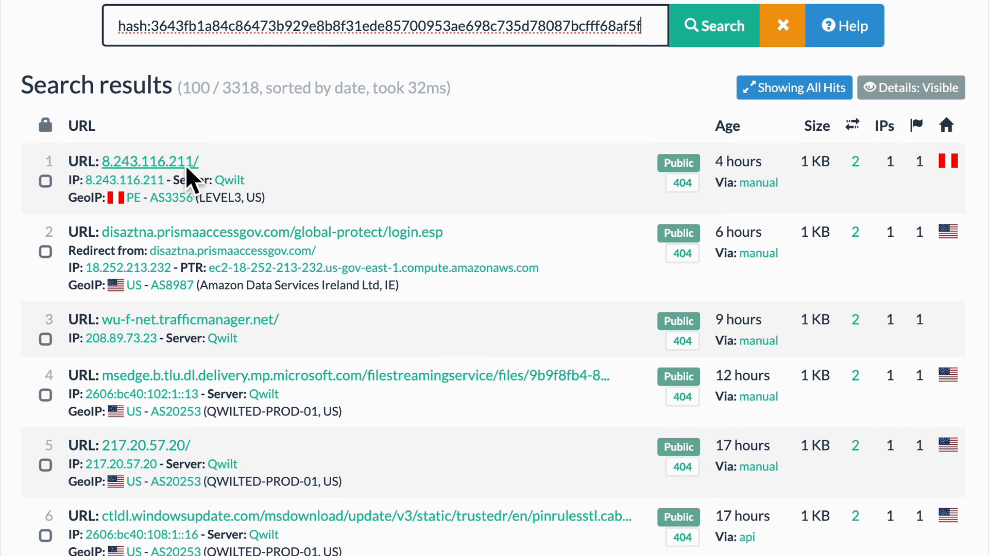
scroll(417, 221, down, 3)
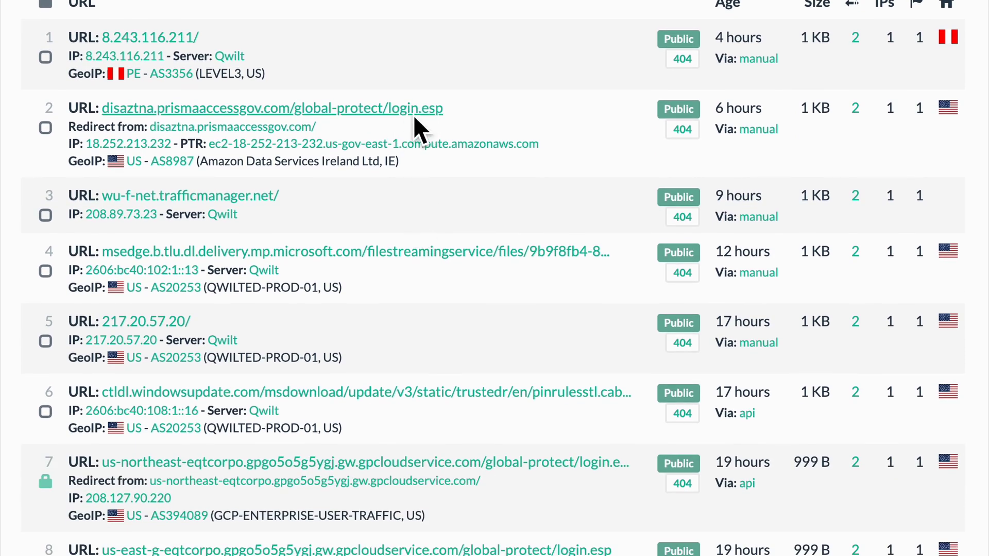
scroll(430, 139, down, 3)
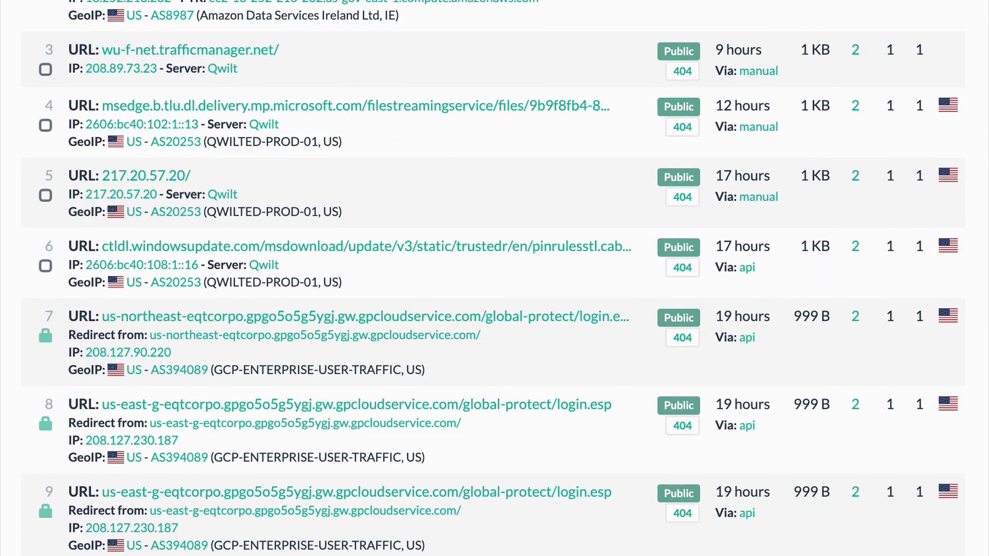
scroll(393, 102, down, 2)
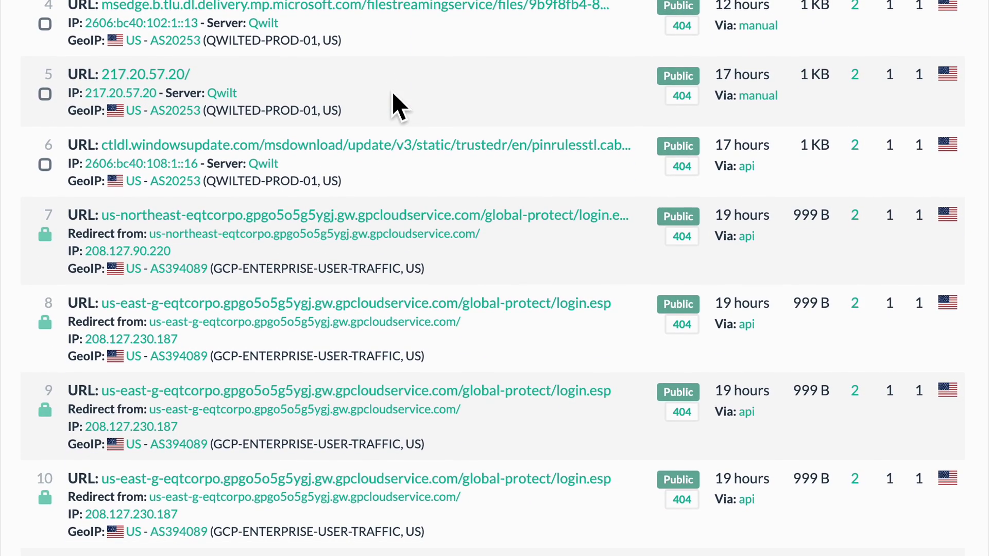
scroll(434, 253, down, 4)
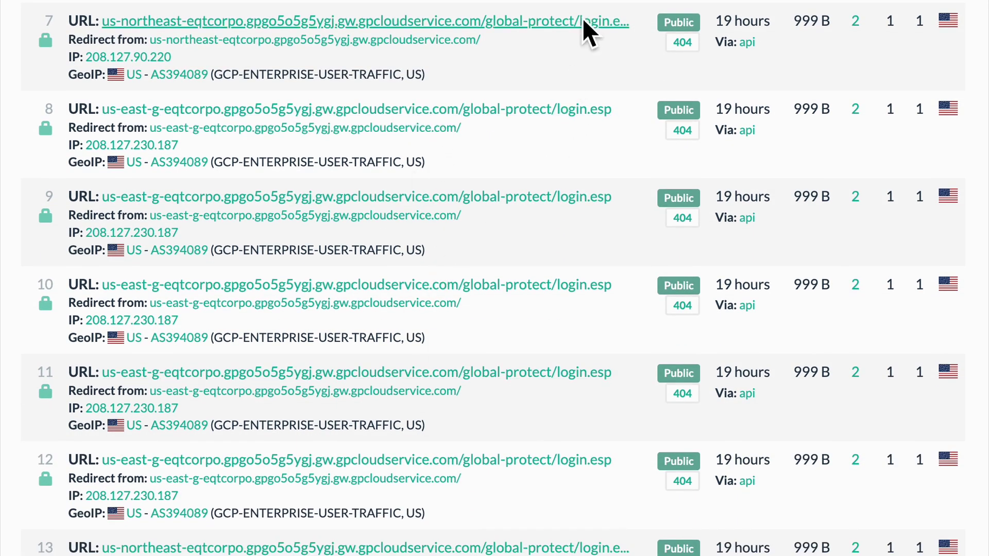
scroll(583, 21, up, 3)
scroll(574, 282, down, 12)
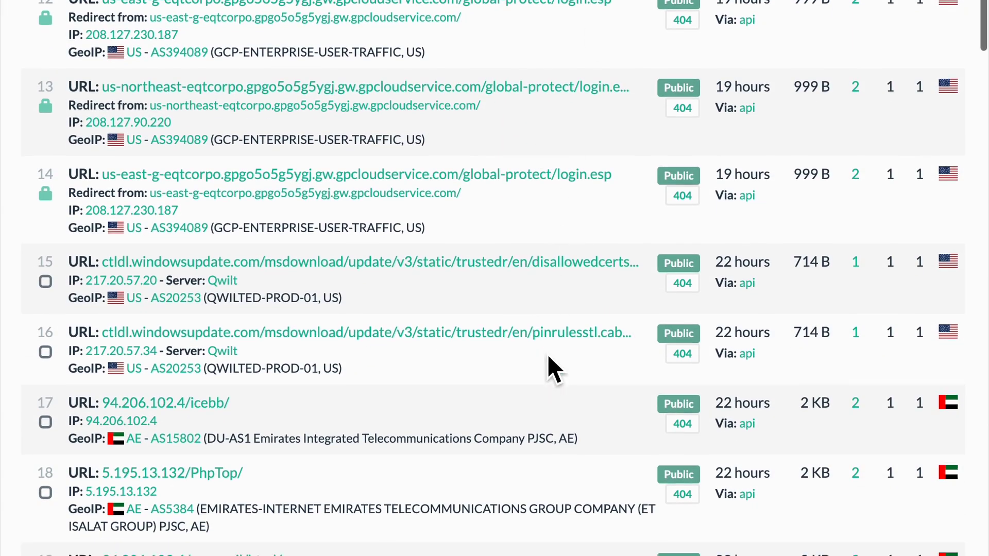
scroll(549, 355, down, 12)
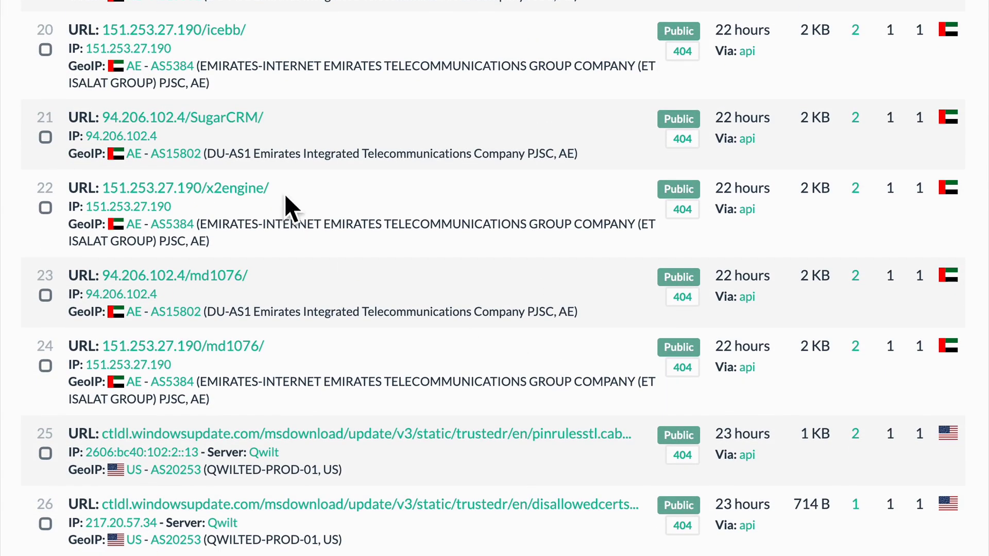
scroll(412, 497, down, 6)
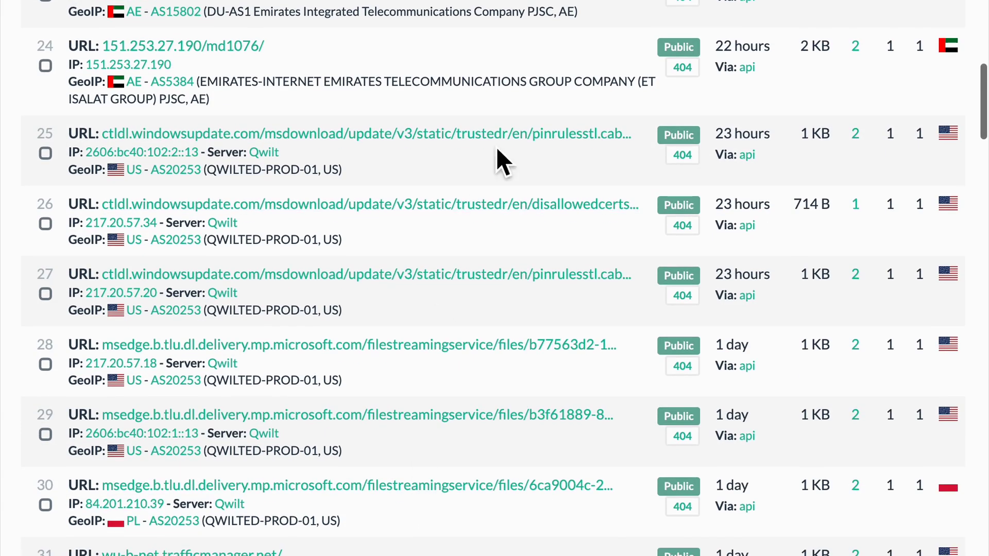
scroll(544, 412, down, 4)
scroll(542, 453, down, 5)
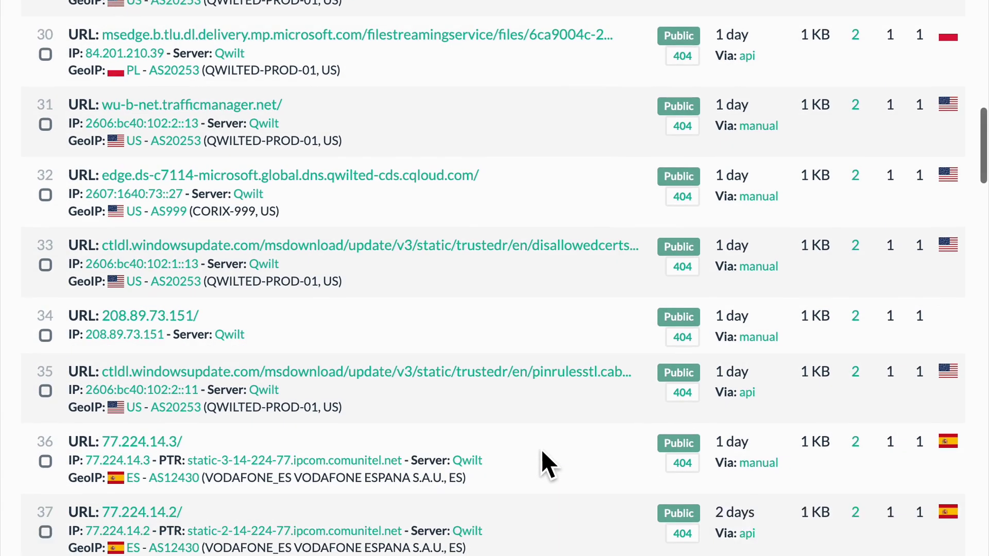
scroll(541, 449, down, 6)
scroll(542, 449, up, 20)
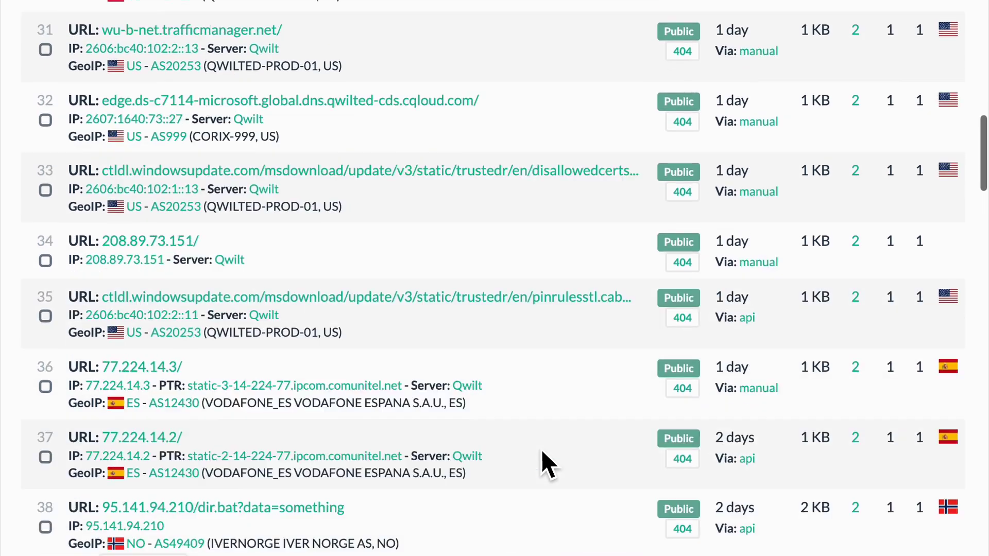
scroll(542, 449, down, 1)
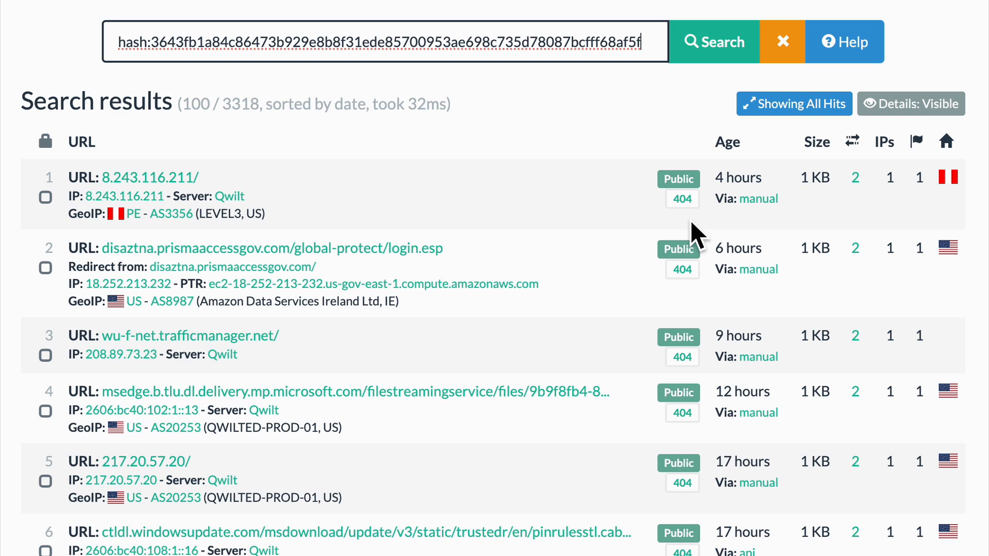
Step: Narrow the hash search by adding AND page.url:"/global-protect/" to the query and run it
text(AND)
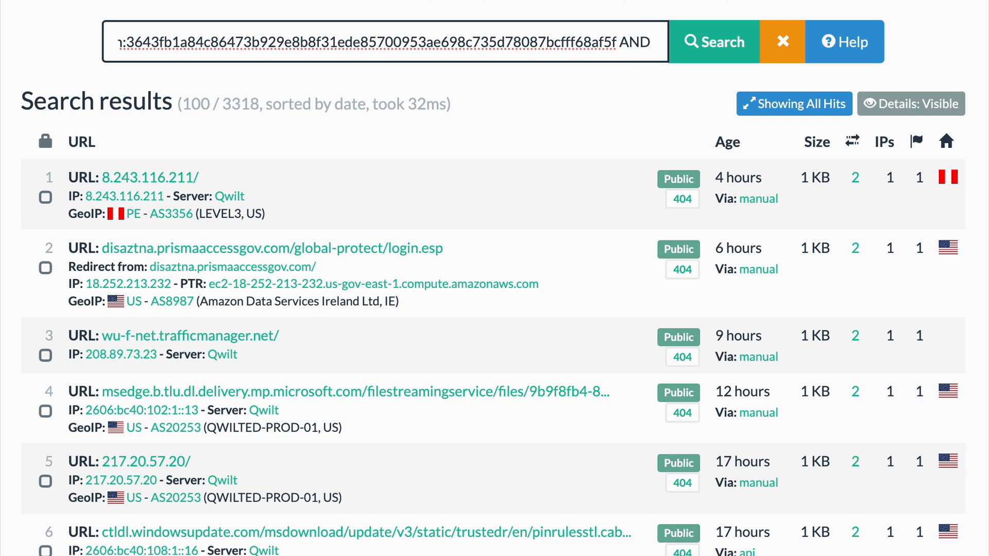
text(page.url)
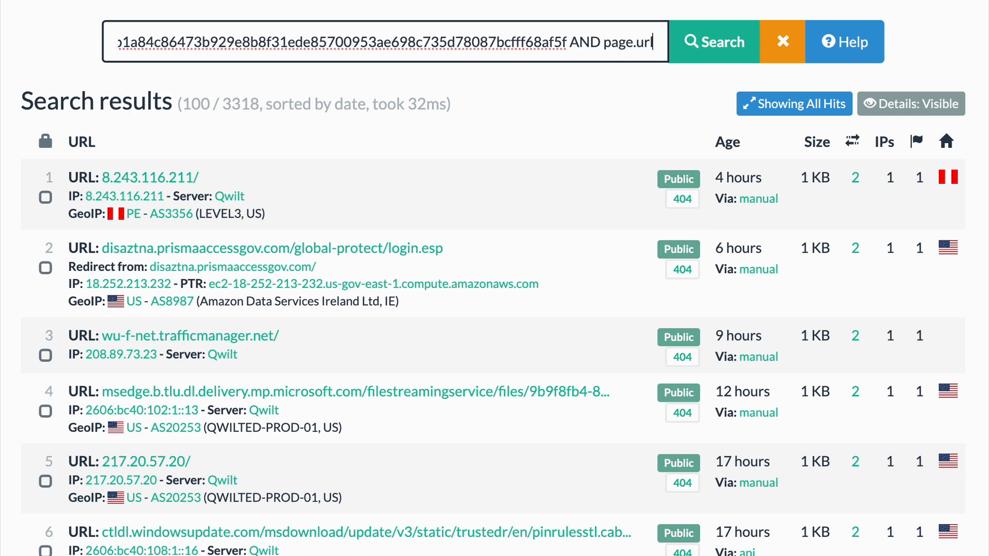
text(:")
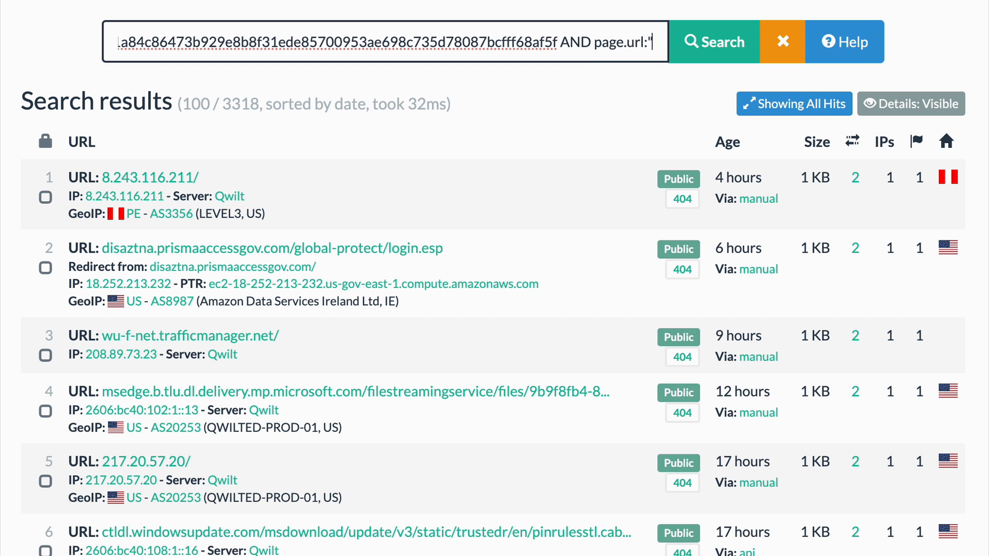
text(/global)
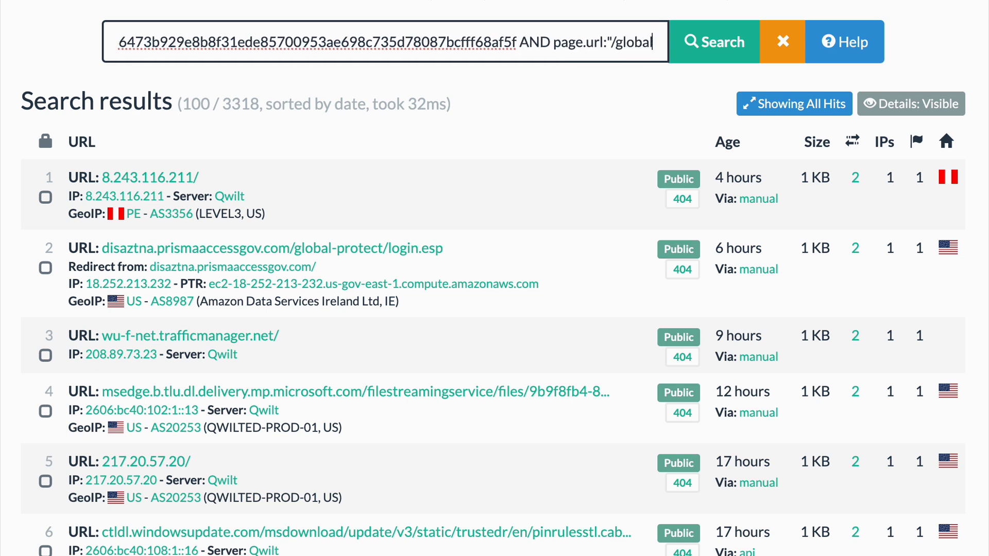
text(-pro)
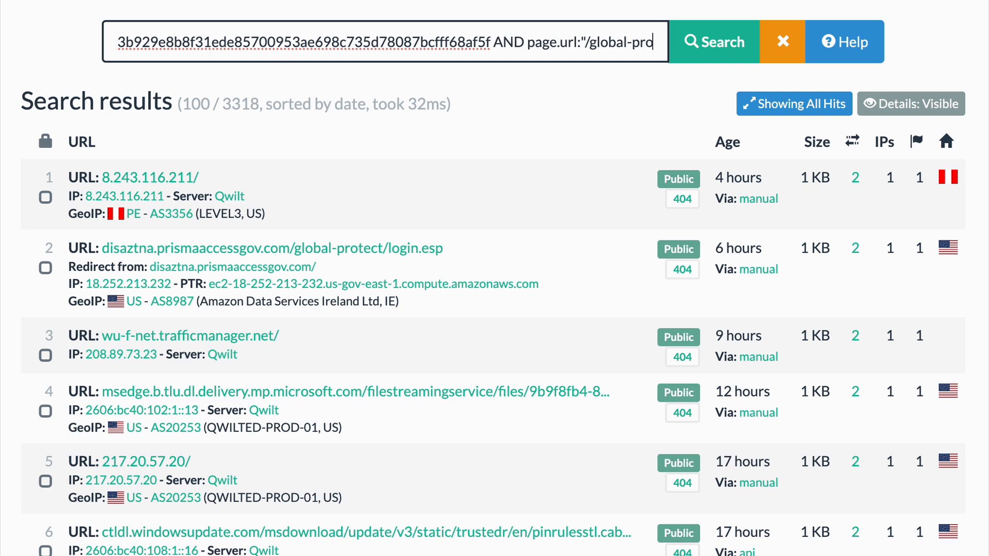
text(tect/")
key(Return)
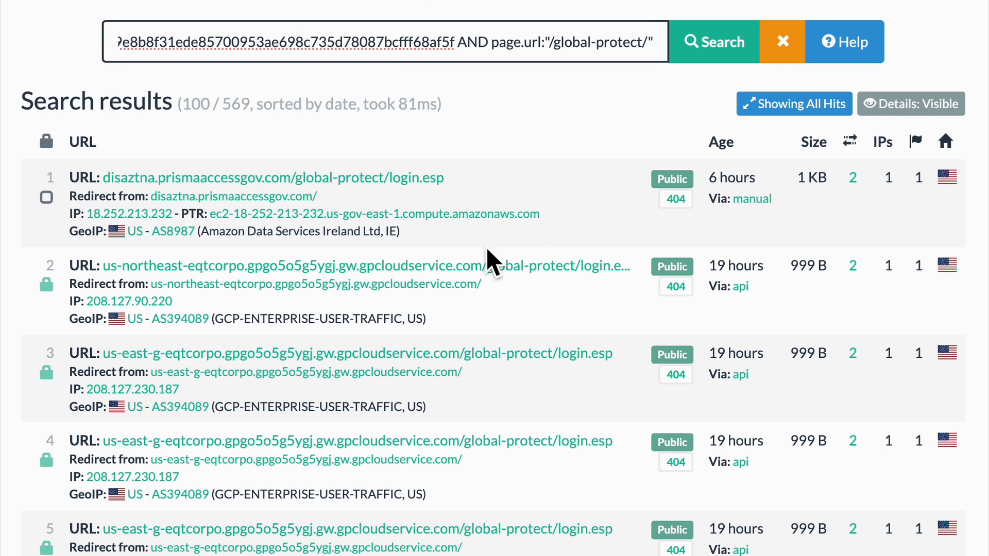
Step: Review the global-protect results, comparing the hosts, redirect sources, IP addresses and countries of the matching scans
scroll(487, 249, down, 5)
scroll(486, 246, down, 5)
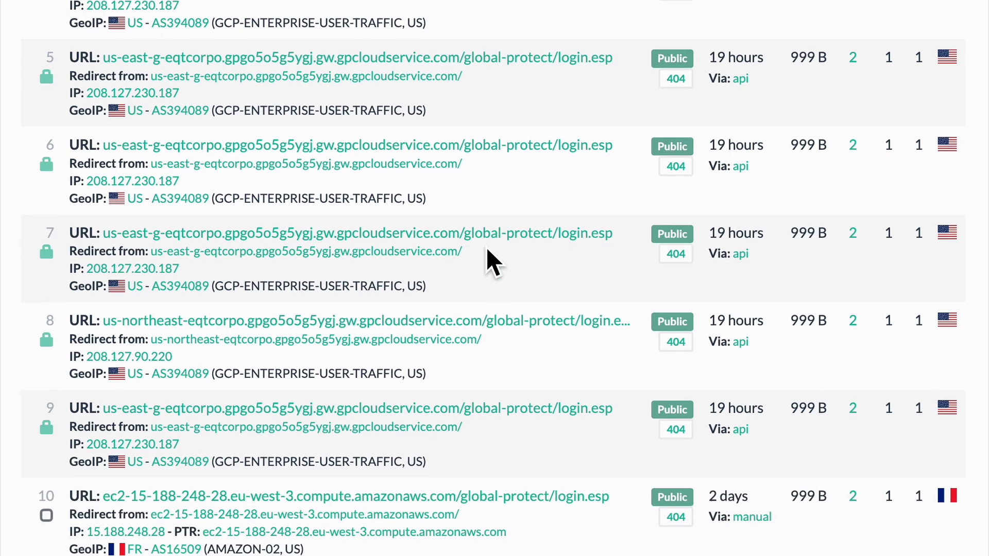
scroll(487, 246, down, 6)
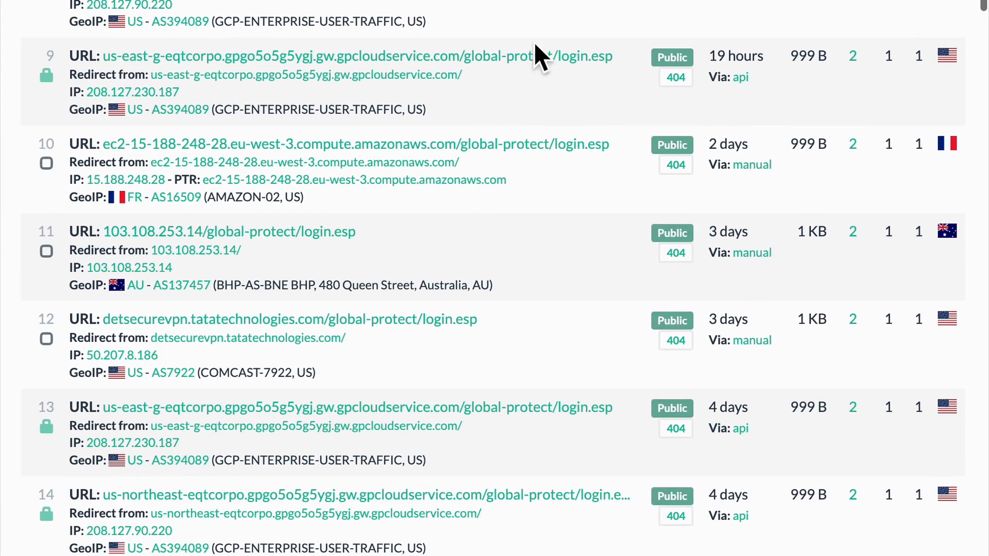
scroll(522, 396, down, 15)
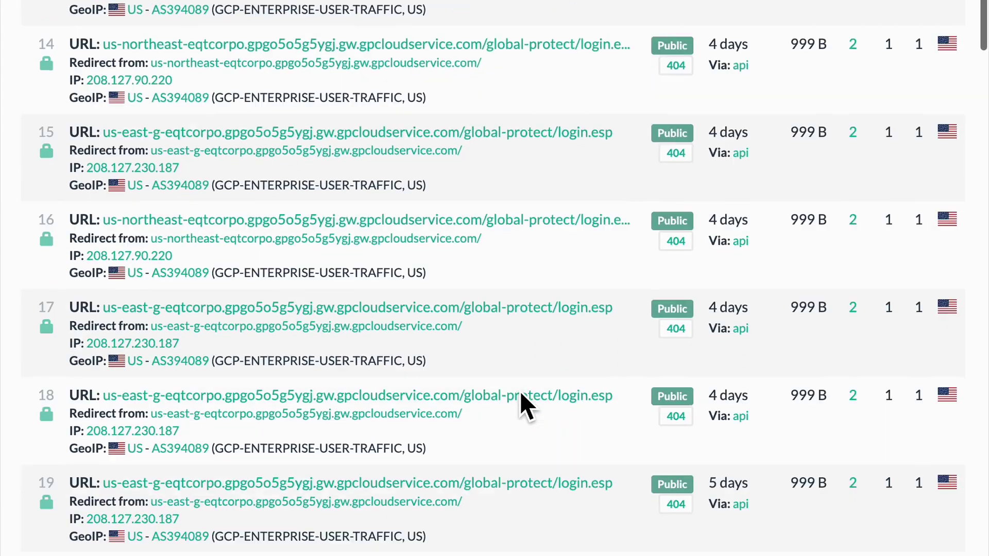
scroll(521, 394, down, 14)
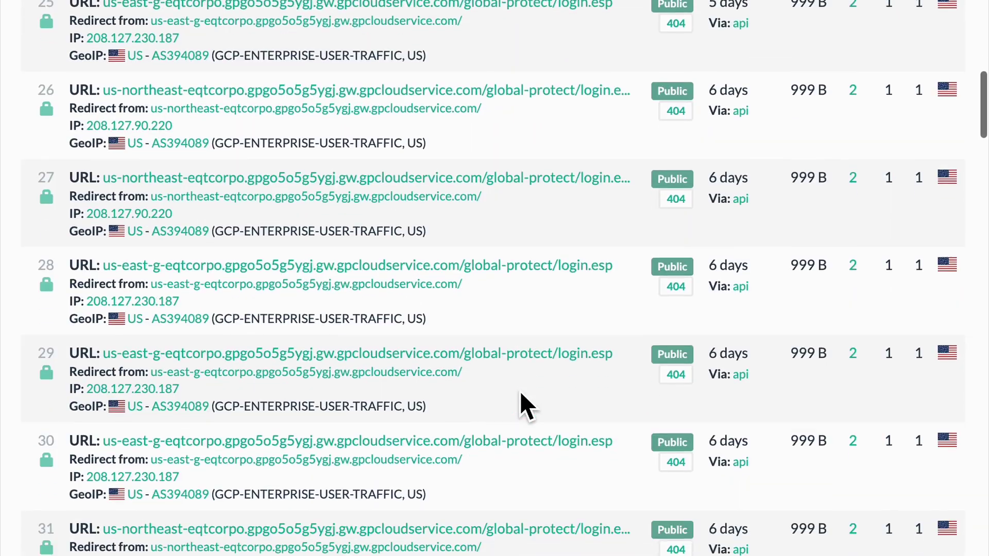
scroll(521, 399, up, 20)
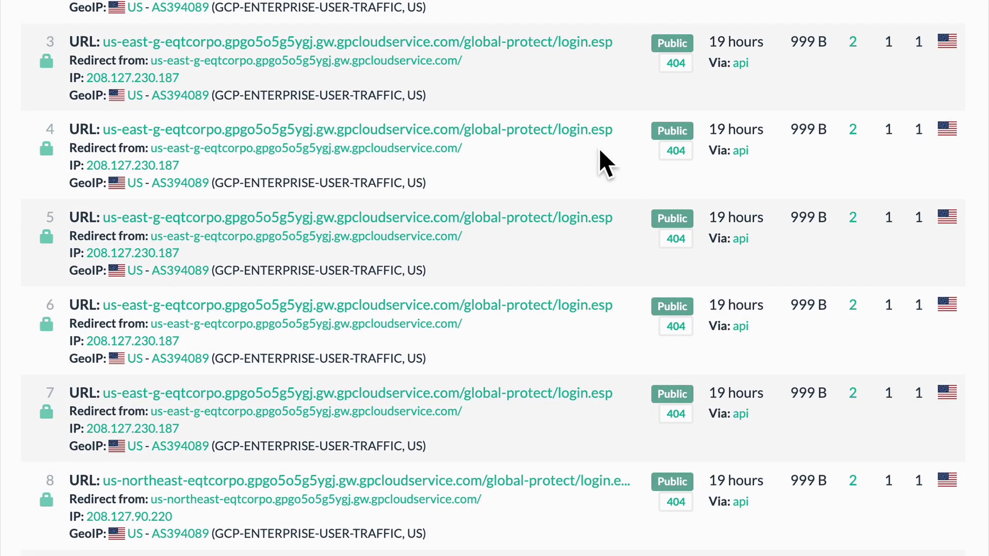
scroll(587, 135, up, 6)
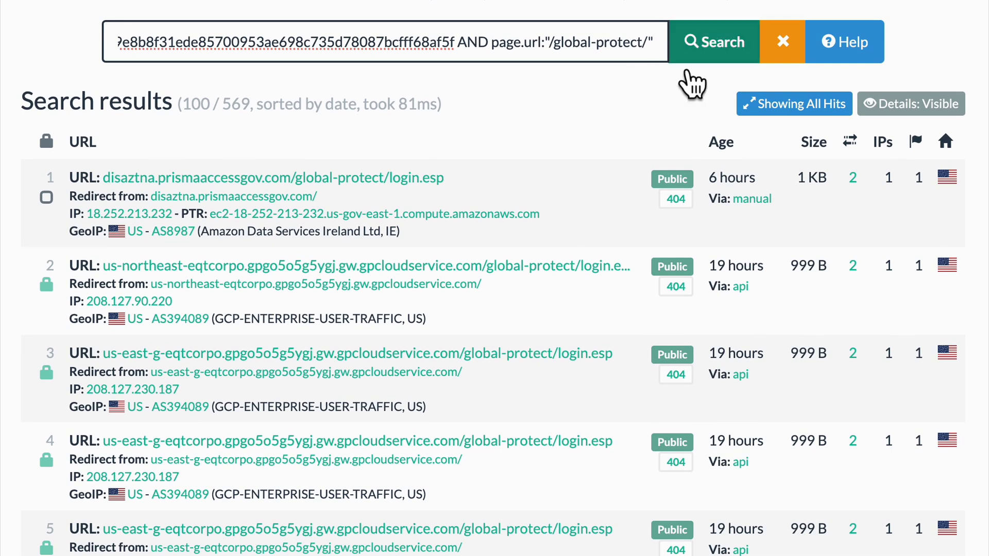
Step: Replace the URL filter with page.url:"login.esp", run the search and skim the matching scans
key(BackSpace)
key(BackSpace)
key(BackSpace)
key(BackSpace)
key(BackSpace)
key(BackSpace)
key(BackSpace)
key(BackSpace)
key(BackSpace)
key(BackSpace)
key(BackSpace)
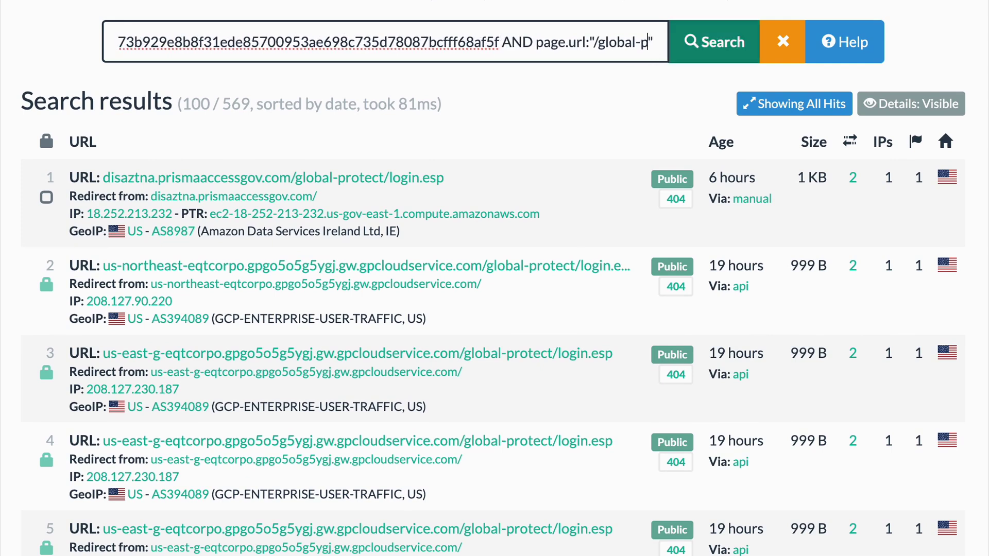
key(BackSpace)
key(BackSpace)
key(BackSpace)
key(BackSpace)
key(BackSpace)
text(login.esp")
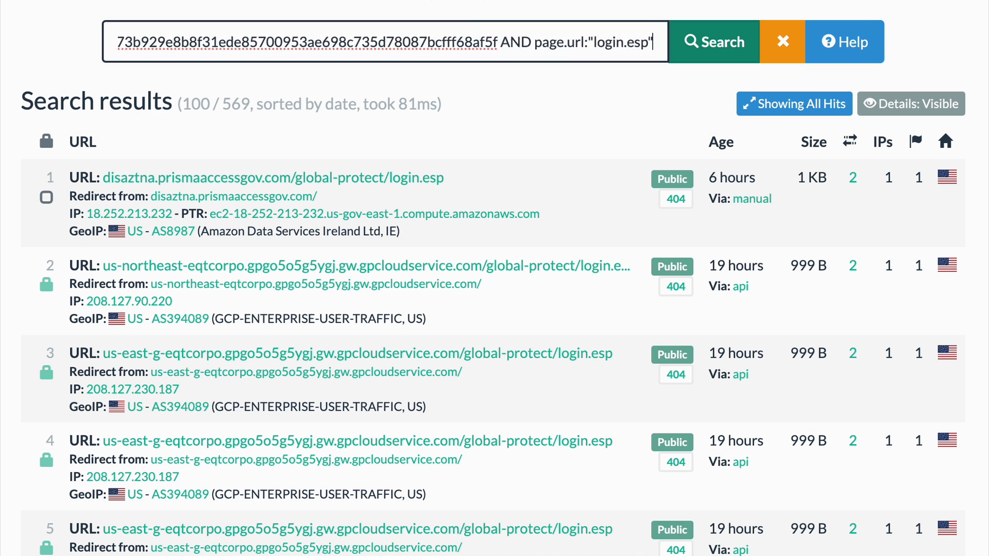
key(Return)
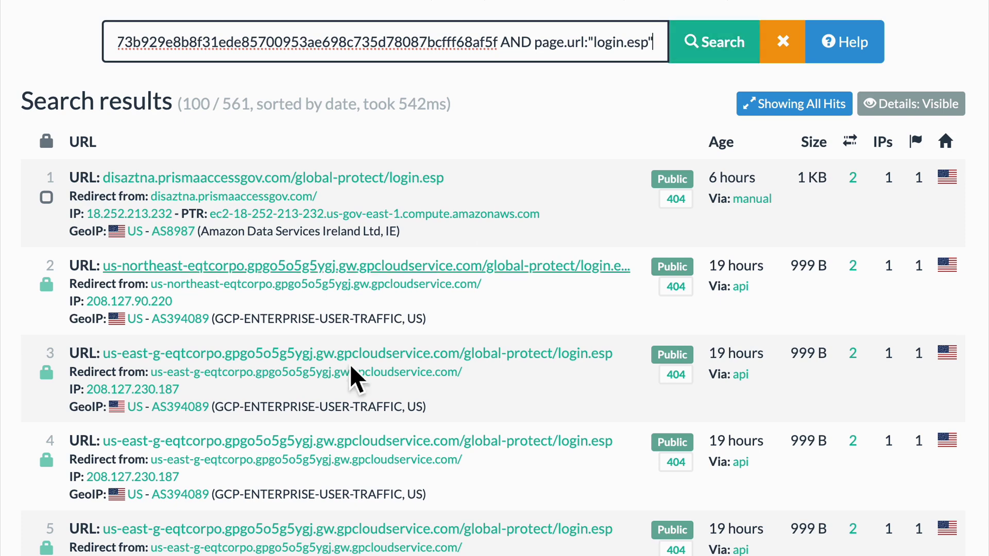
scroll(464, 459, down, 10)
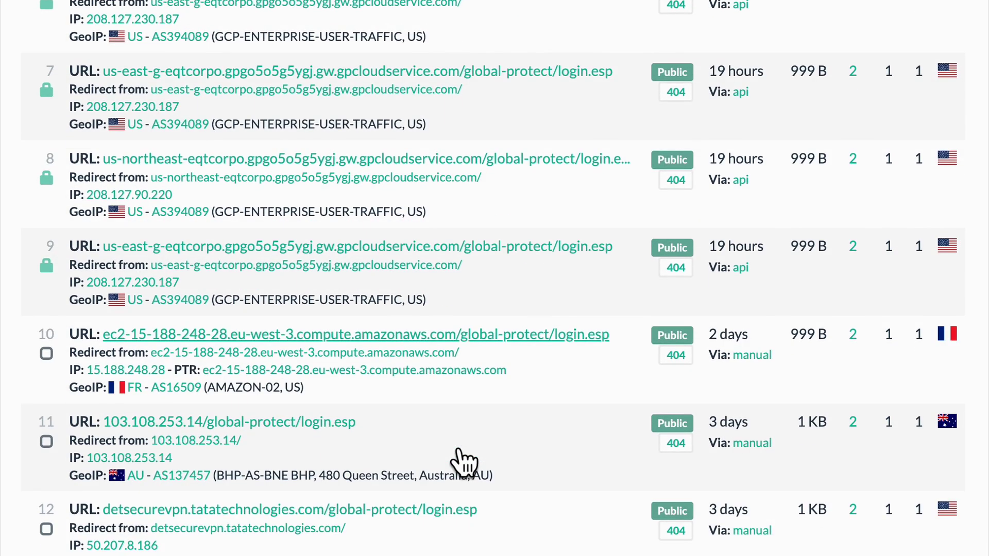
scroll(457, 451, up, 10)
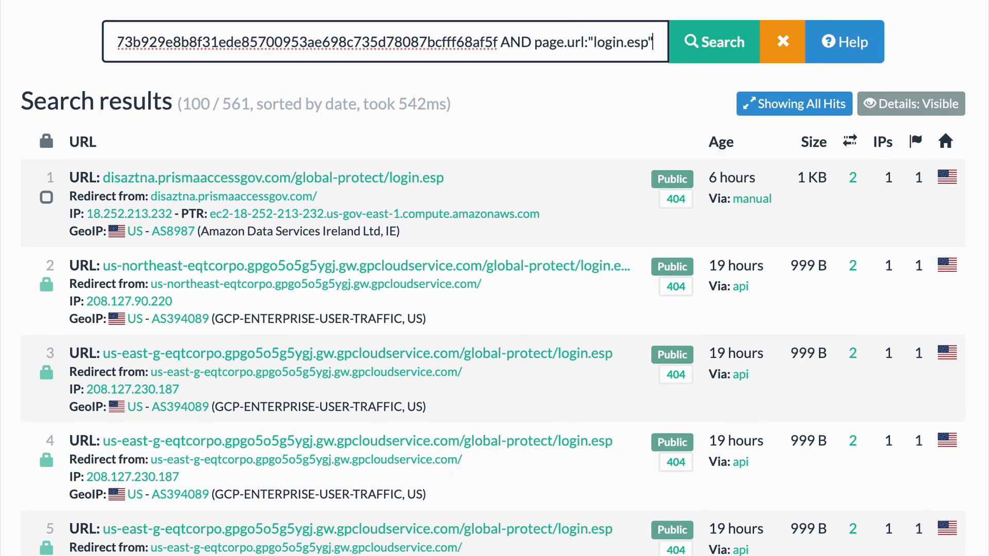
Step: Change the URL filter to (page.url:"login.esp" AND NOT page.url:"/global-protect/"), run the hash search and skim the matching scans
click(538, 52)
text(()
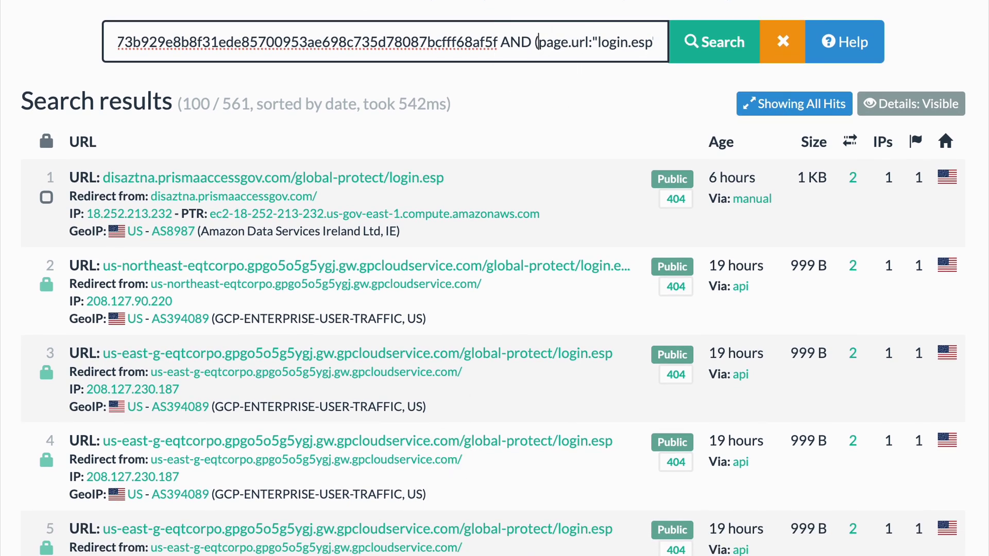
text())
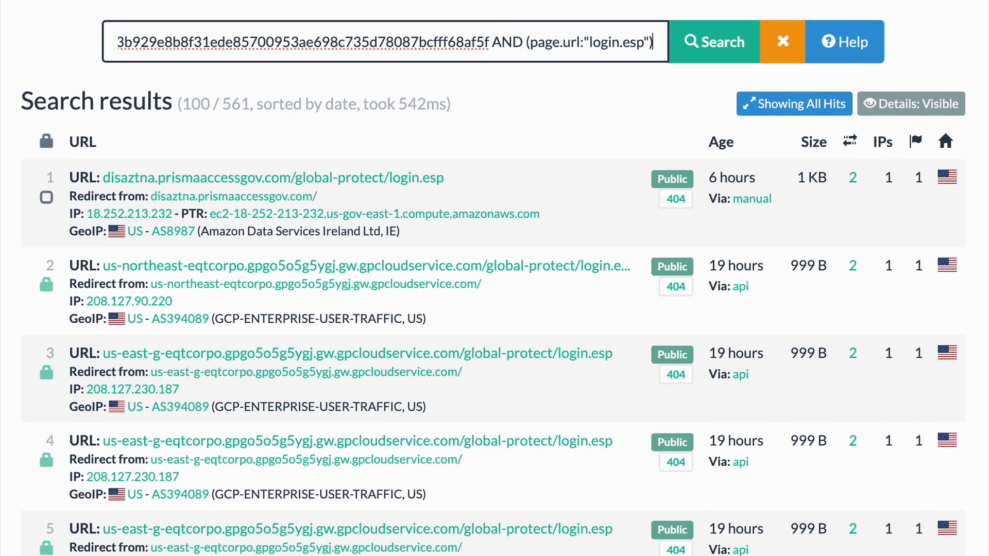
text( AN)
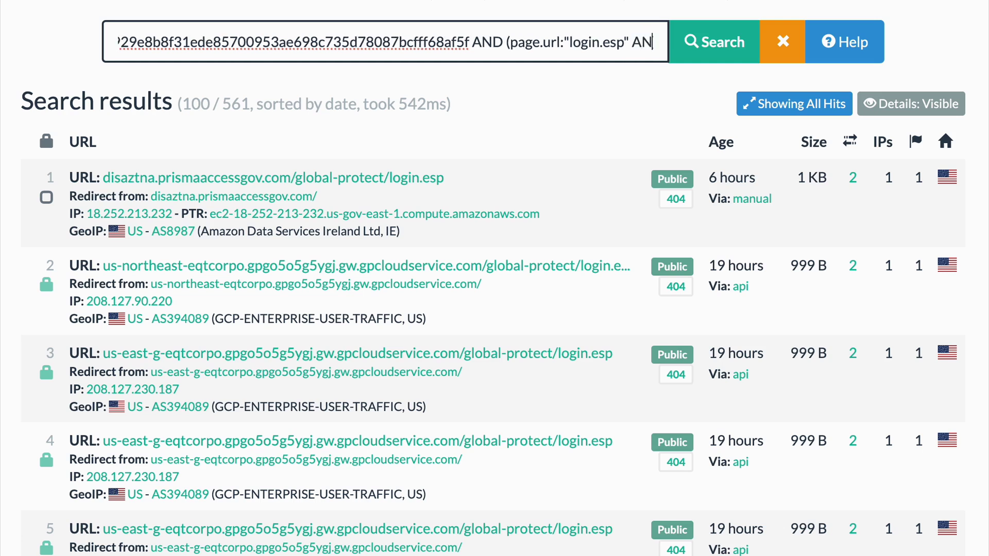
text(D NOT page.)
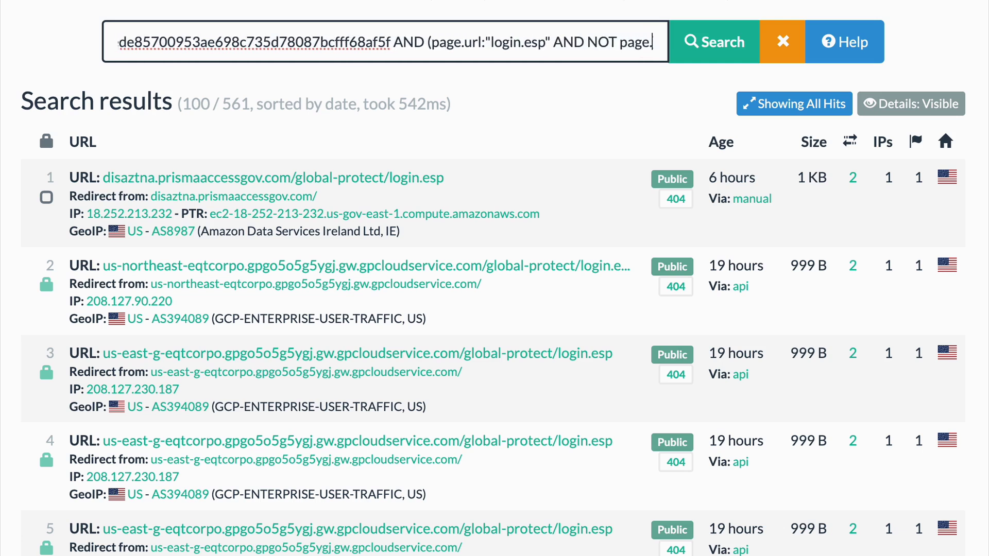
text(url:)
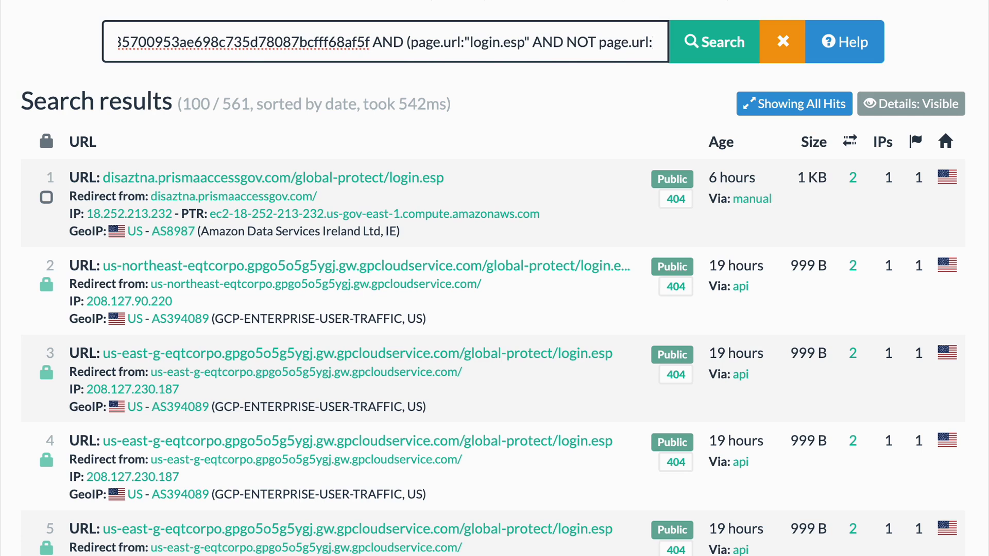
text("/)
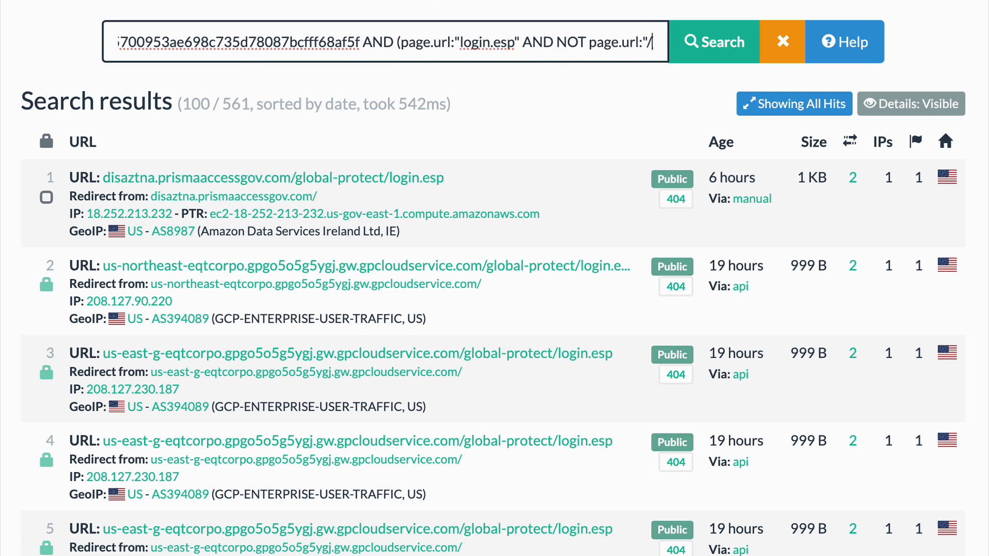
text(global)
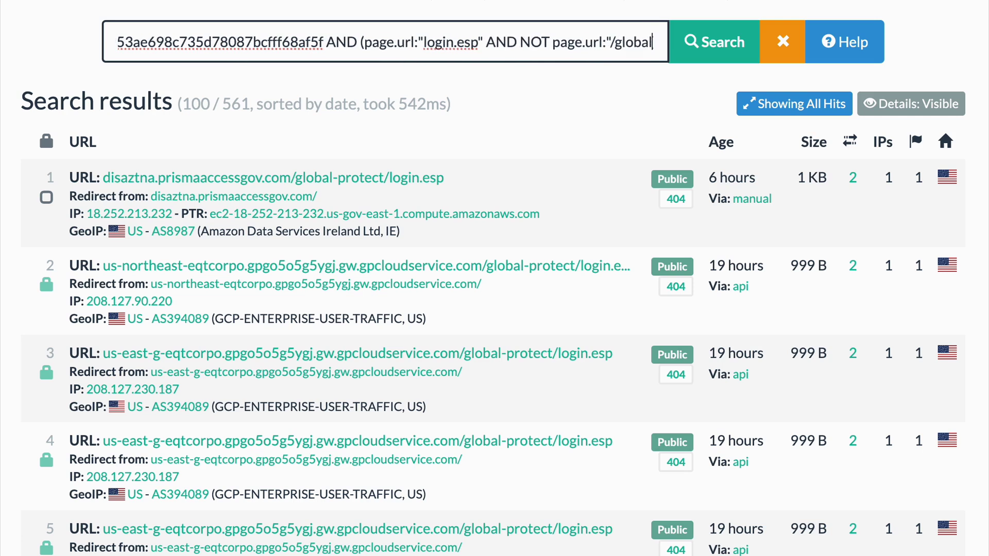
text(-pro)
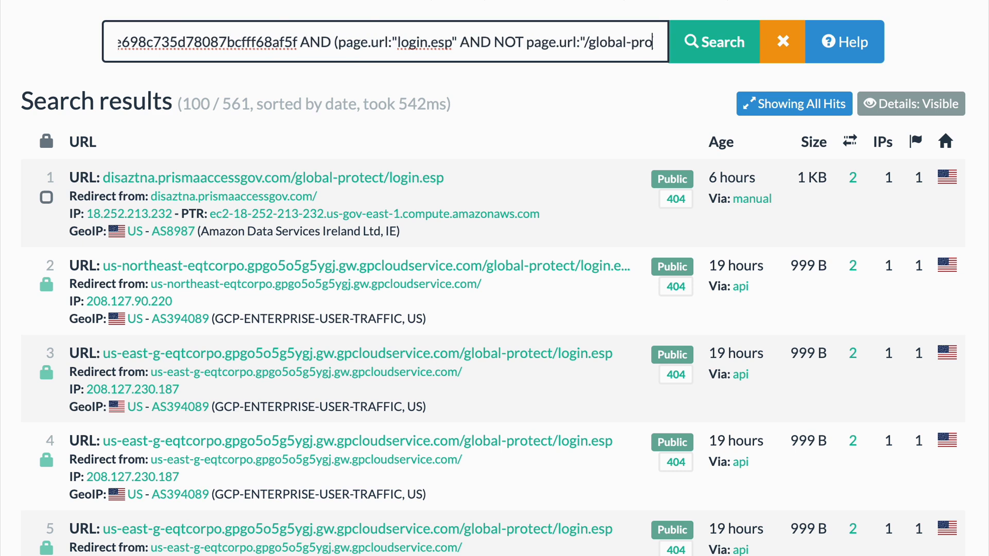
text(tect/)
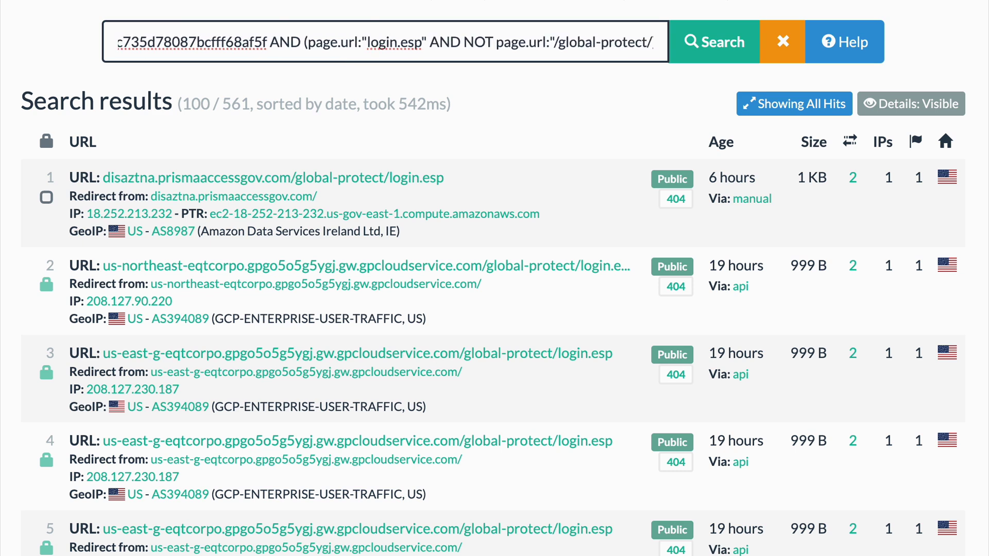
text("))
key(Return)
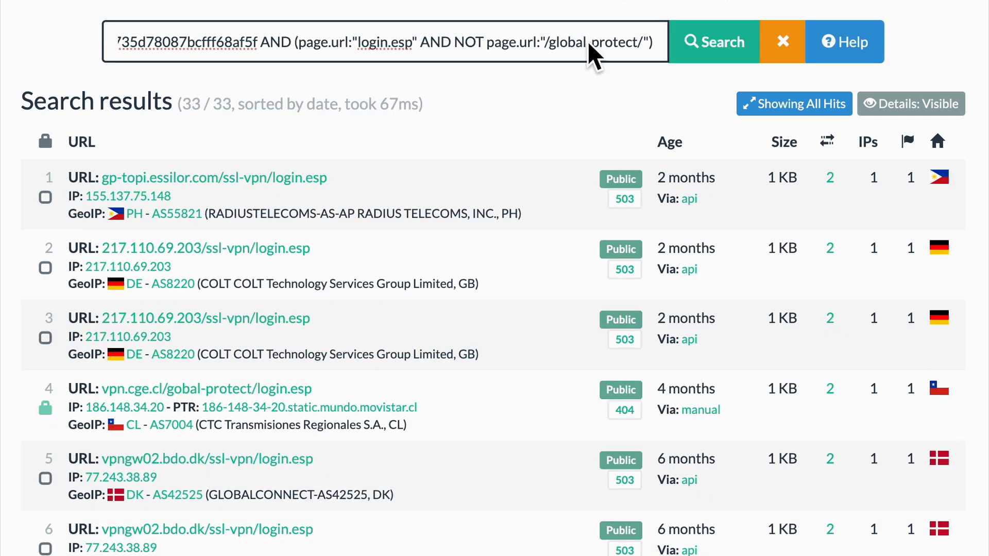
scroll(523, 285, down, 1)
scroll(522, 281, down, 4)
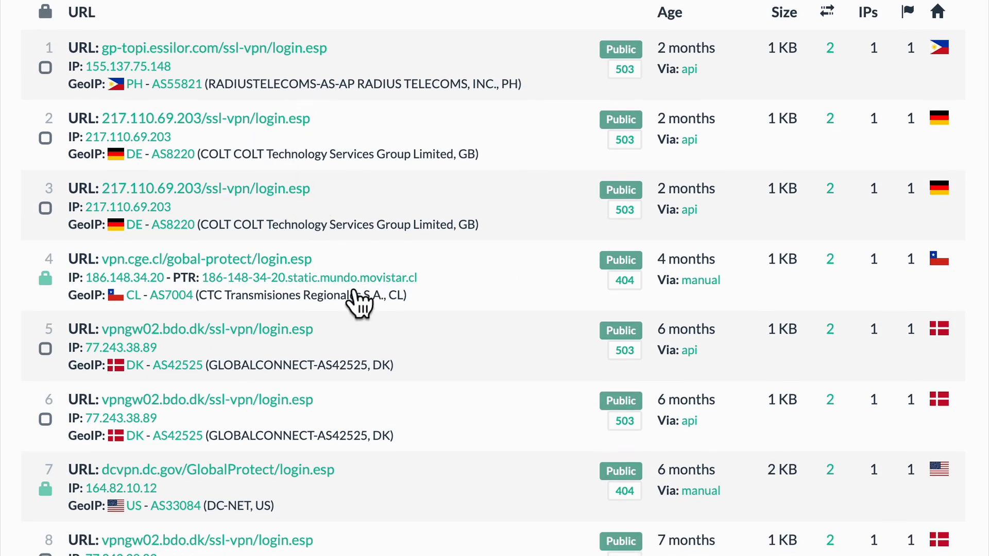
scroll(457, 458, down, 3)
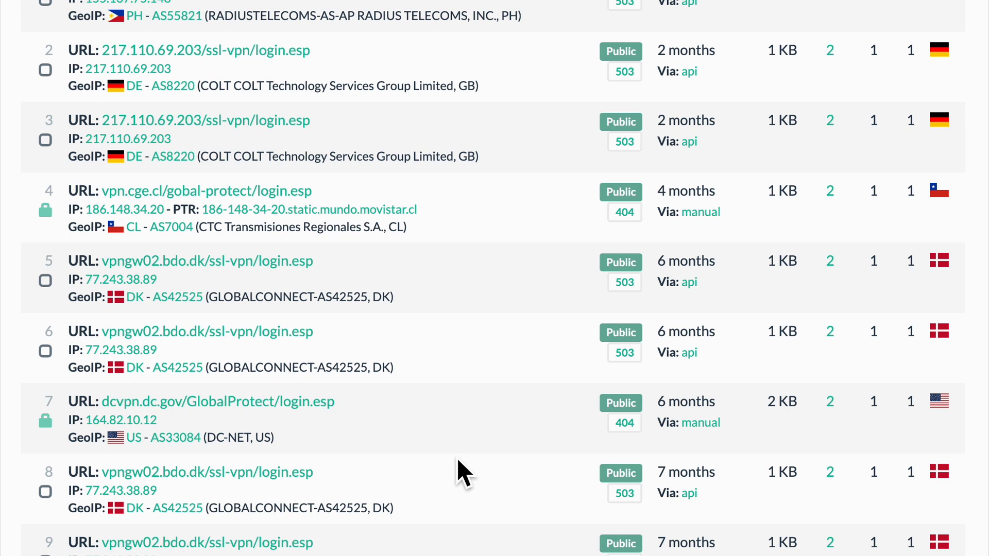
Step: Drop the hash condition, leaving only (page.url:"login.esp" AND NOT page.url:"/global-protect/"), and run the search
scroll(457, 458, up, 8)
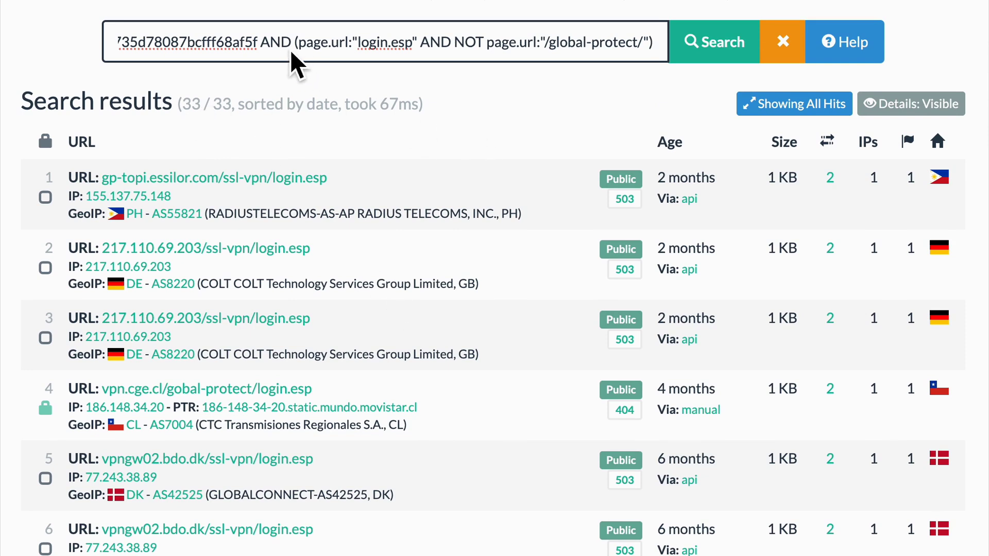
key(ctrl+a)
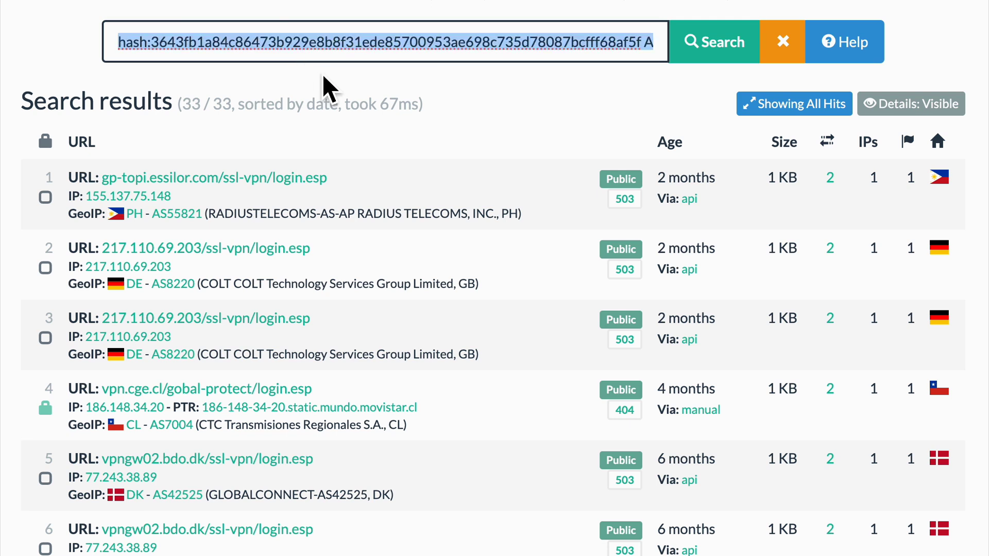
text((page.url:"login.esp" AND NOT page.url:"/global-protect/"))
key(BackSpace)
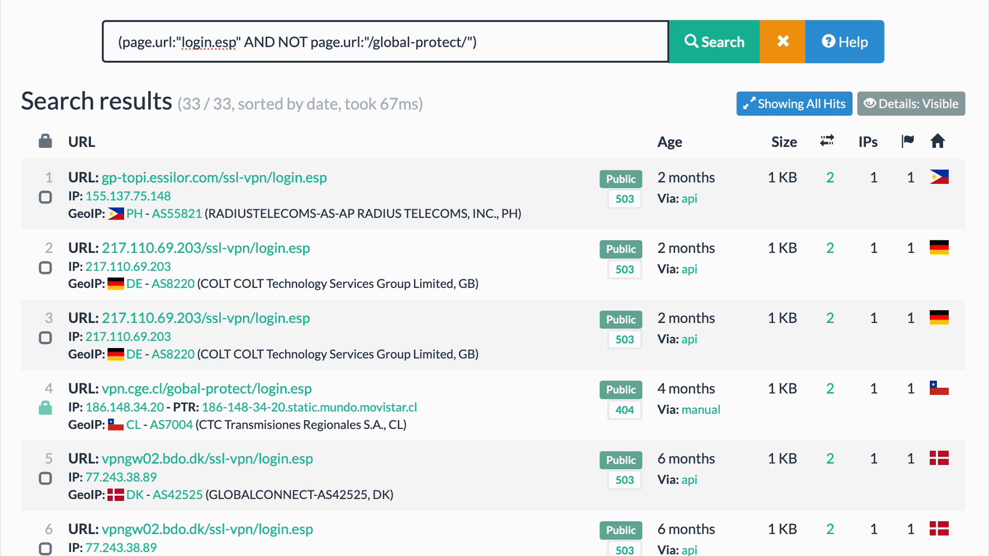
key(Return)
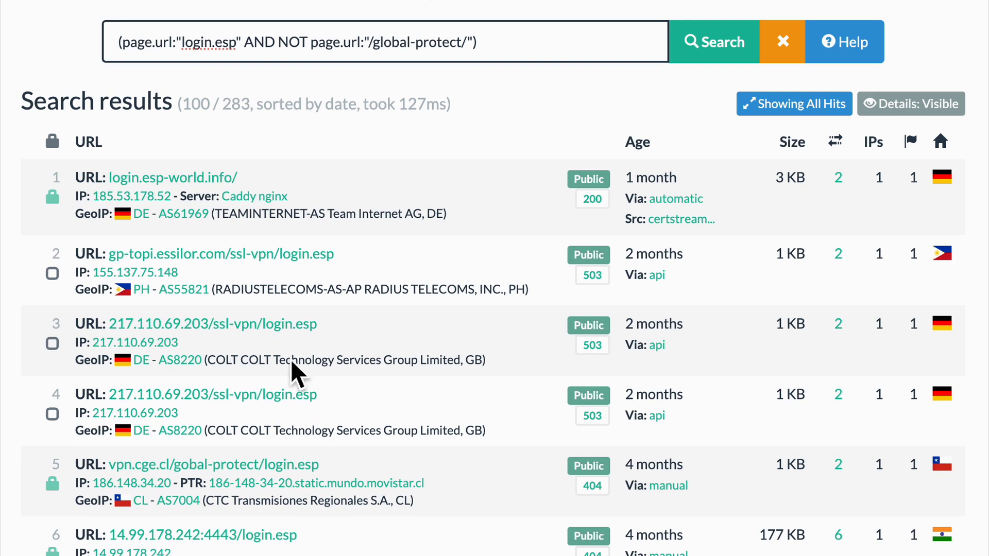
Step: Skim the login.esp results, open the login.esp-world.info scan and expand the details of its favicon.ico transaction
scroll(325, 408, down, 8)
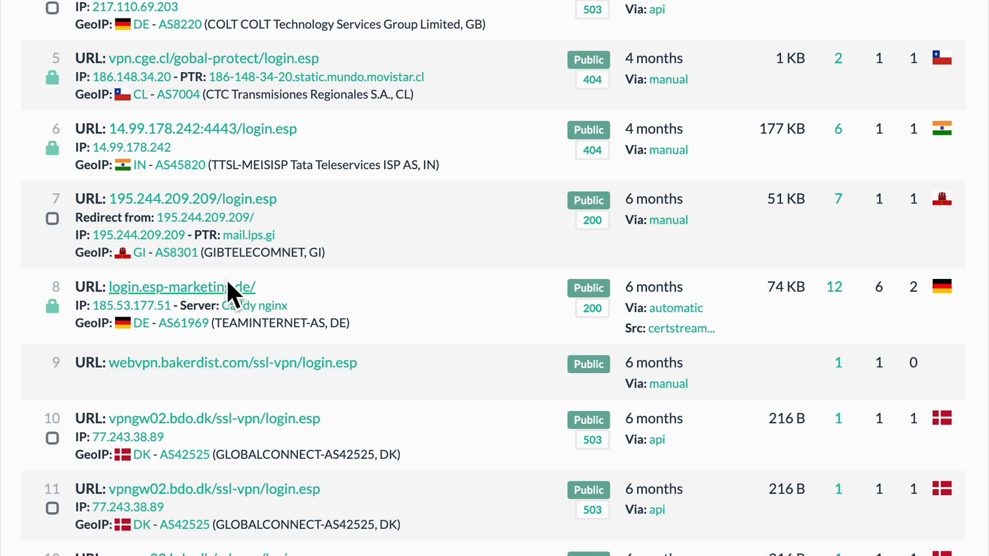
scroll(401, 418, down, 5)
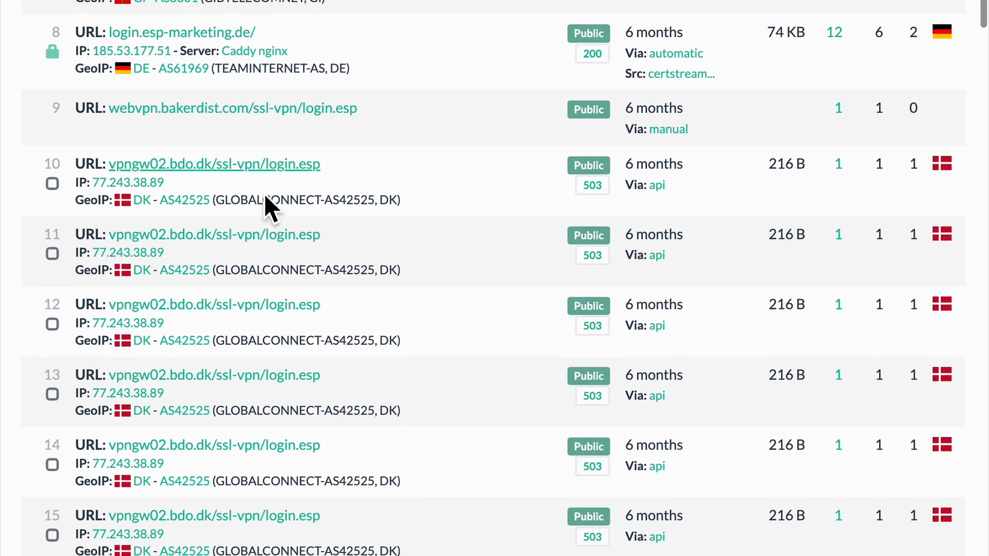
scroll(362, 474, down, 5)
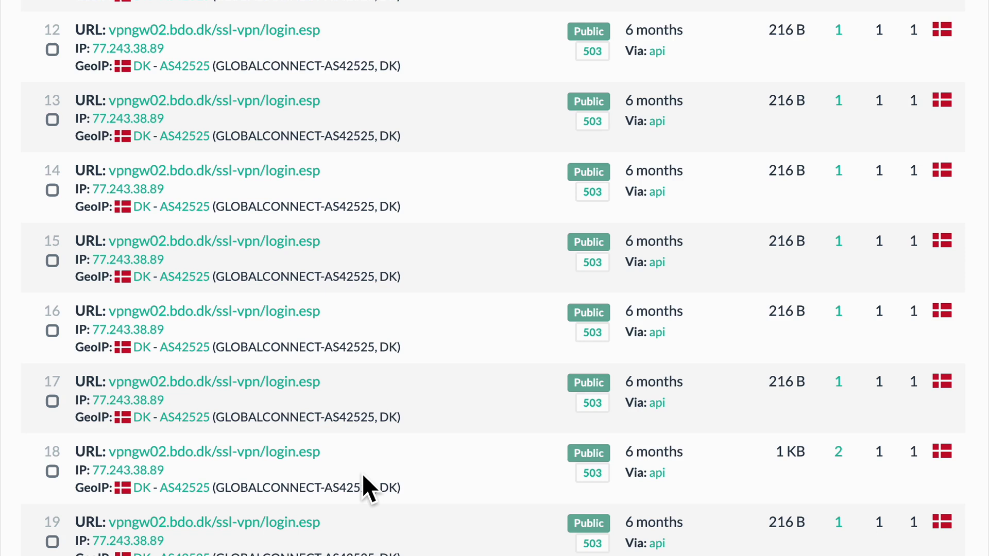
scroll(363, 474, up, 18)
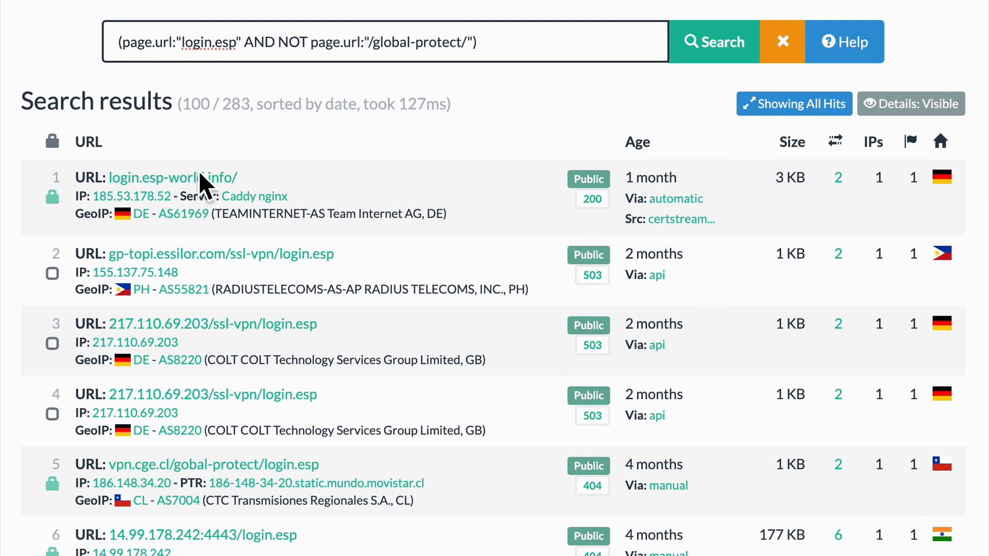
click(187, 183)
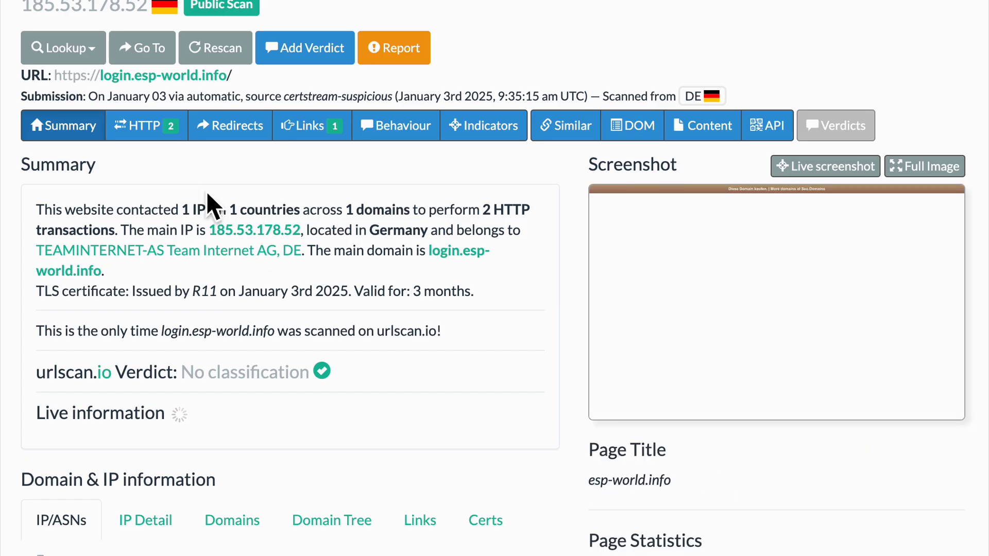
click(161, 133)
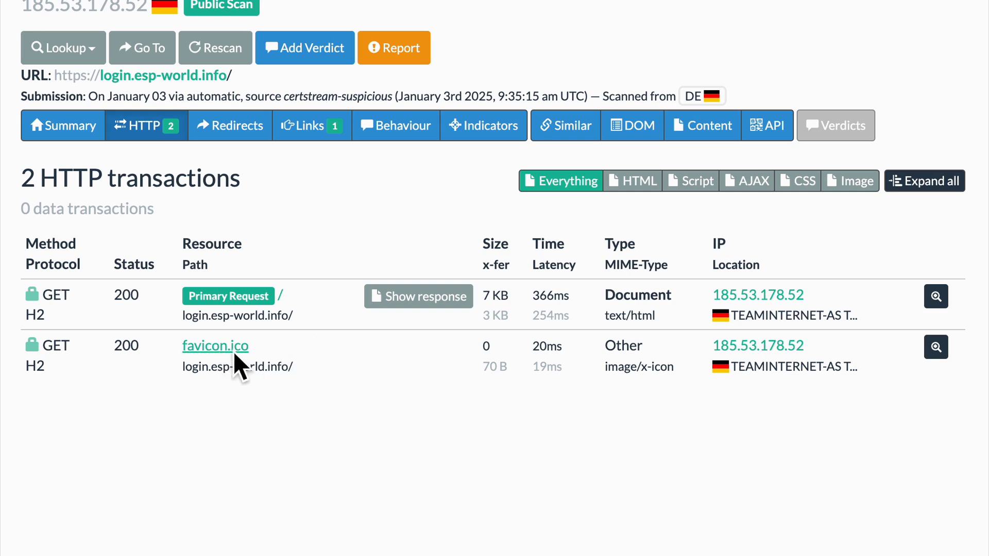
click(937, 347)
scroll(623, 470, down, 2)
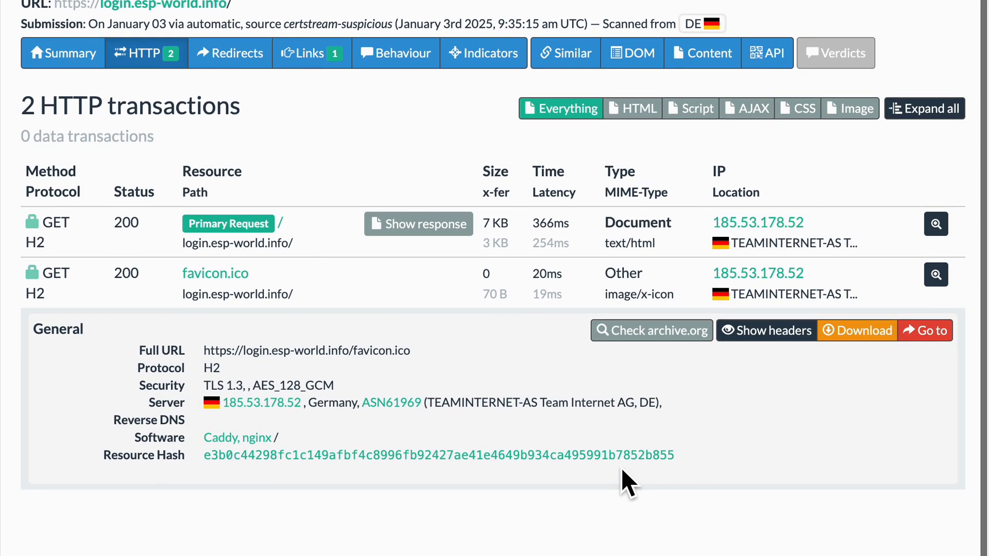
Step: Pivot on the favicon.ico resource hash, skim the matching scans and open the sambertintelligence.com scan
drag(254, 358, 428, 367)
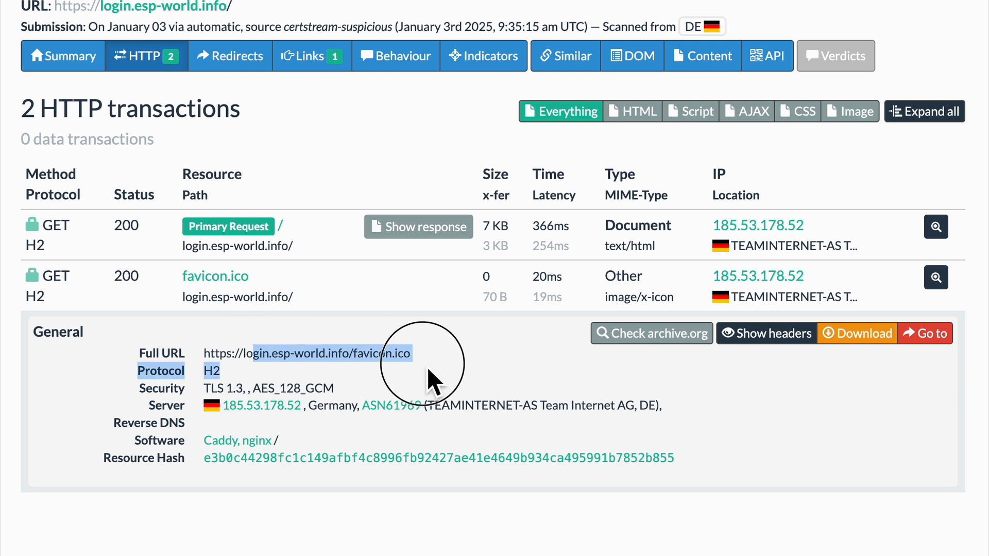
click(489, 360)
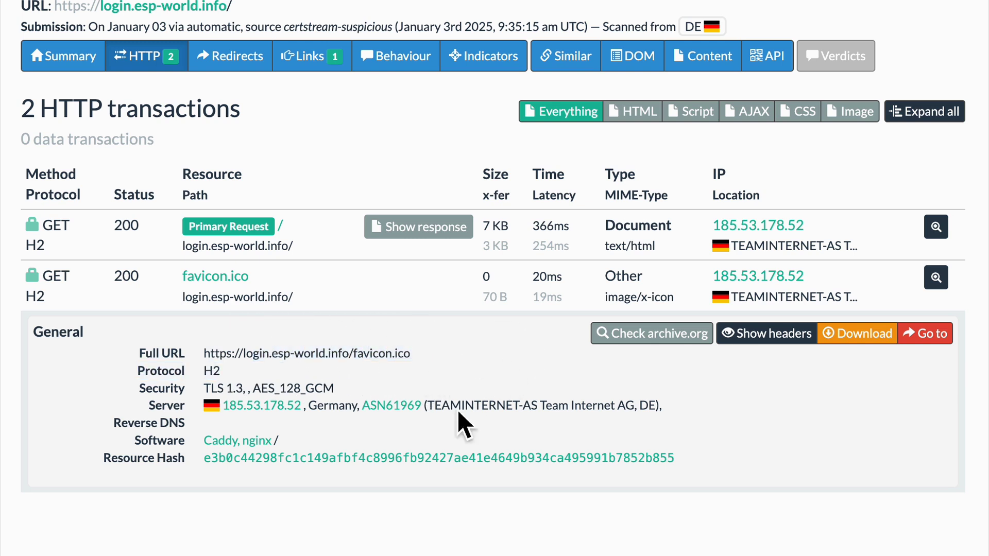
click(410, 458)
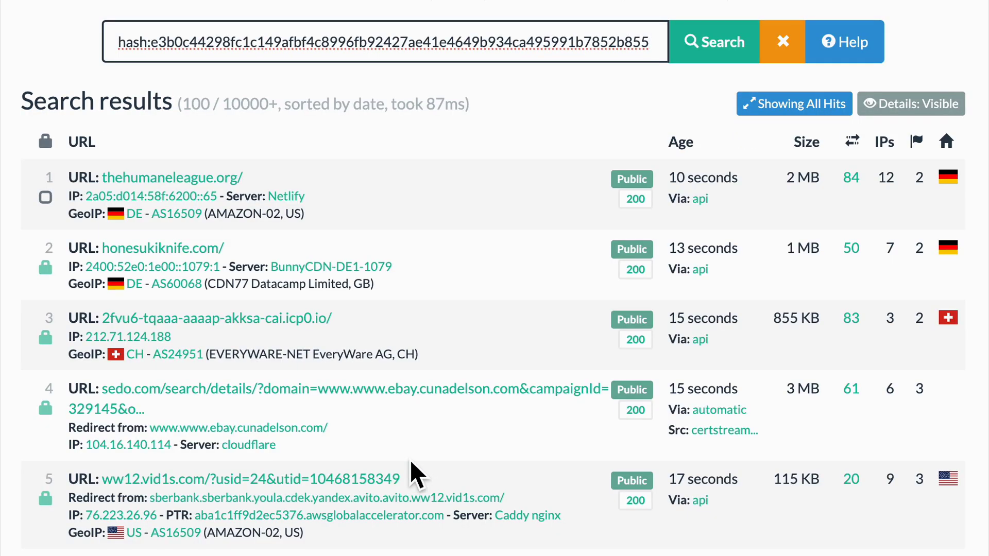
scroll(411, 462, down, 10)
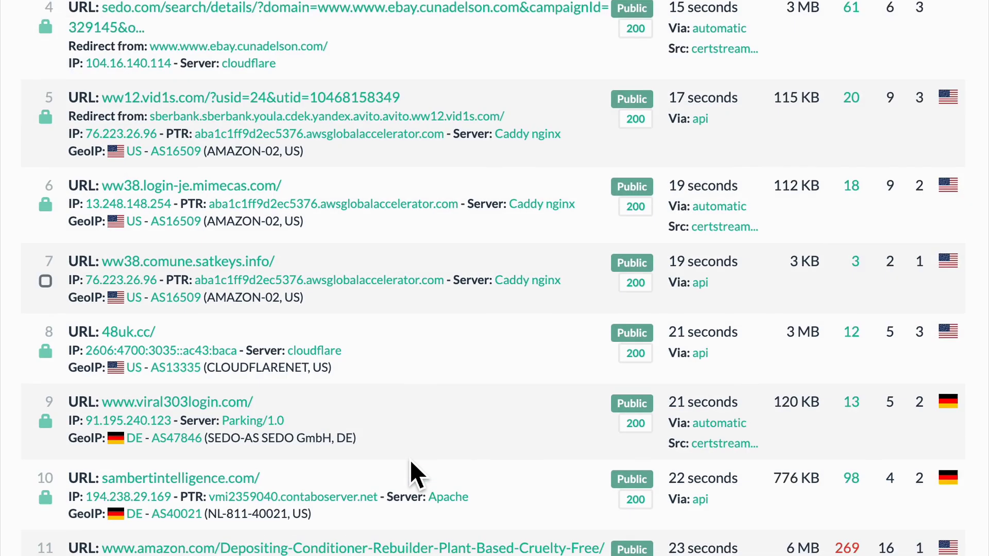
click(235, 250)
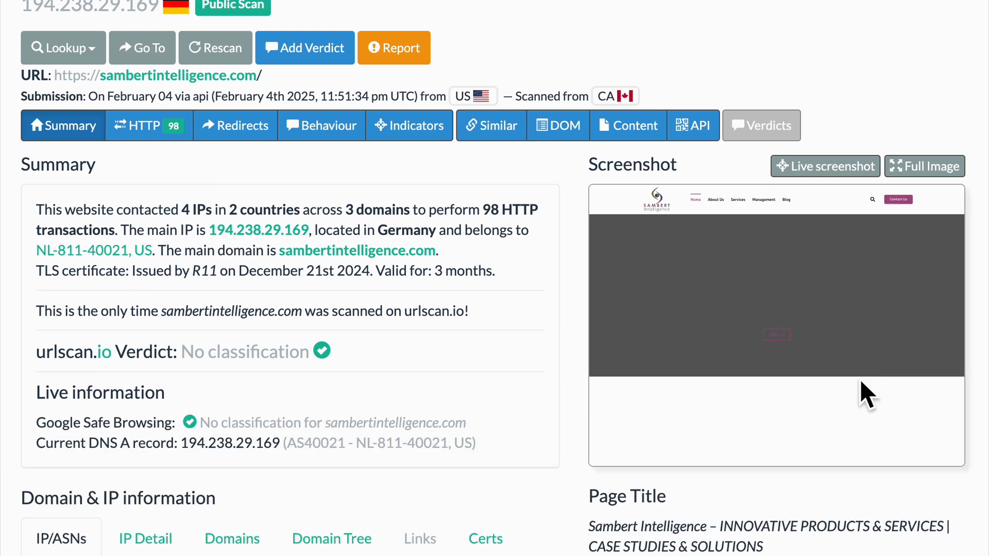
Step: Return to the earlier search combining the 3643fb1a… resource hash with page.url:"login.esp"
key(alt+Left)
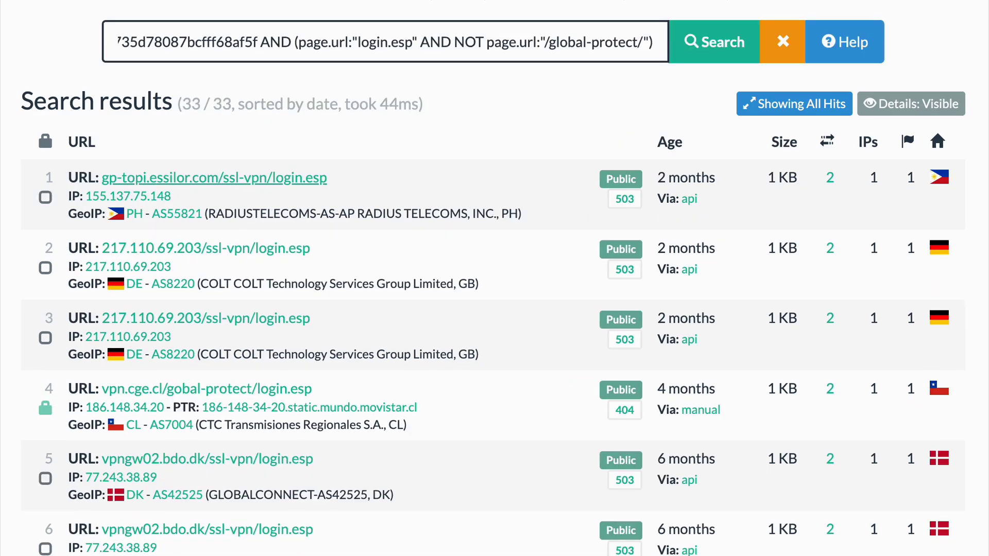
key(Return)
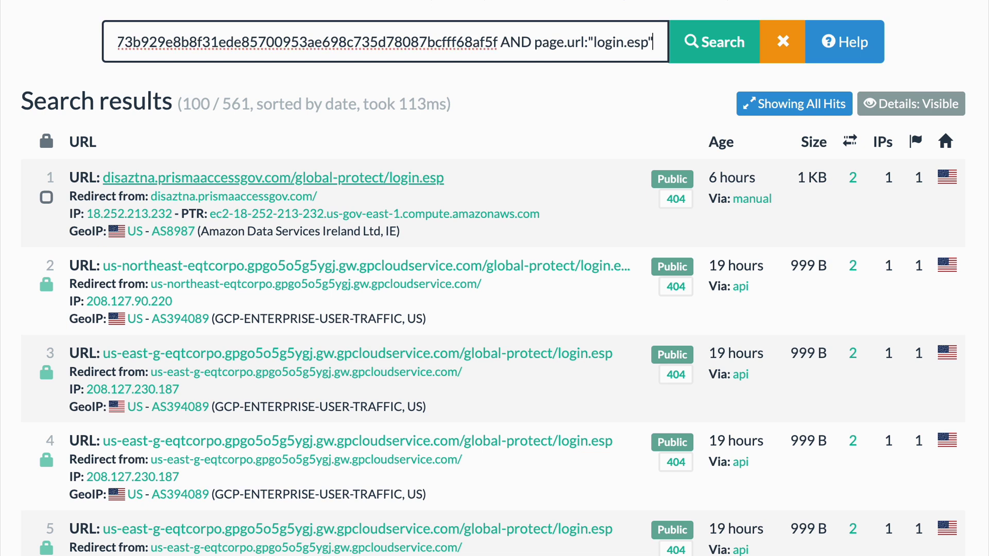
click(712, 49)
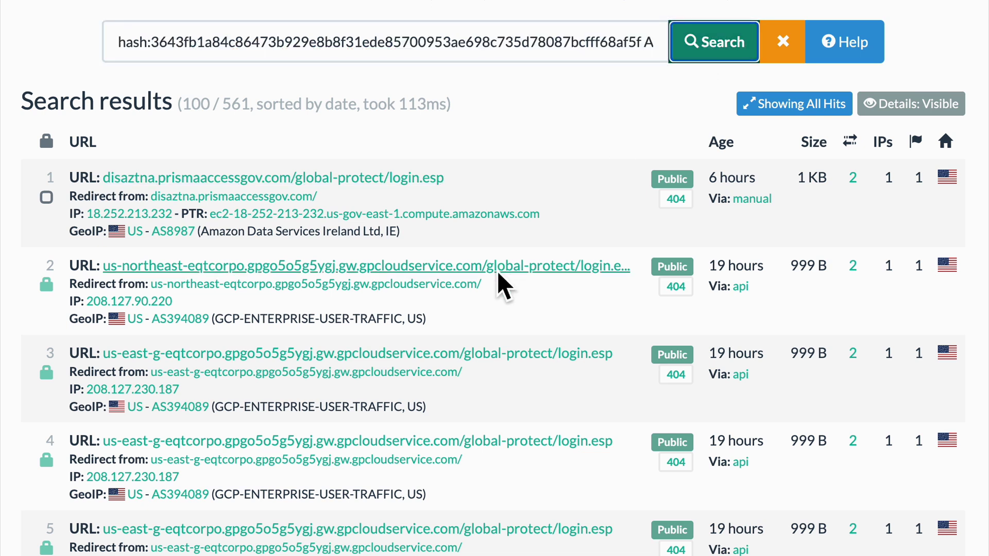
Step: Expand the favicon.ico transaction in the disaztna.prismaaccessgov.com scan and search for scans sharing its resource hash
click(371, 183)
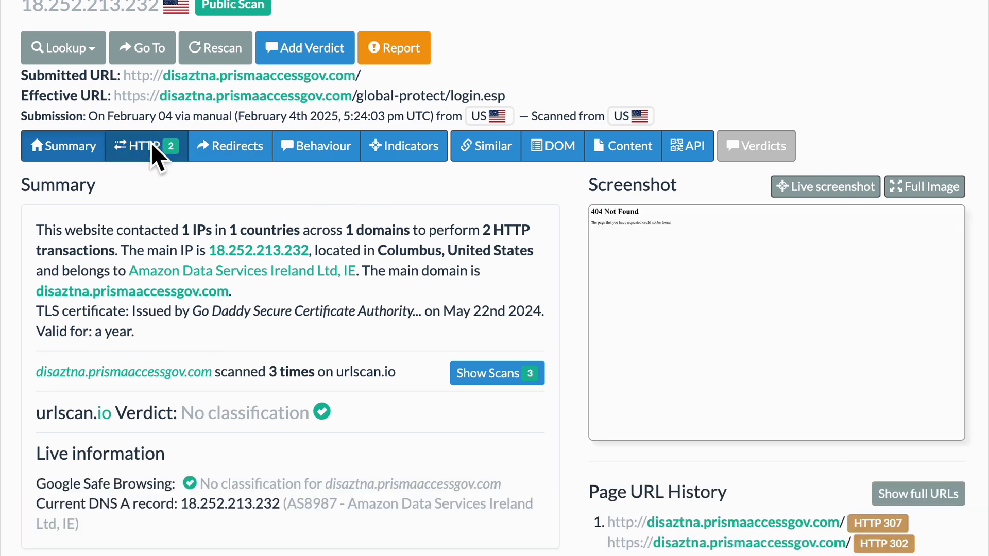
click(151, 144)
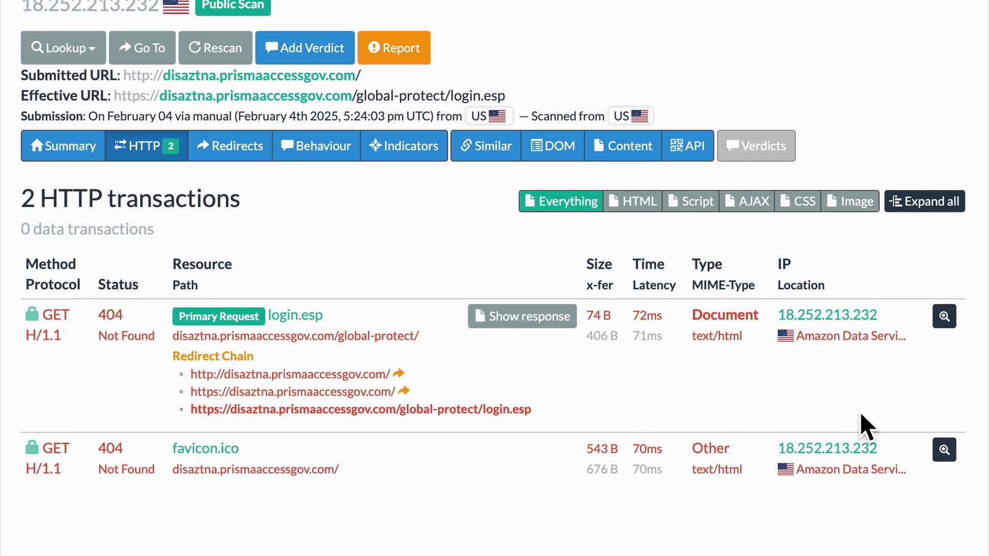
click(945, 450)
scroll(480, 470, down, 3)
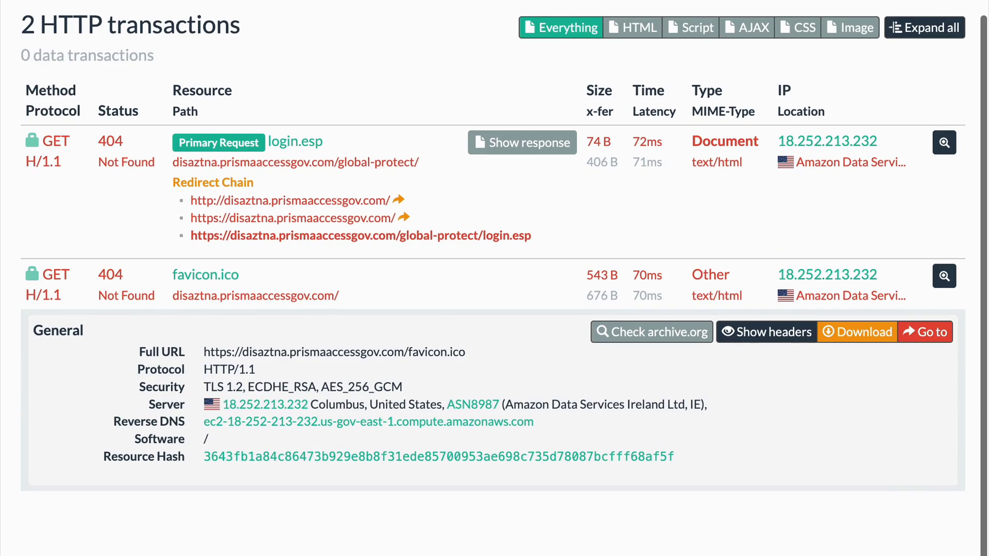
click(477, 462)
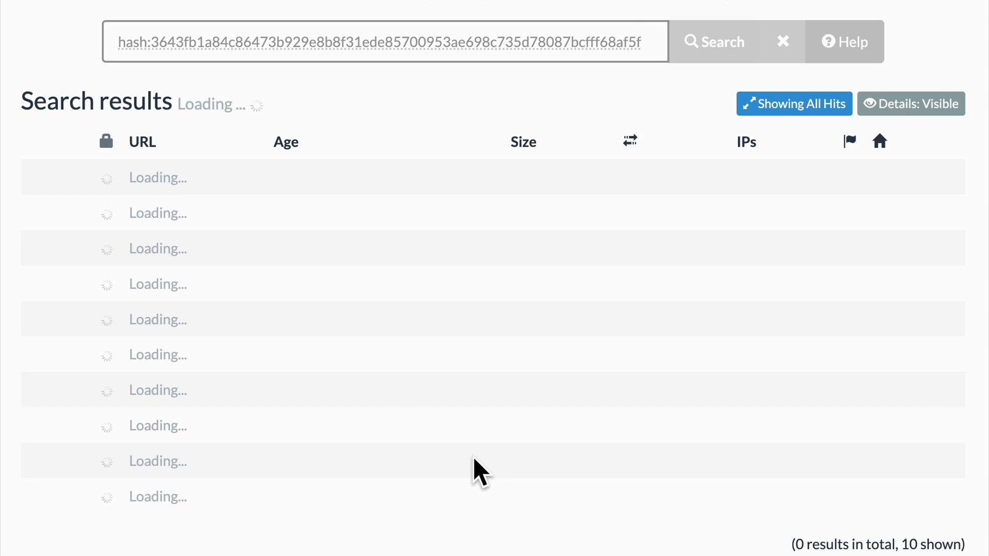
Step: Skim the scans sharing the 3643fb1a… resource hash and open the 94.206.102.4/icebb/ scan
scroll(473, 456, down, 7)
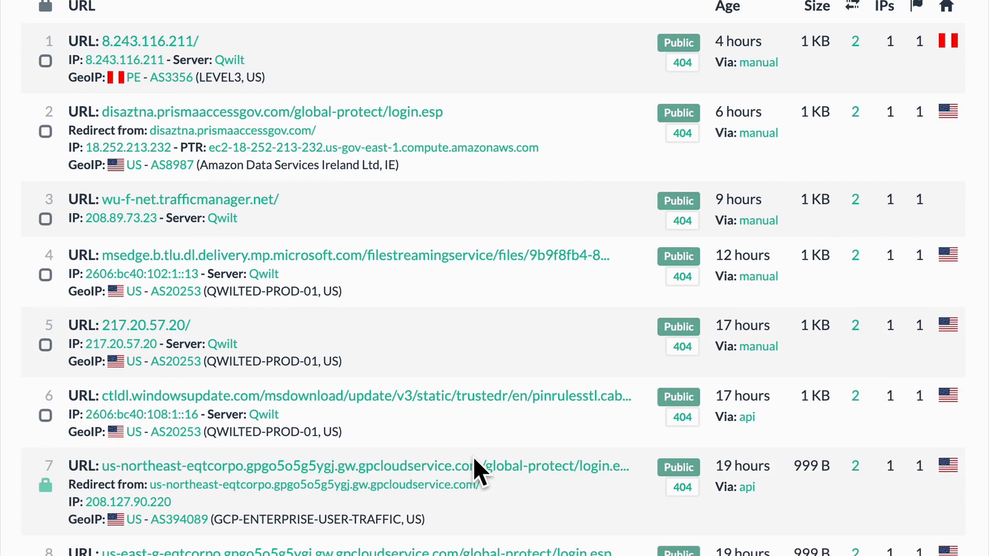
scroll(473, 456, down, 2)
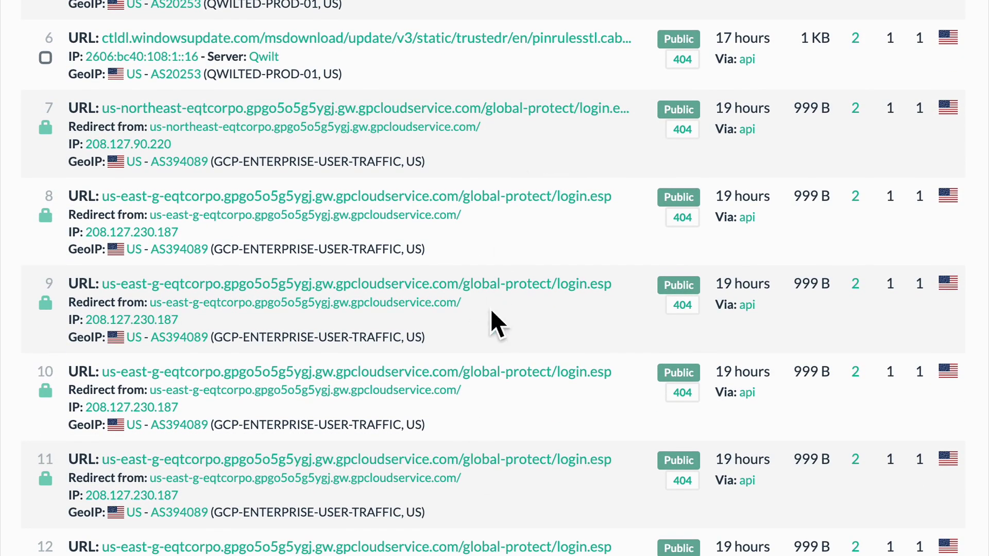
scroll(494, 467, down, 7)
scroll(495, 466, down, 4)
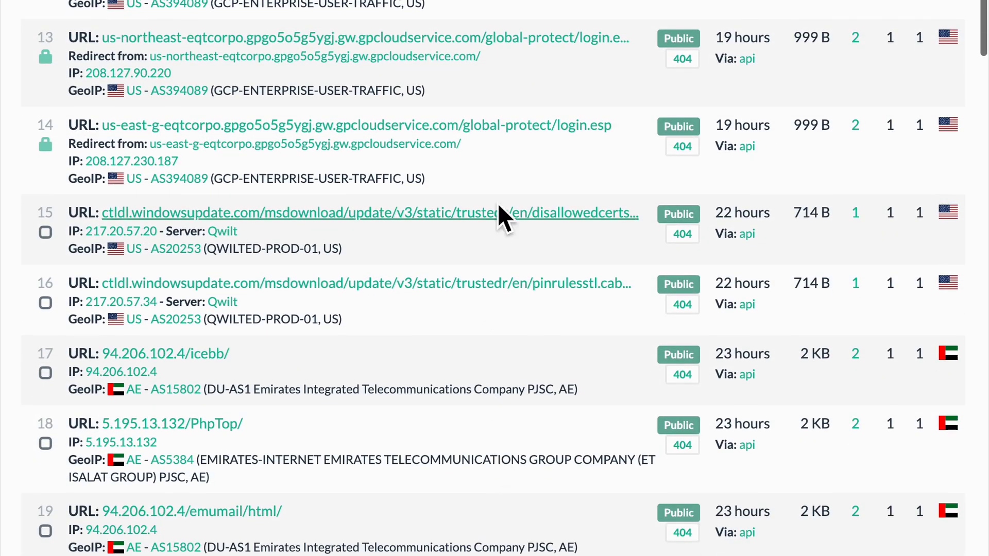
scroll(487, 395, down, 3)
scroll(487, 396, down, 2)
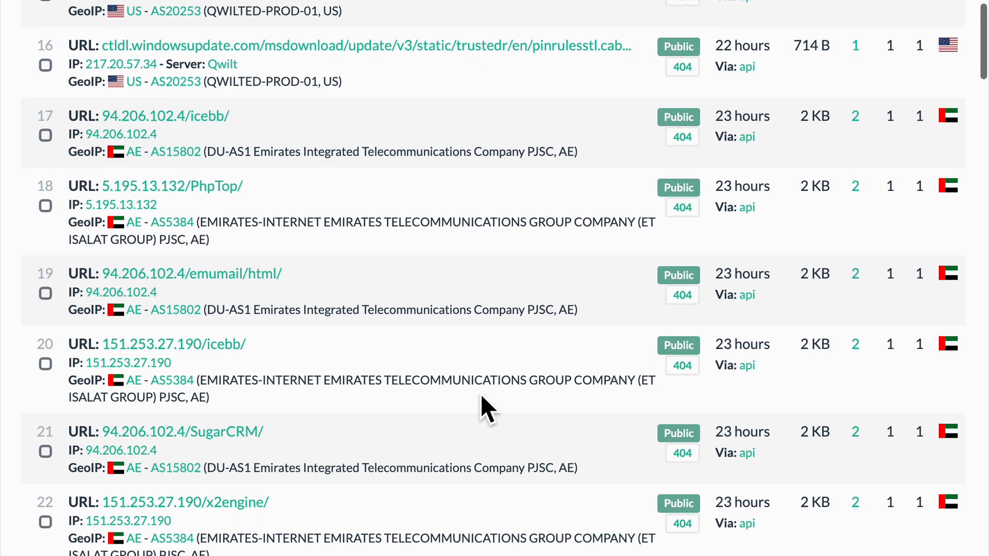
click(206, 126)
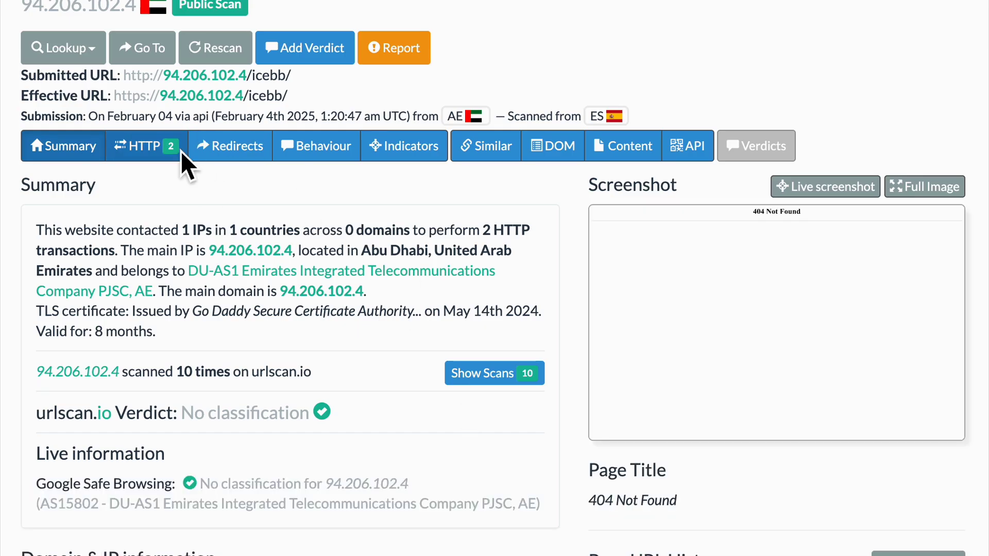
Step: Check the HTTP transactions of the 94.206.102.4/icebb/ scan and review its summary
click(181, 150)
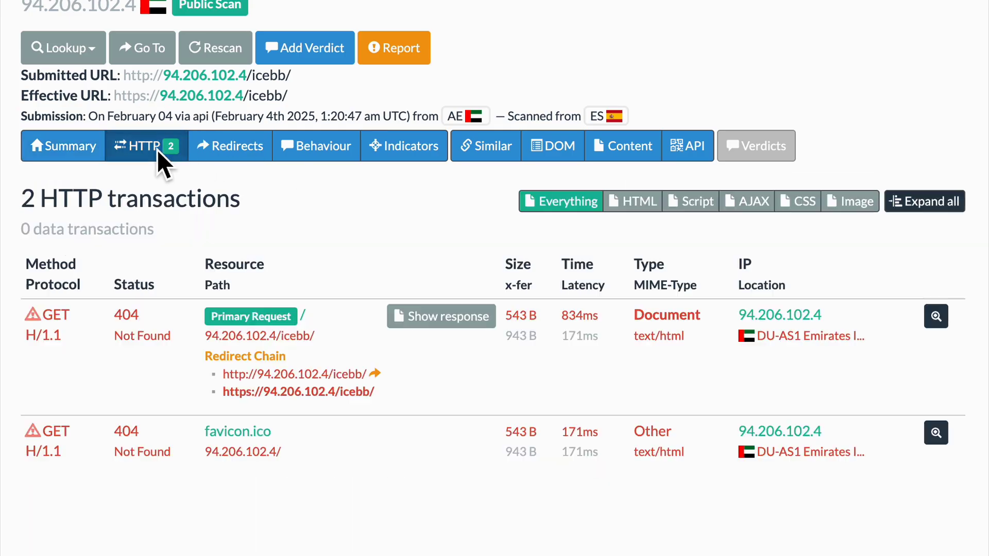
click(79, 150)
scroll(426, 358, down, 6)
scroll(426, 358, up, 4)
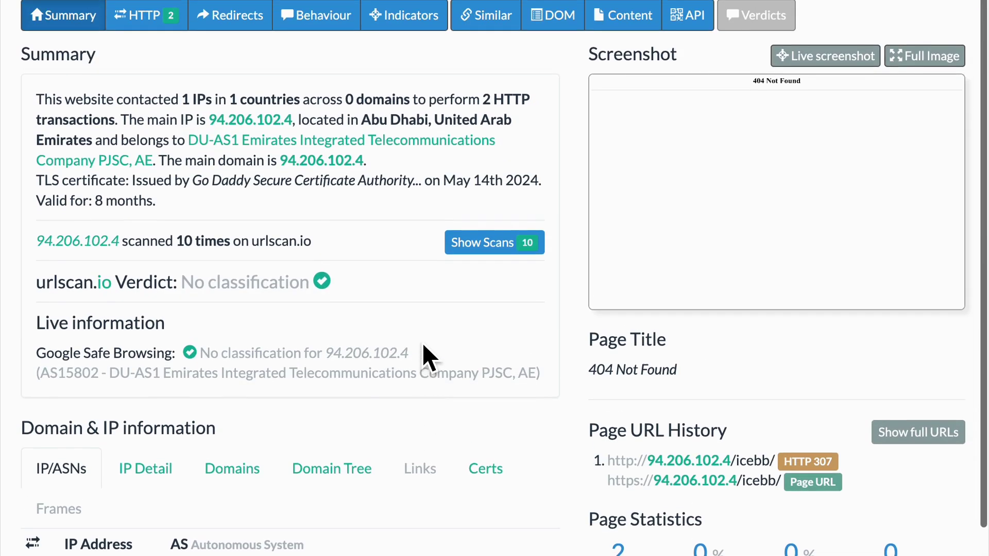
scroll(423, 346, up, 2)
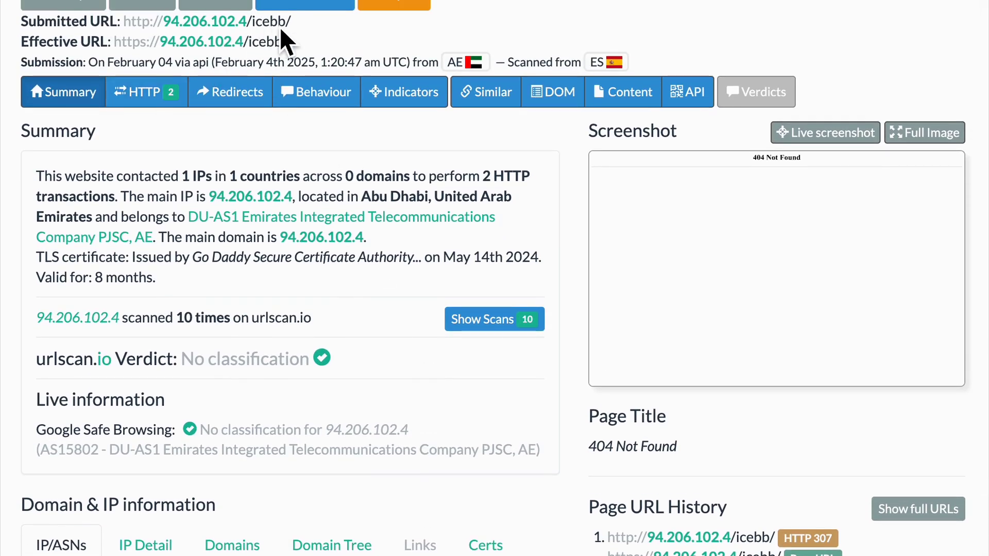
Step: Return to the results combining the 3643fb1a… hash with page.url:"login.esp" and skim them
key(alt+Left)
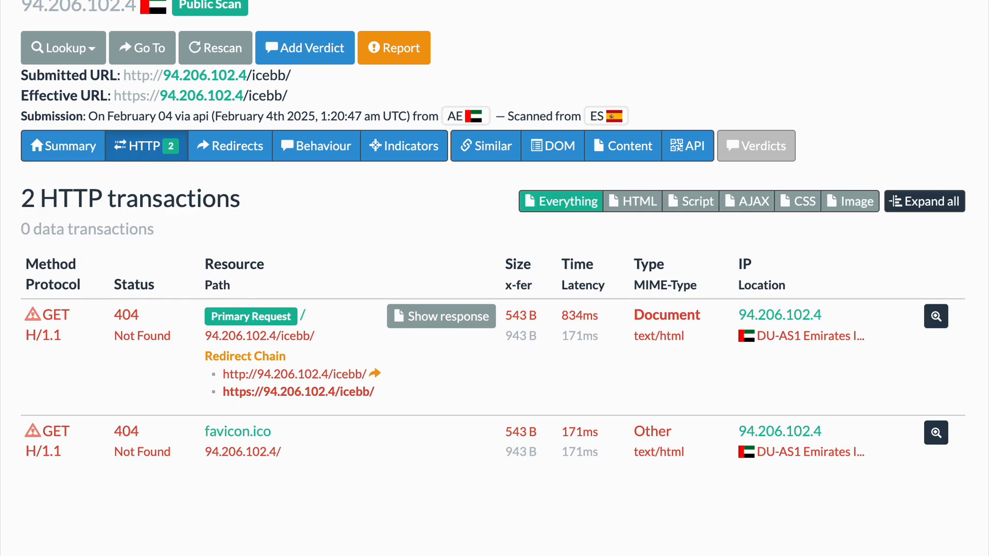
key(alt+Right)
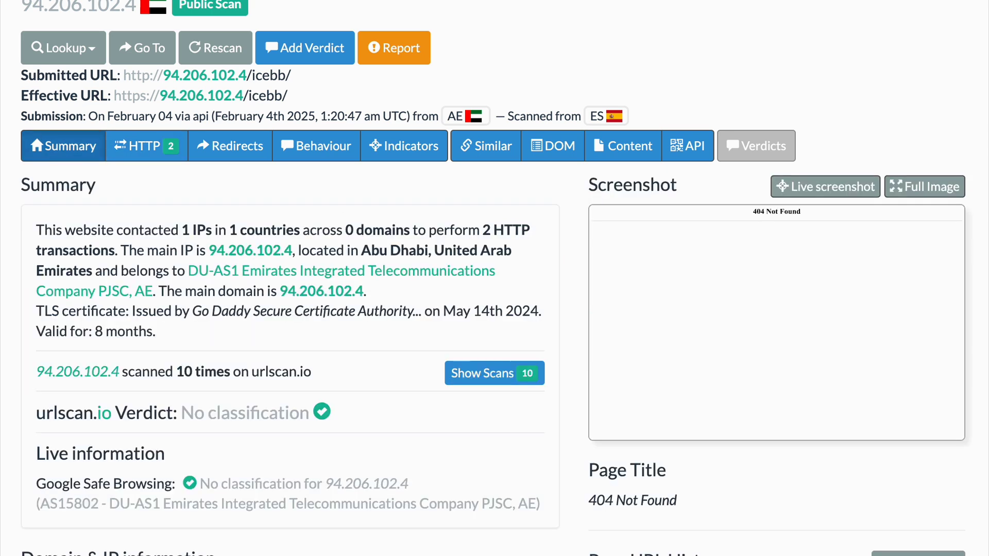
key(alt+Left)
scroll(471, 363, down, 10)
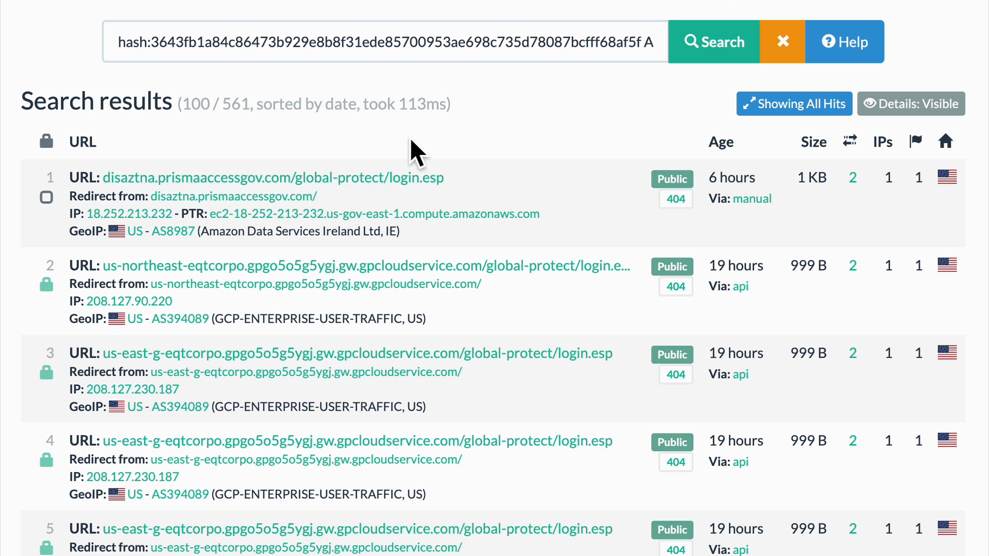
scroll(393, 304, down, 5)
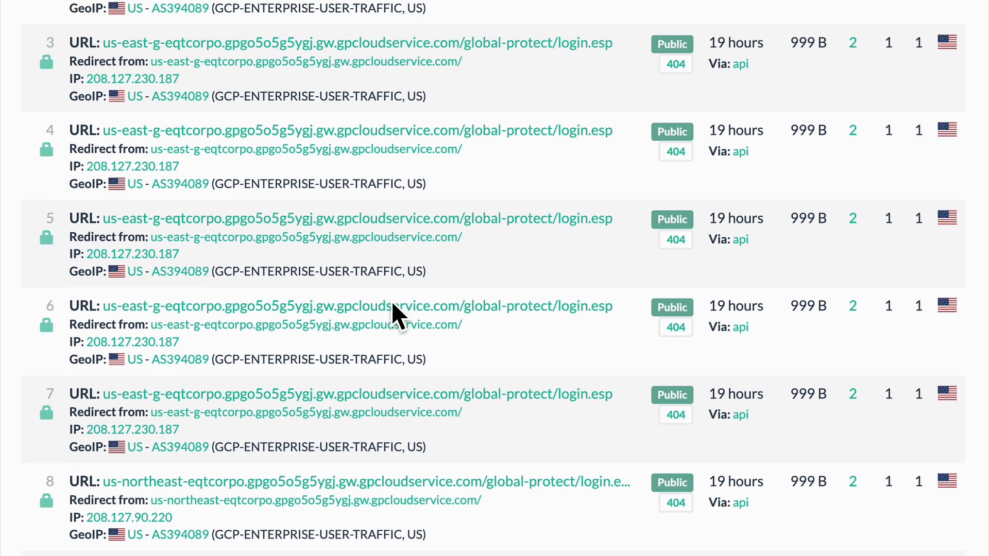
Step: Inspect the HTTP transactions of a us-east-g-eqtcorpo global-protect/login.esp scan and return to the results
click(233, 204)
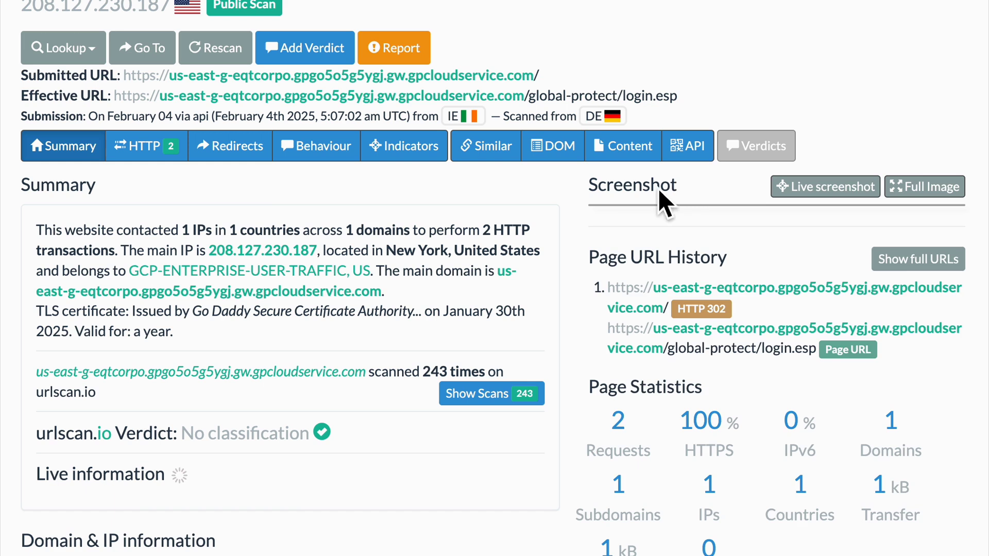
click(149, 149)
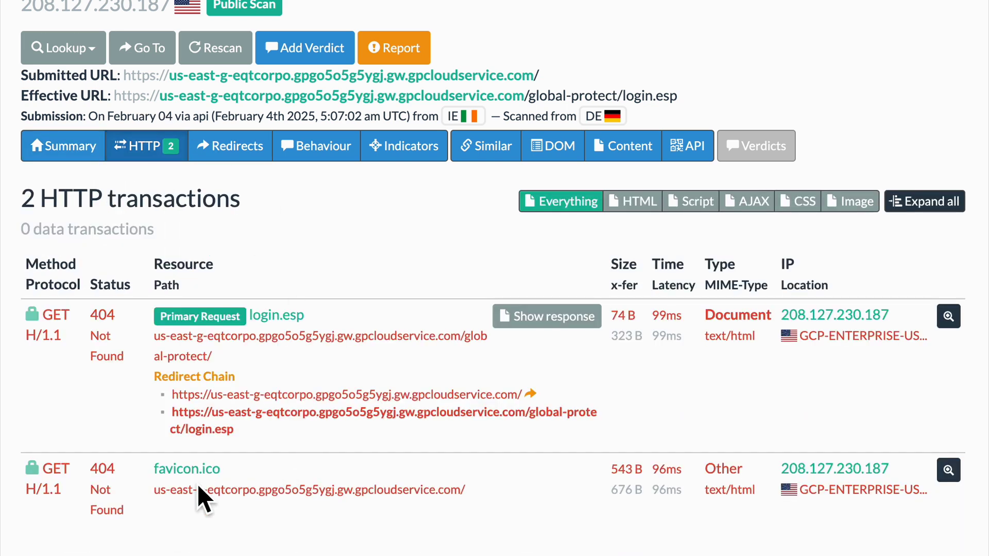
key(alt+Left)
key(alt+Left)
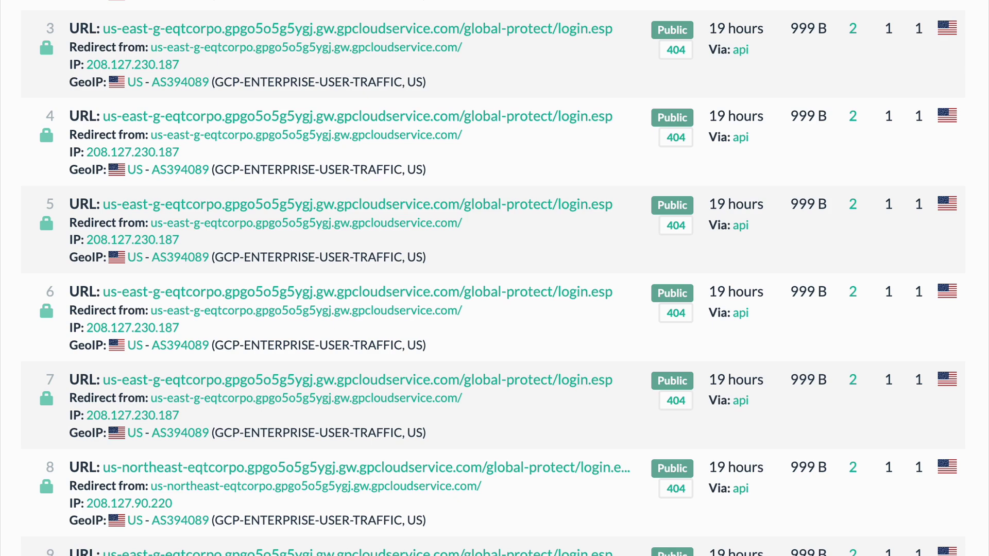
Step: Open the fifth result, a us-east-g-eqtcorpo login.esp scan, and list its HTTP transactions
scroll(301, 246, down, 5)
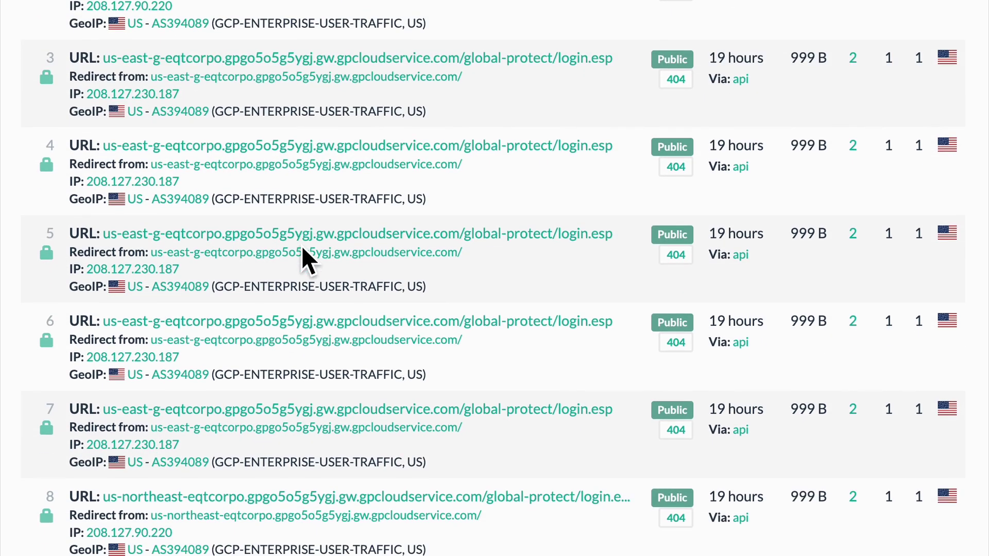
click(278, 237)
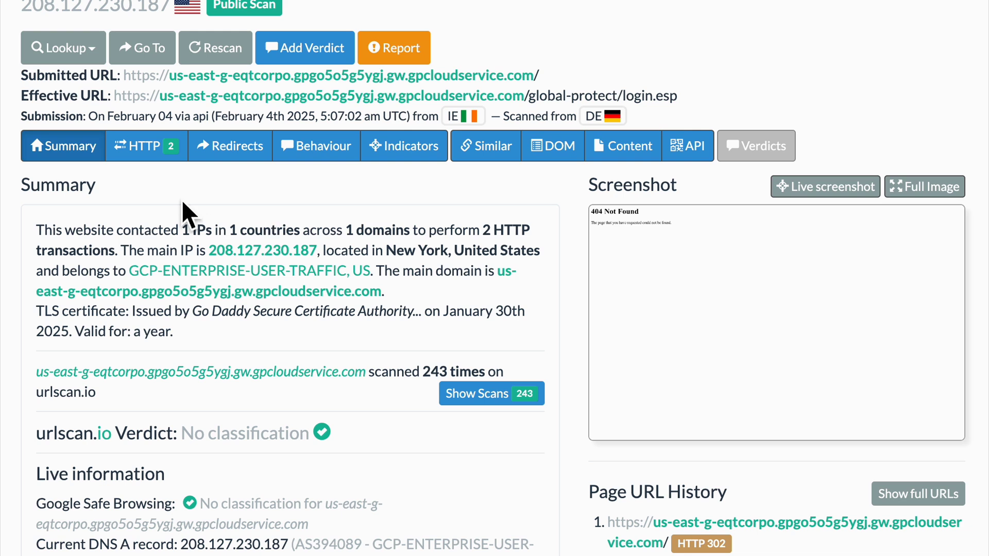
click(165, 144)
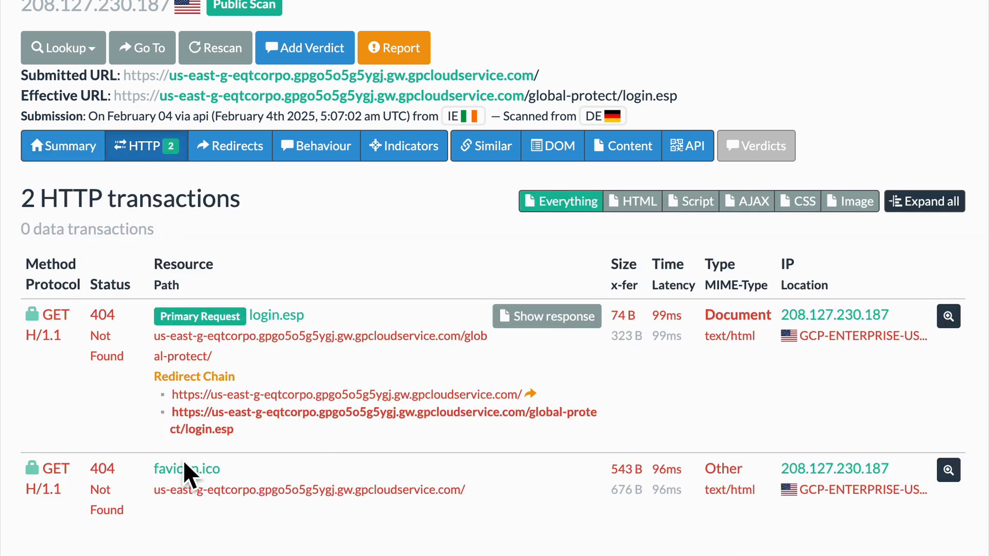
Step: Go back to the query (page.url:"setup.cgi?next_file") AND stats.encodedDataLength:>0 and rerun it
key(alt+Left)
key(alt+Left)
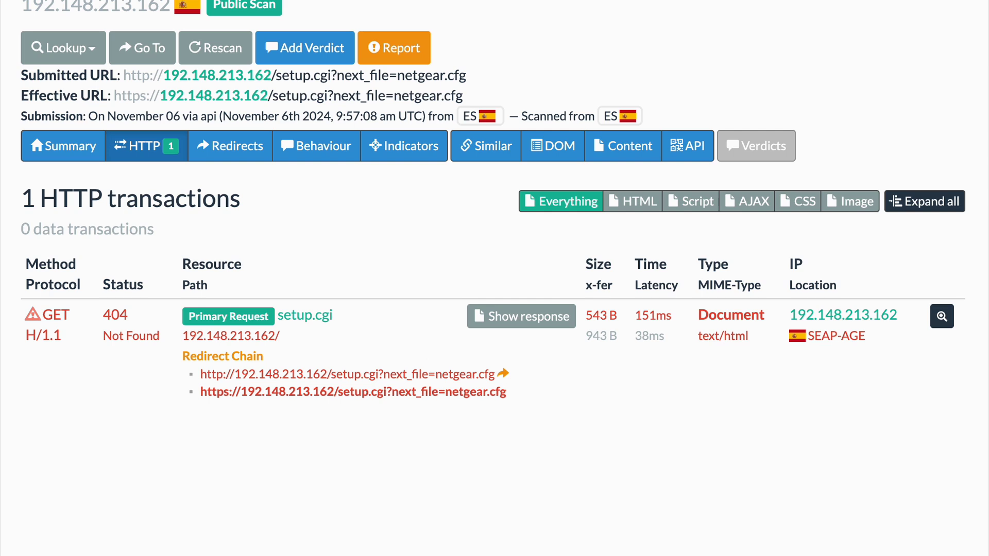
key(alt+Left)
key(alt+Left)
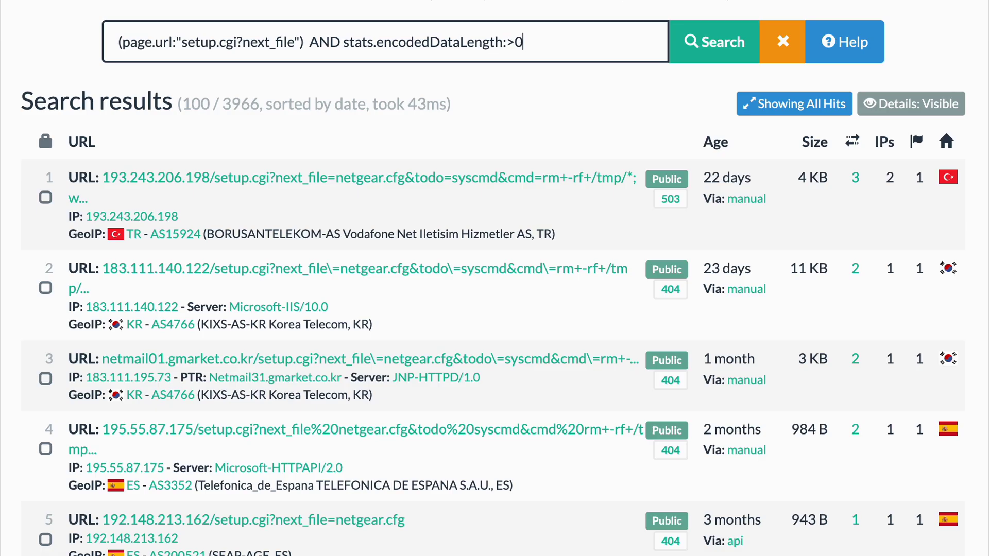
click(747, 45)
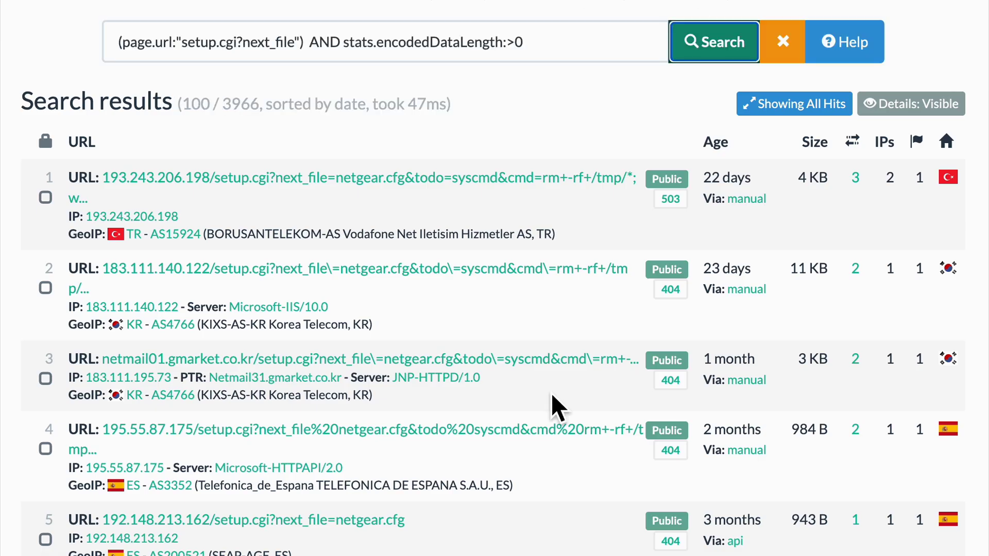
Step: Skim the setup.cgi?next_file results for Netgear exploit URLs and return to the start of the list
scroll(551, 394, down, 10)
scroll(551, 393, down, 2)
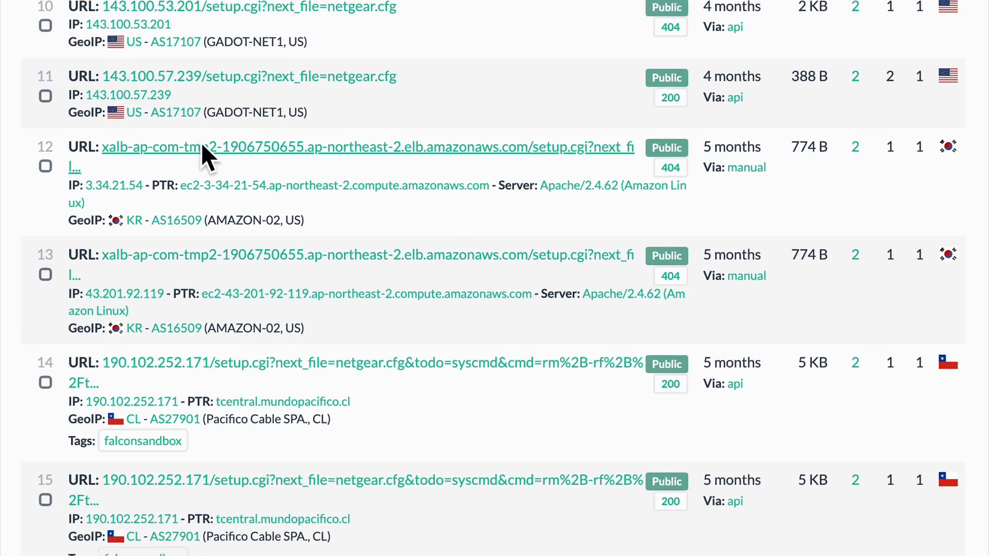
scroll(432, 471, down, 5)
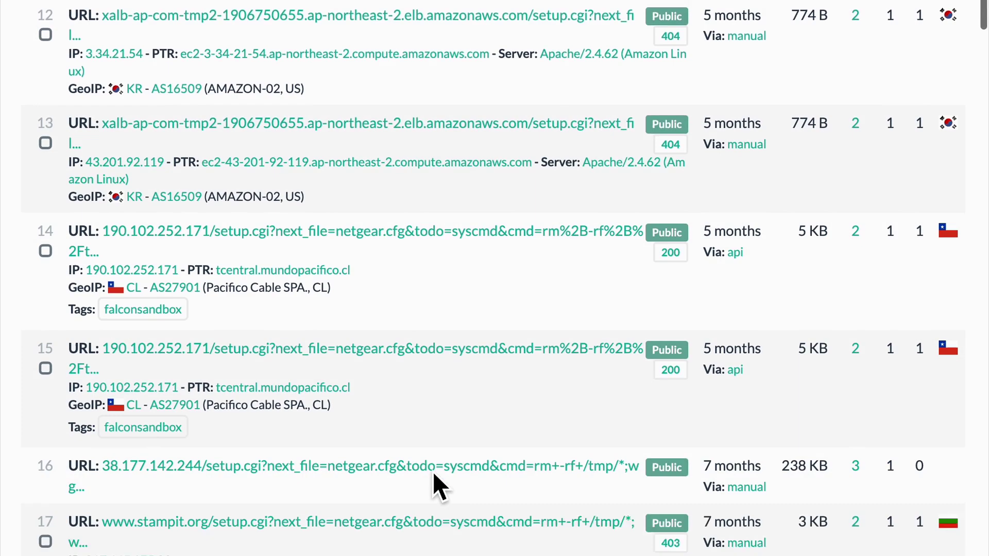
scroll(433, 471, down, 1)
scroll(433, 471, down, 5)
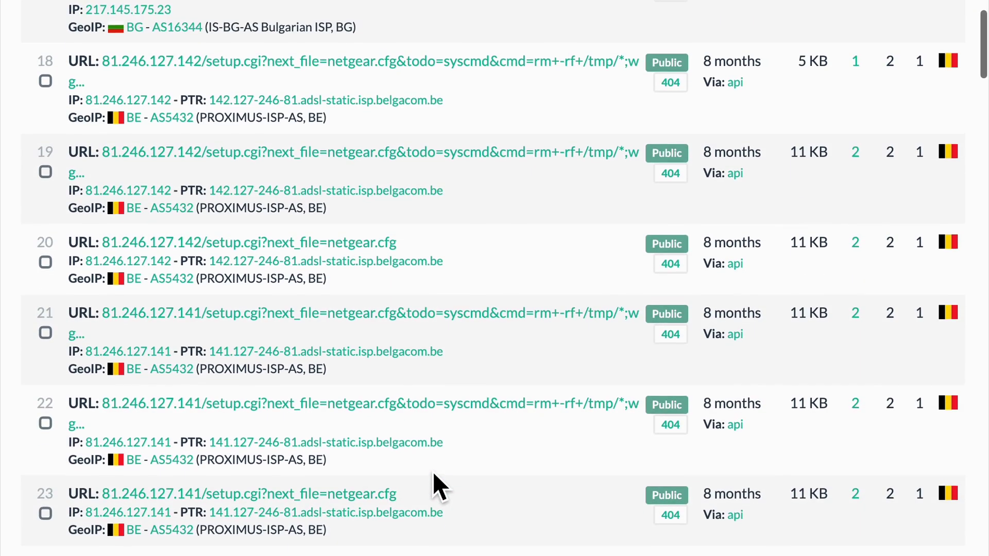
scroll(433, 471, up, 20)
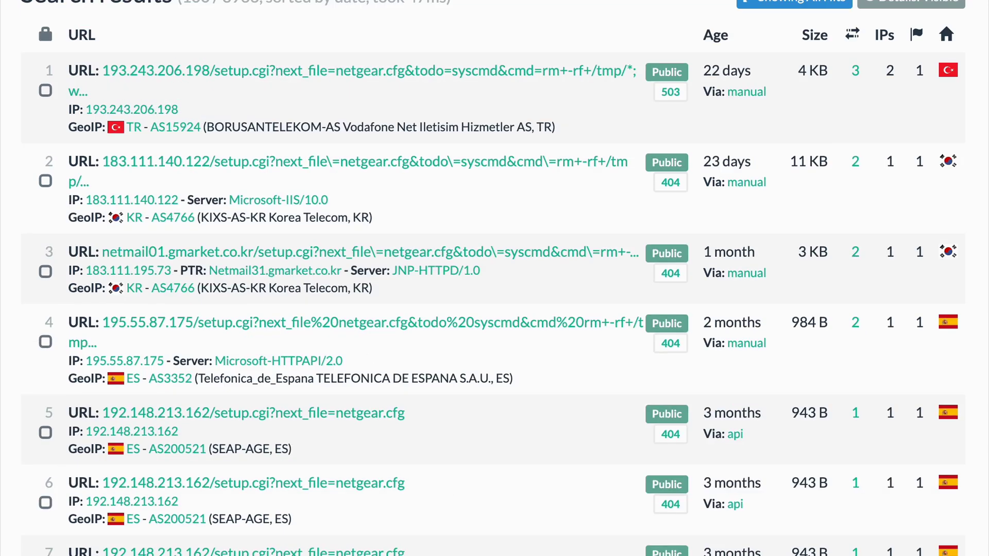
scroll(136, 18, up, 3)
Step: Rerun the 3643fb1a… resource hash search and open the ninth result, a us-east-g-eqtcorpo global-protect/login.esp scan
scroll(134, 11, down, 1)
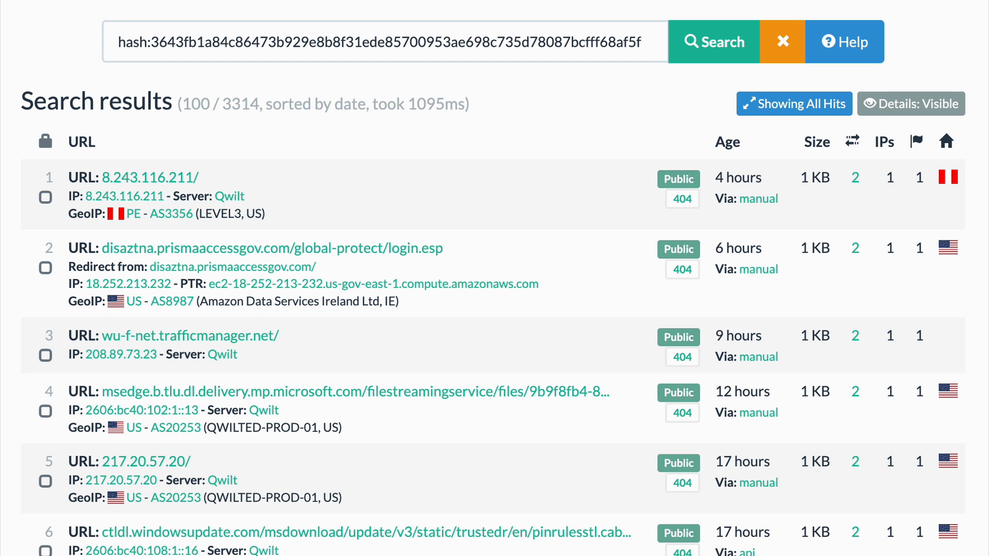
click(697, 52)
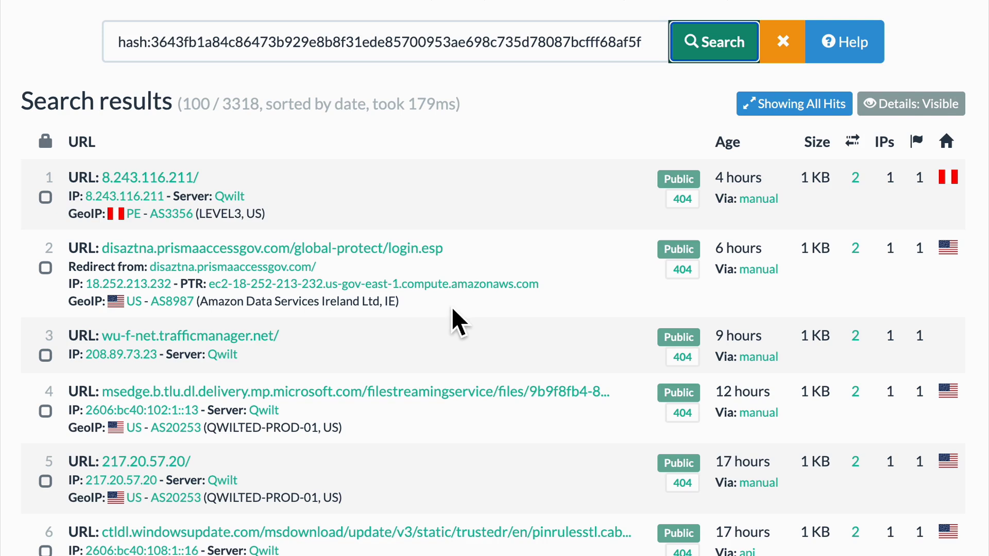
scroll(466, 309, down, 6)
scroll(463, 309, down, 2)
click(360, 350)
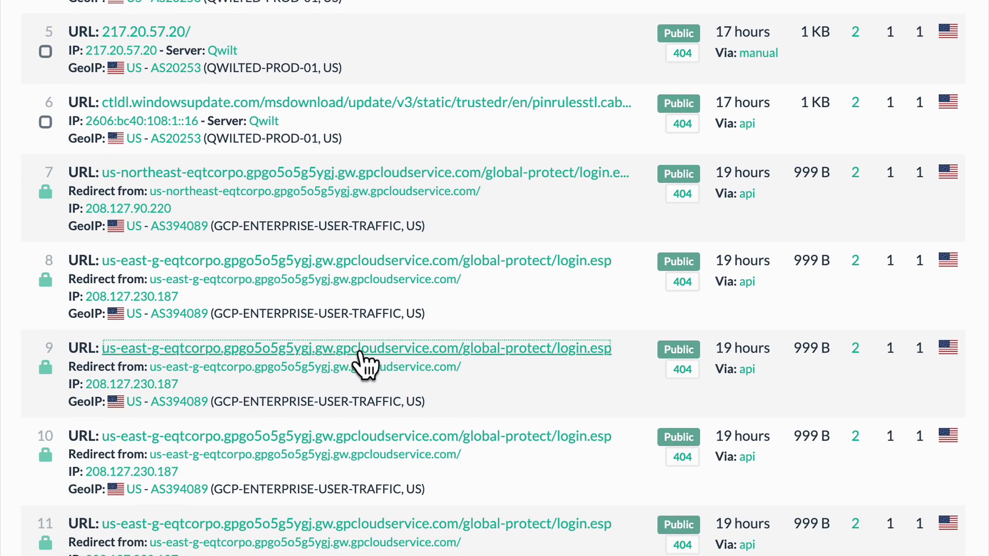
Step: Check the HTTP transactions of the opened login.esp scan and return to the hash search results
scroll(484, 356, down, 1)
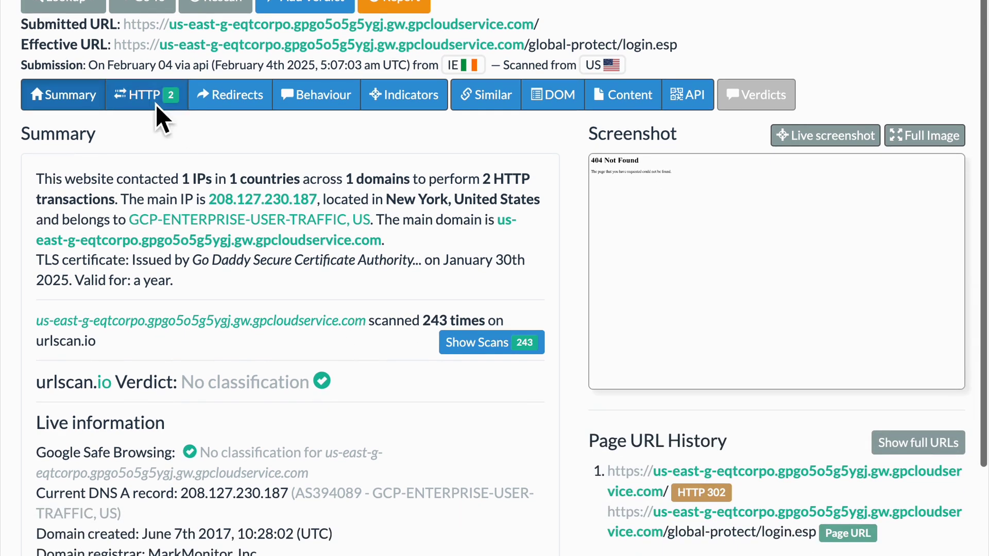
click(142, 104)
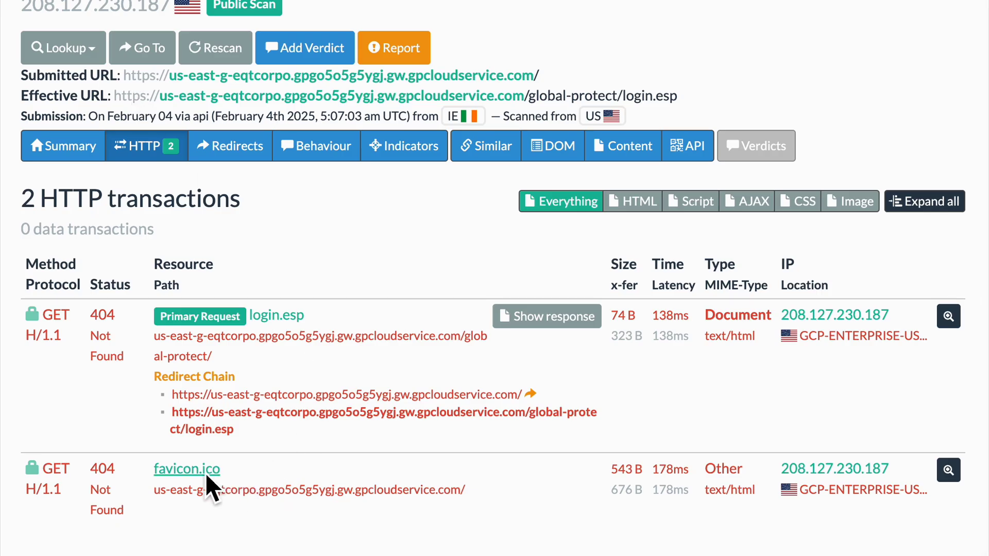
key(alt+Left)
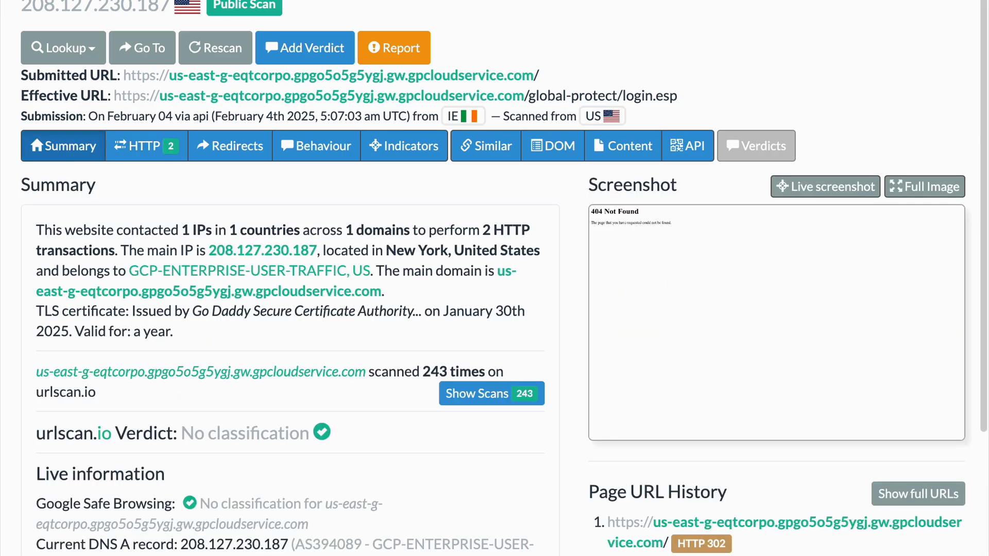
key(alt+Left)
Step: Skim further through the hash matches, examining the URL paths on 94.206.102.4 and 151.253.27.190
scroll(371, 325, down, 8)
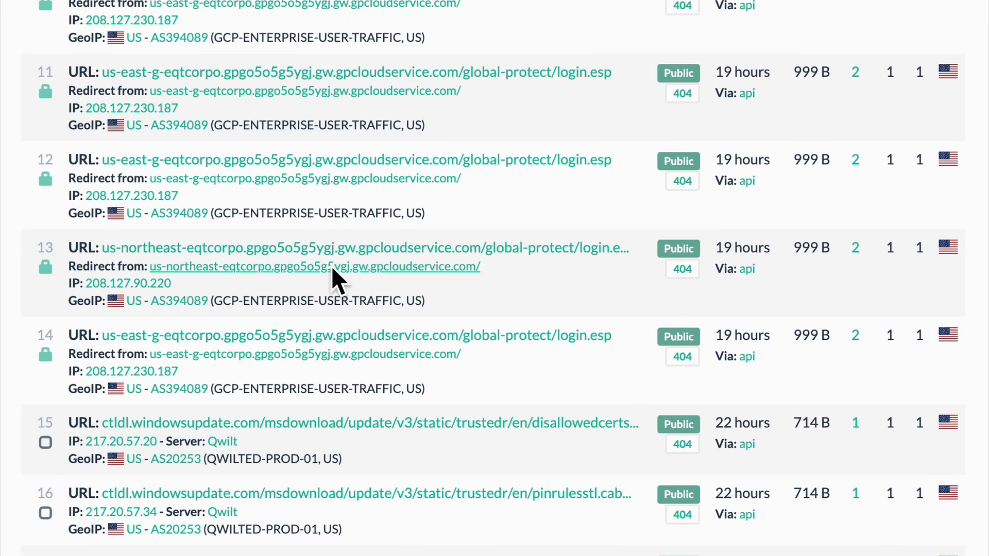
scroll(331, 265, down, 7)
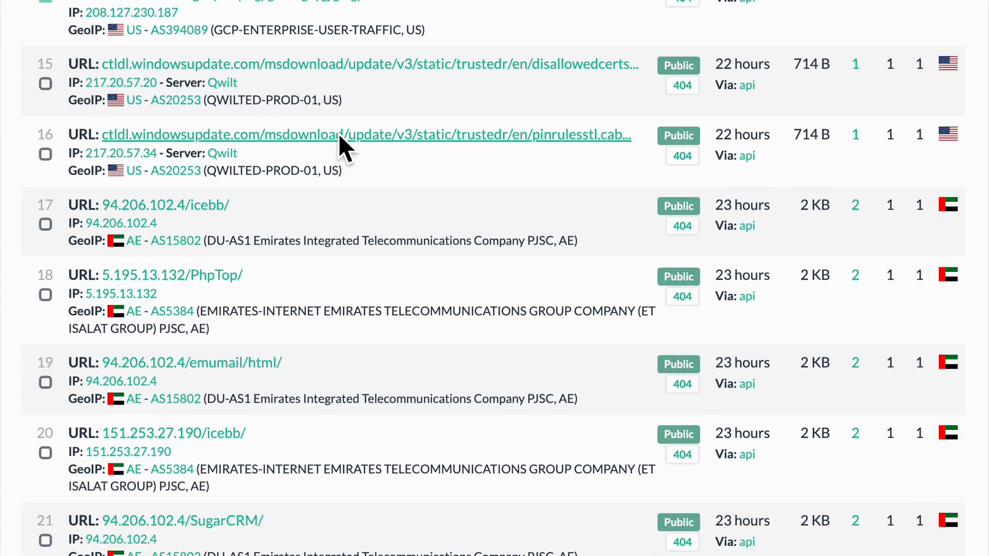
scroll(396, 337, down, 5)
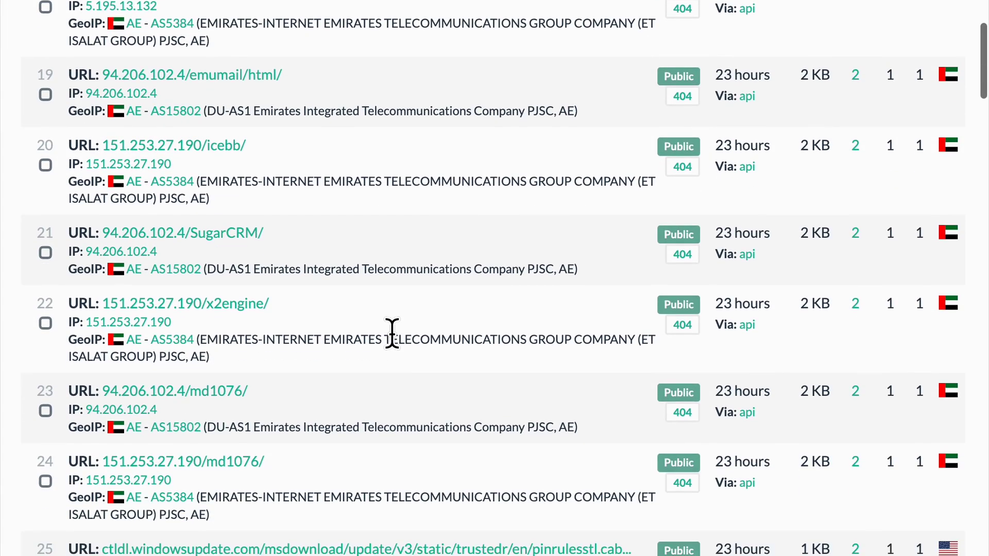
scroll(392, 334, down, 3)
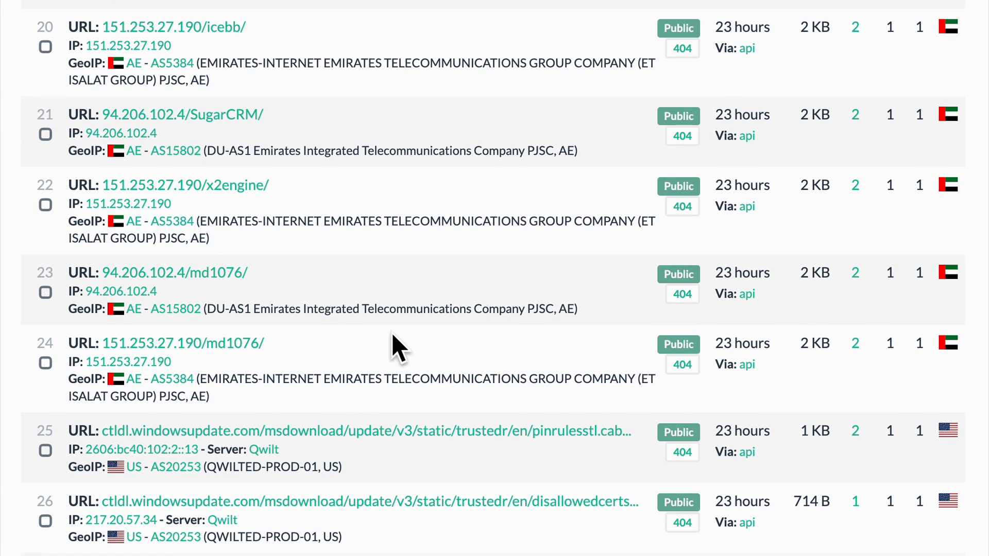
Step: Search for the resource hash a49f08403aedf890fd760b96318f90f0cee29db380984ee4bd63b4a5e9212404 in place of the current hash query
scroll(392, 333, down, 1)
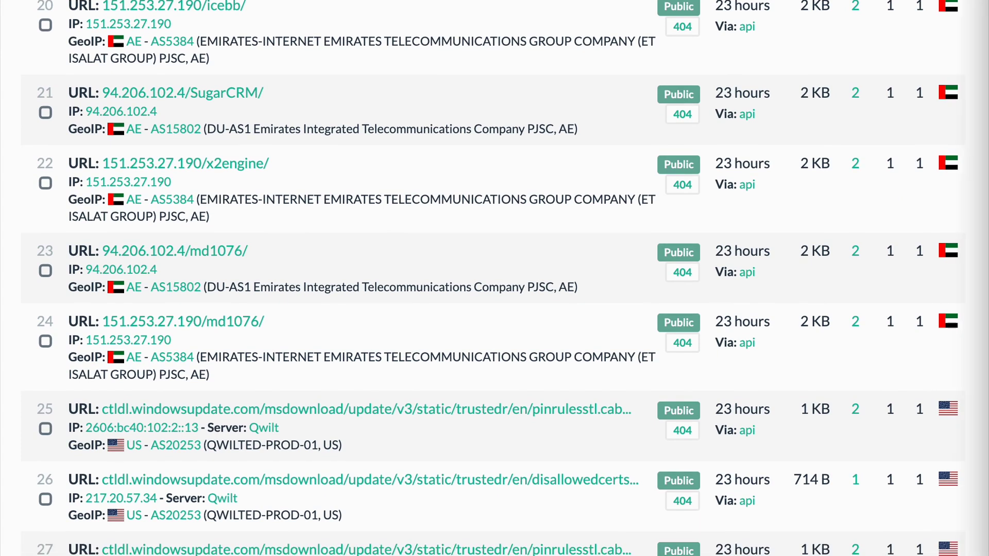
scroll(391, 332, up, 20)
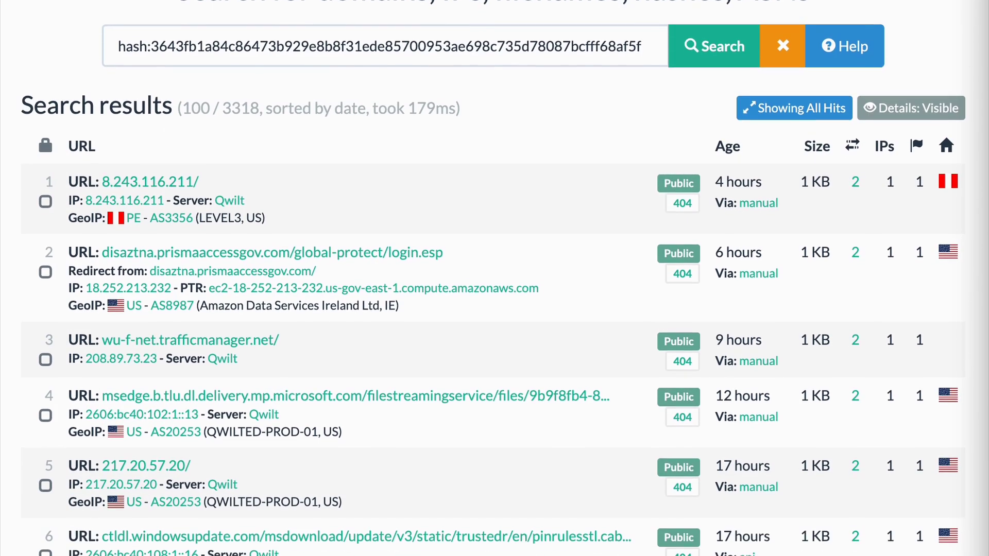
click(452, 43)
key(ctrl+a)
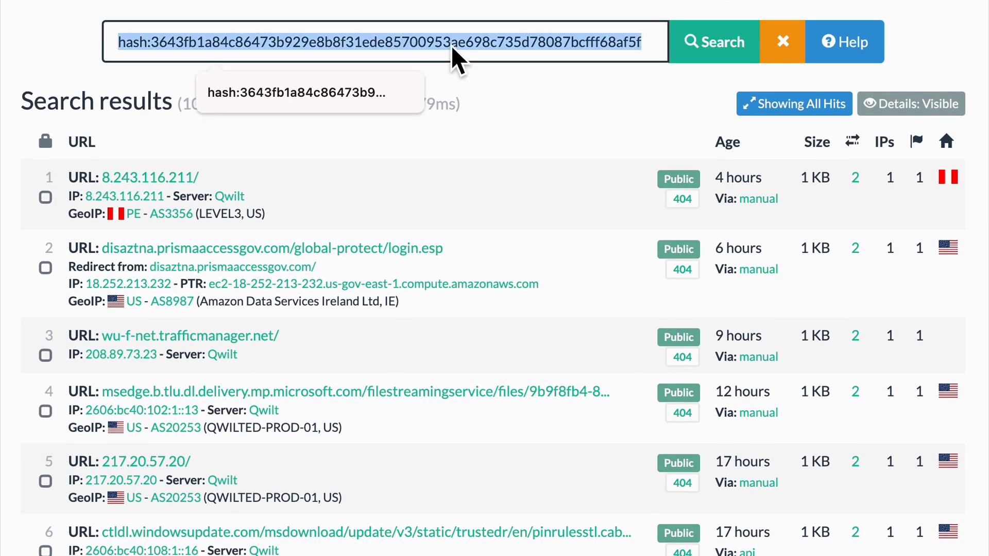
text(hash:a49f08403aedf890fd760b96318f90f0cee29db380984ee4bd63b4a5e9212404)
click(713, 48)
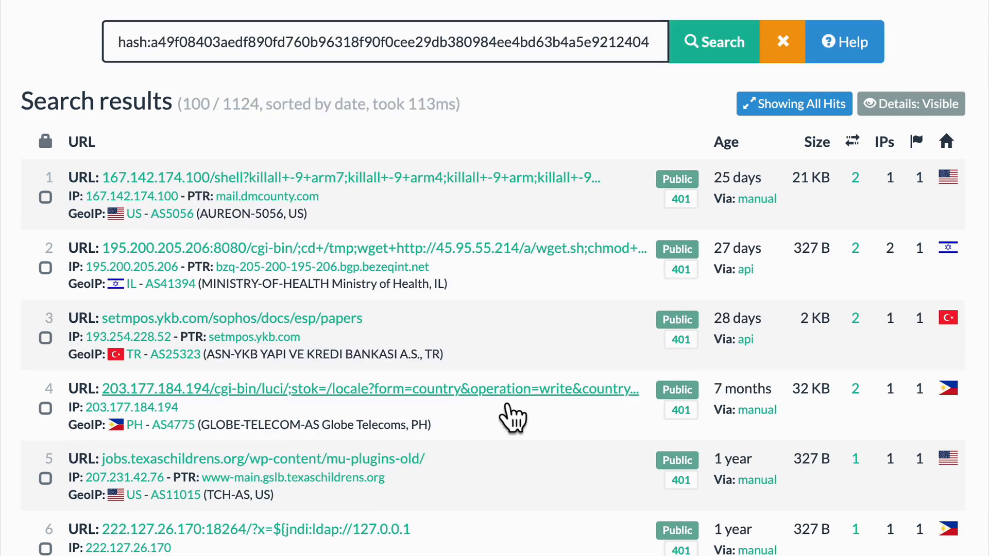
Step: Skim the a49f0840… hash matches for exploit and malware URL paths and return to the start of the list
scroll(513, 416, down, 5)
scroll(513, 416, down, 3)
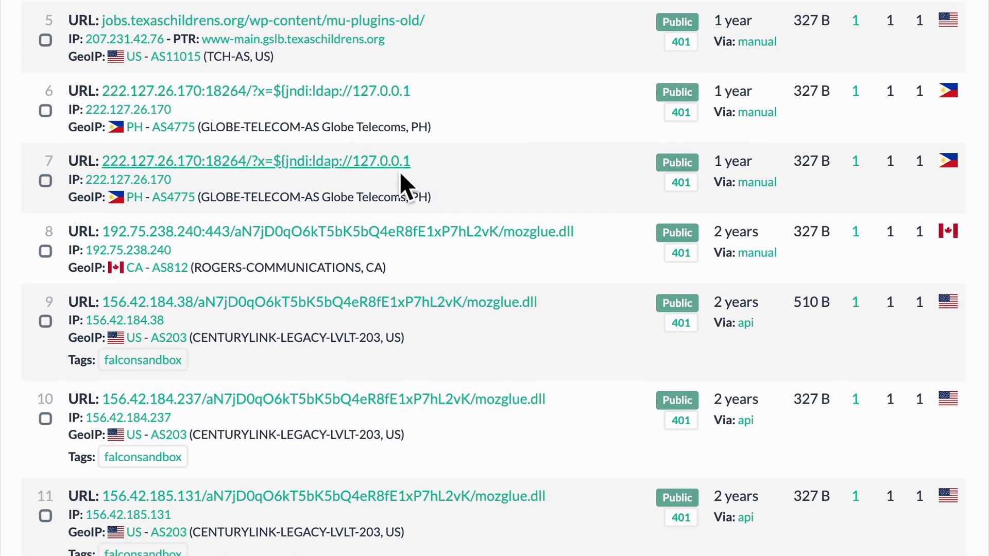
scroll(419, 380, down, 6)
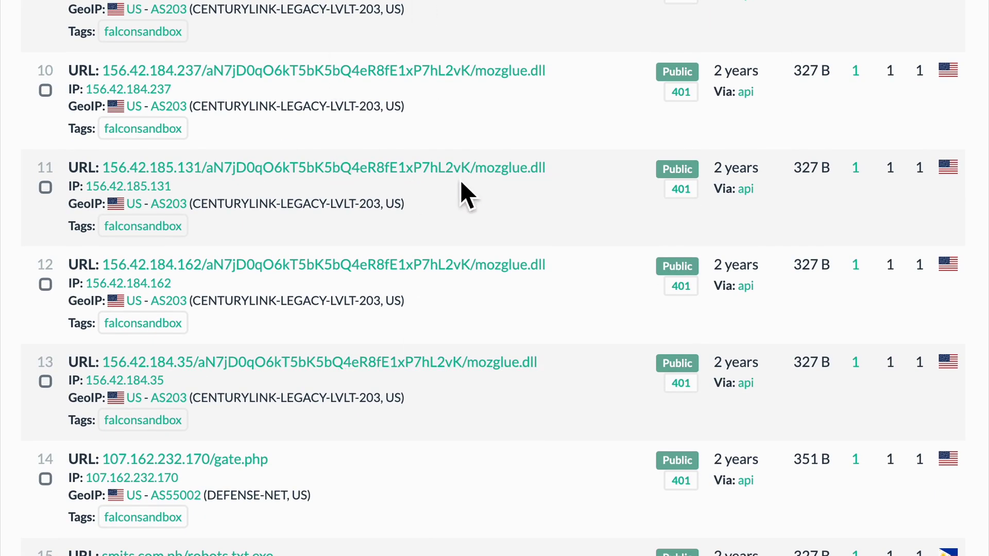
scroll(415, 384, down, 5)
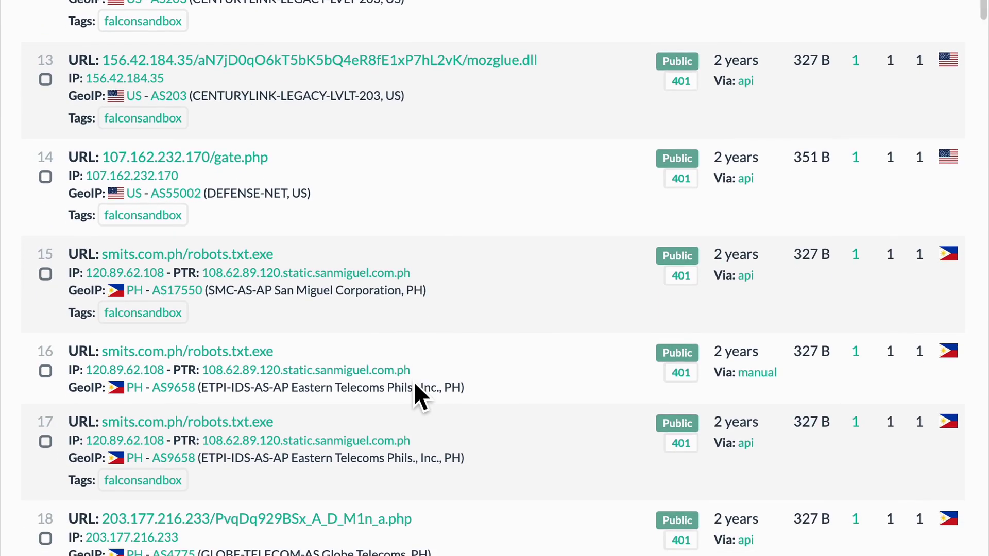
scroll(416, 385, up, 15)
scroll(425, 401, up, 6)
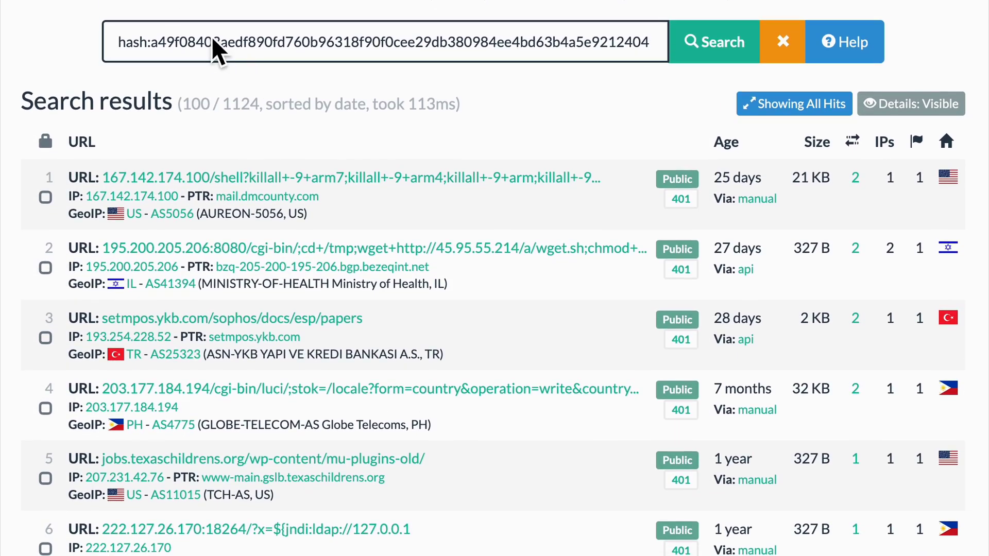
Step: Replace the hash query with page.url:"/global-protect/" and run the search
key(super+Tab)
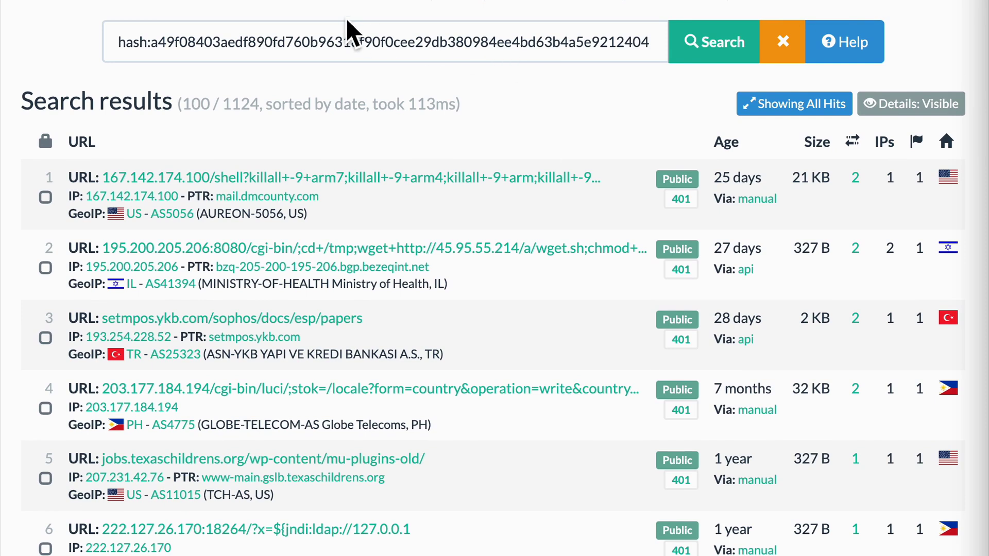
click(428, 38)
key(super+a)
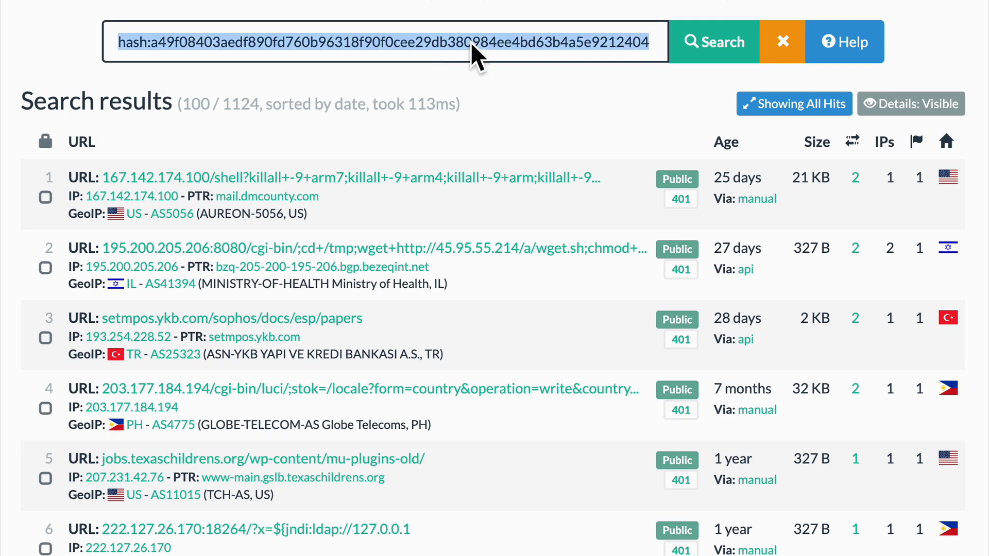
text(ow)
key(BackSpace)
key(BackSpace)
text(pa)
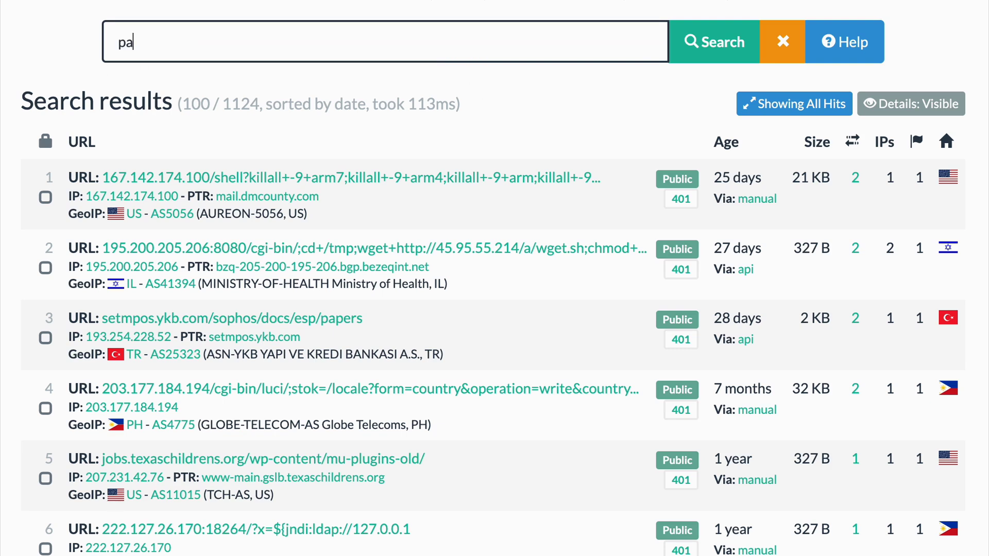
text(ge.url:"global-pro)
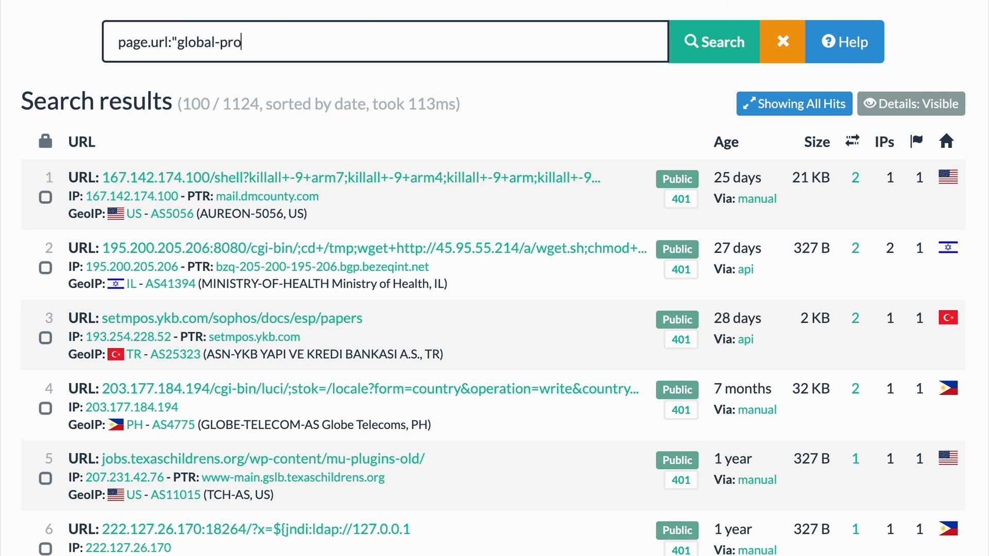
text(tect/")
key(Left)
key(Left)
key(Left)
key(Left)
key(Left)
key(Left)
key(Left)
key(Left)
key(Left)
key(Left)
key(Left)
key(Left)
key(Left)
key(Left)
key(Left)
key(Left)
text(/)
key(Return)
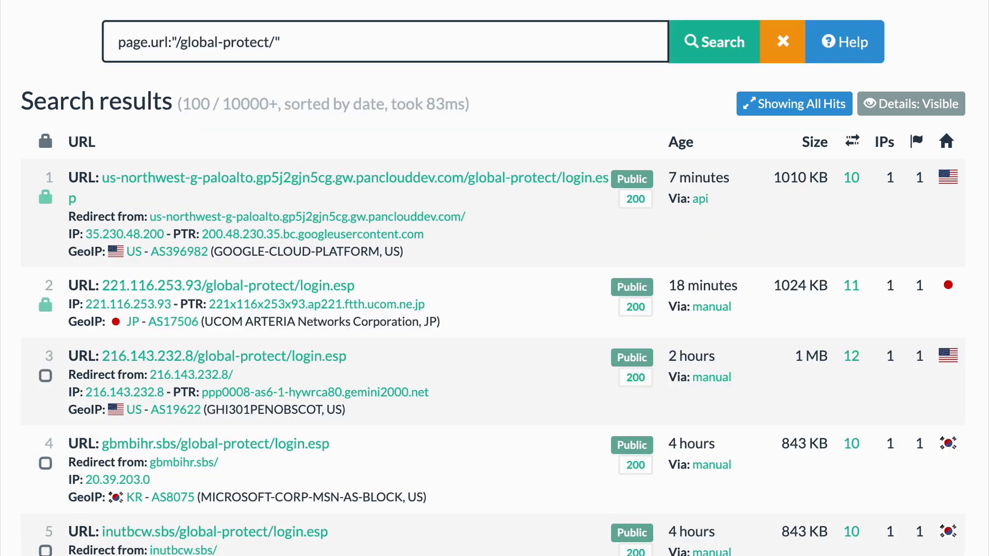
Step: Open the first result, the us-northwest-g-paloalto login.esp scan, look through its HTTP transactions and return to the summary
scroll(545, 505, down, 1)
click(278, 124)
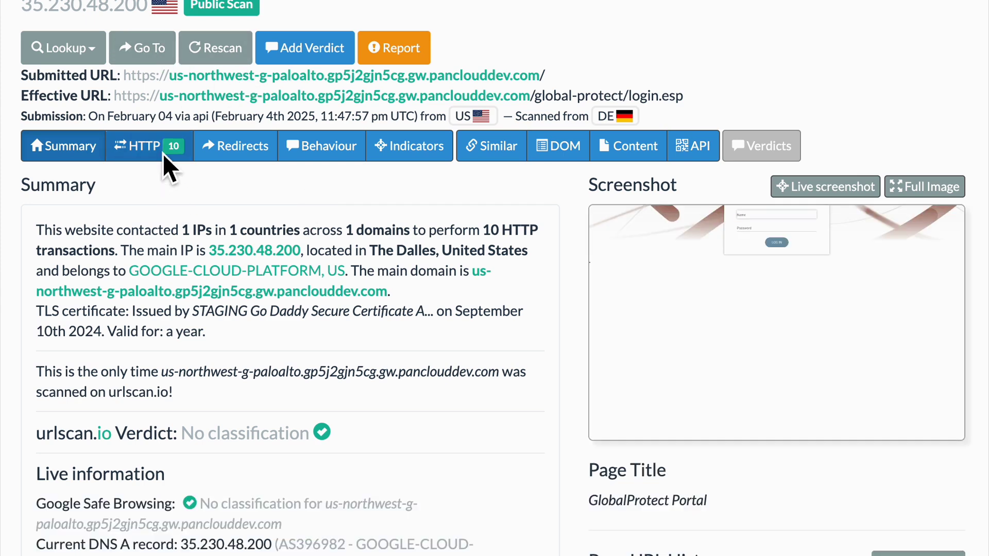
click(163, 154)
scroll(360, 371, down, 6)
scroll(370, 386, down, 3)
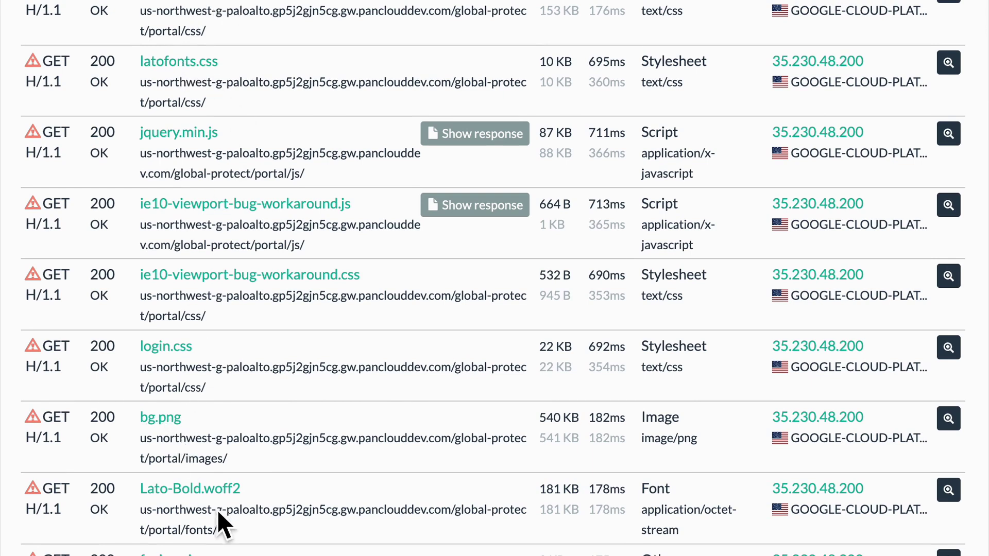
scroll(287, 221, up, 10)
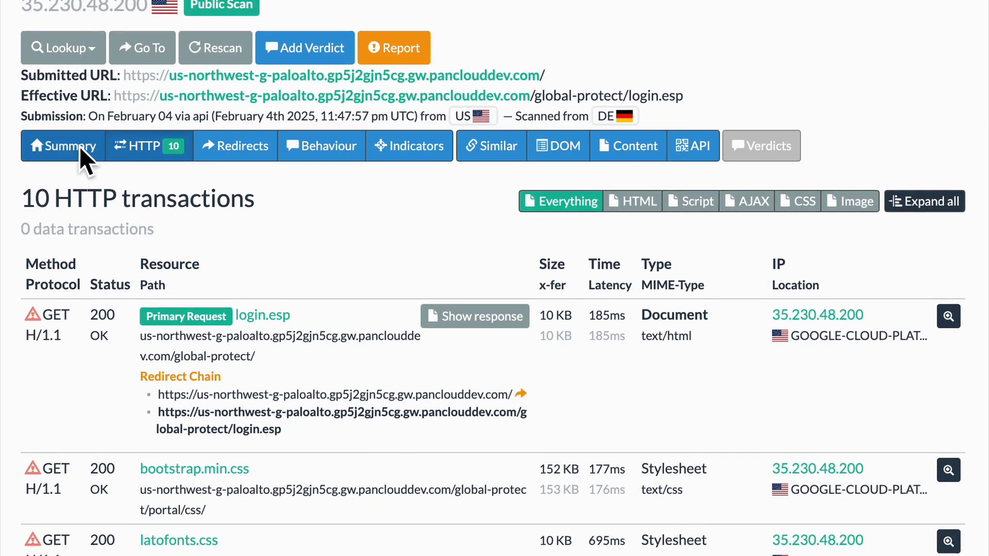
click(80, 146)
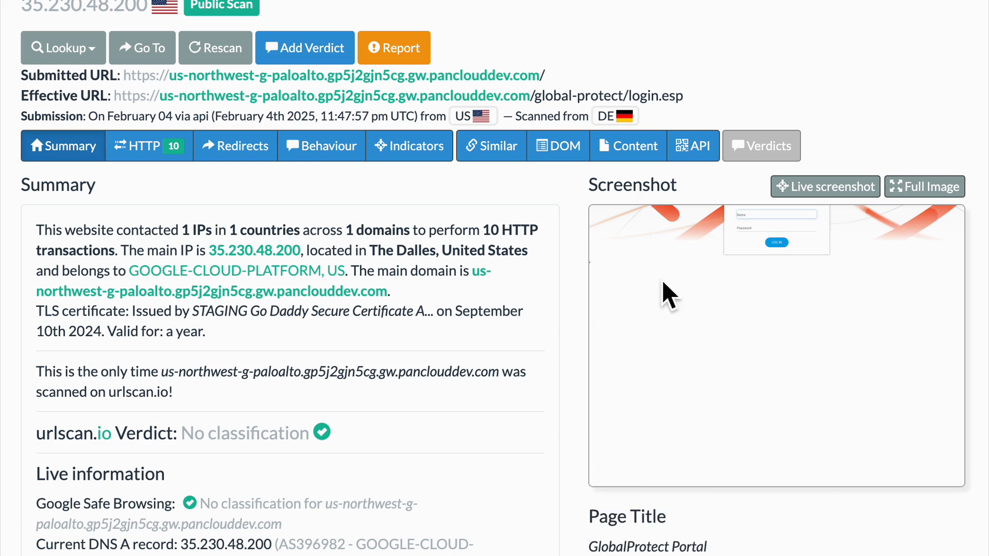
Step: Expand the latofonts.css request in the scan's HTTP transactions and search for other scans sharing its resource hash
click(166, 150)
scroll(366, 404, down, 5)
scroll(366, 405, down, 1)
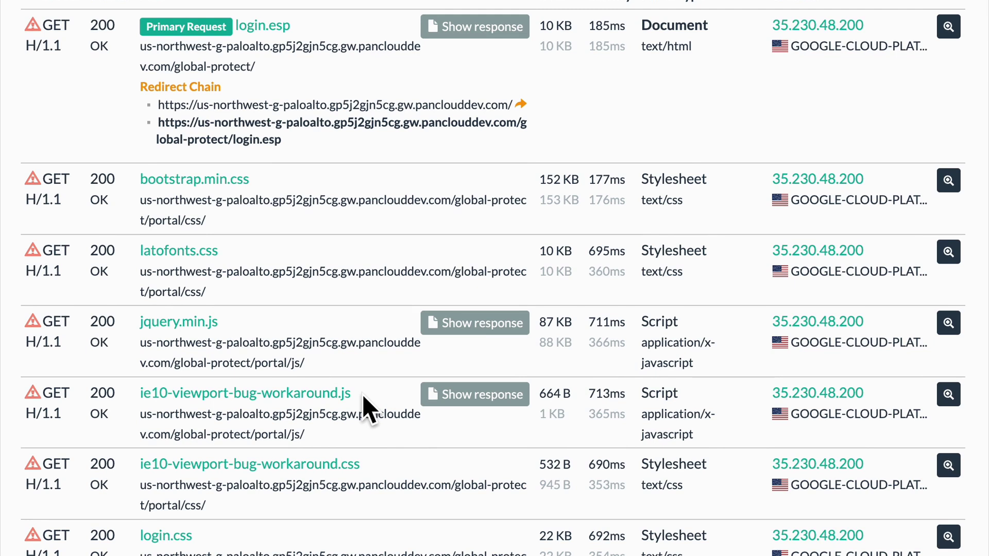
scroll(363, 394, down, 3)
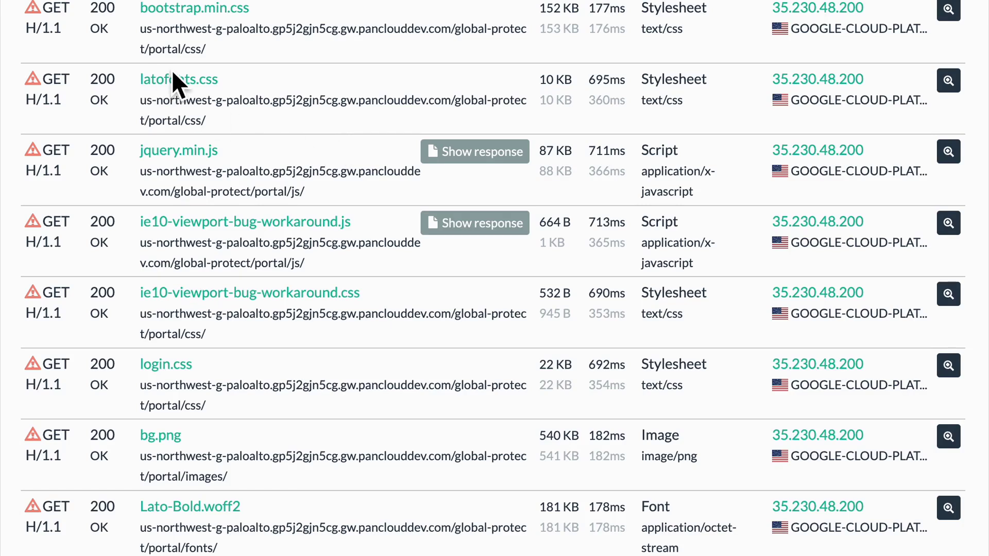
click(949, 83)
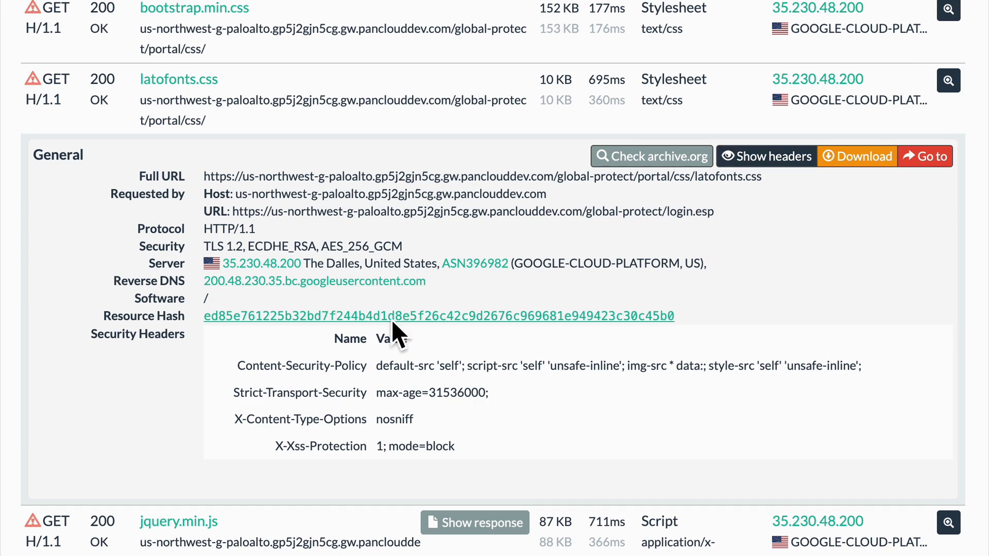
click(419, 316)
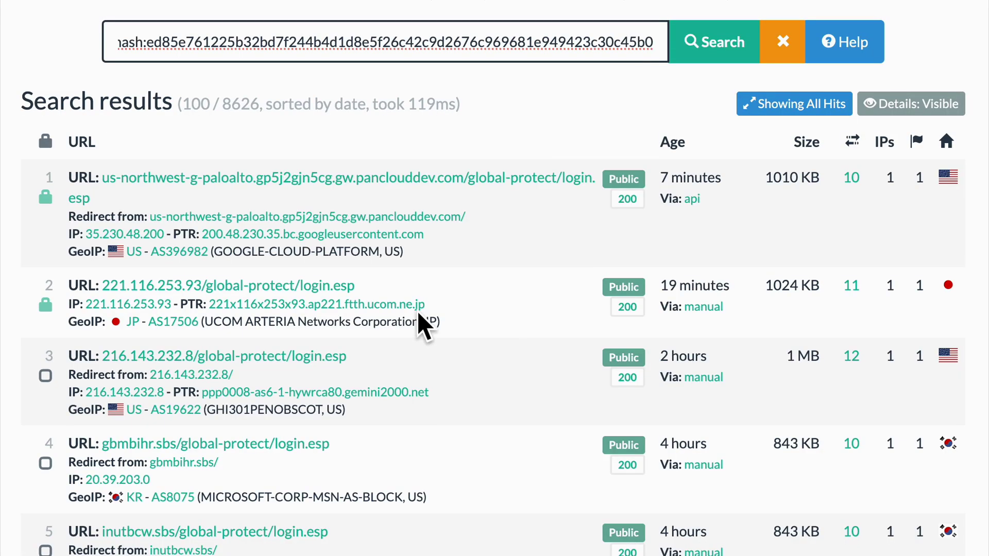
Step: Skim the latofonts.css hash matches, examining which hosts serve the global-protect/login.esp page
scroll(418, 312, down, 5)
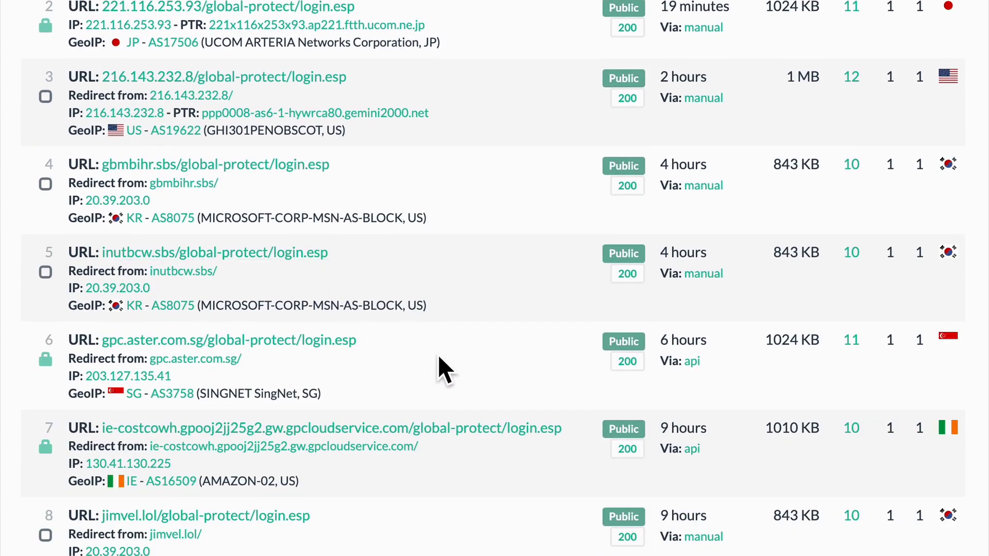
scroll(439, 356, down, 10)
scroll(439, 357, down, 5)
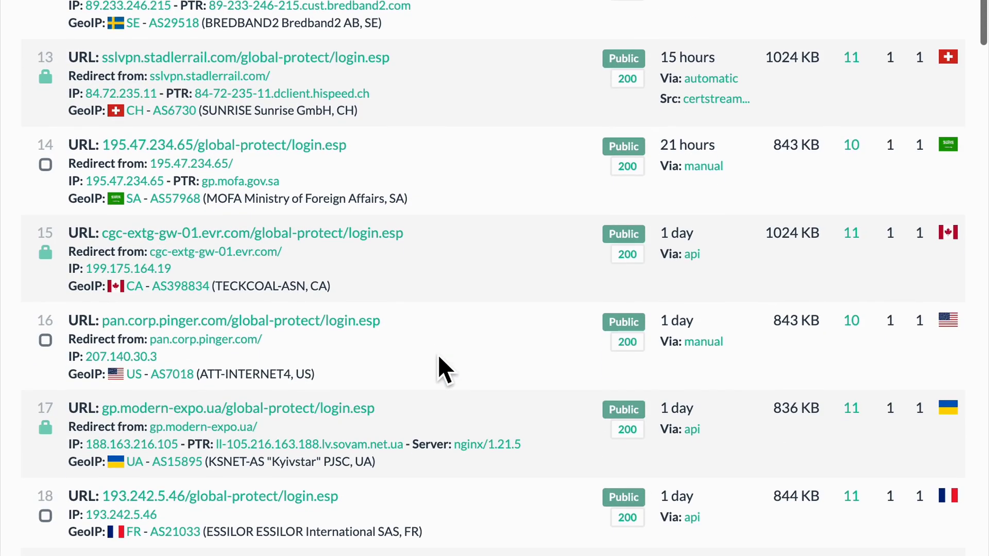
scroll(413, 379, down, 5)
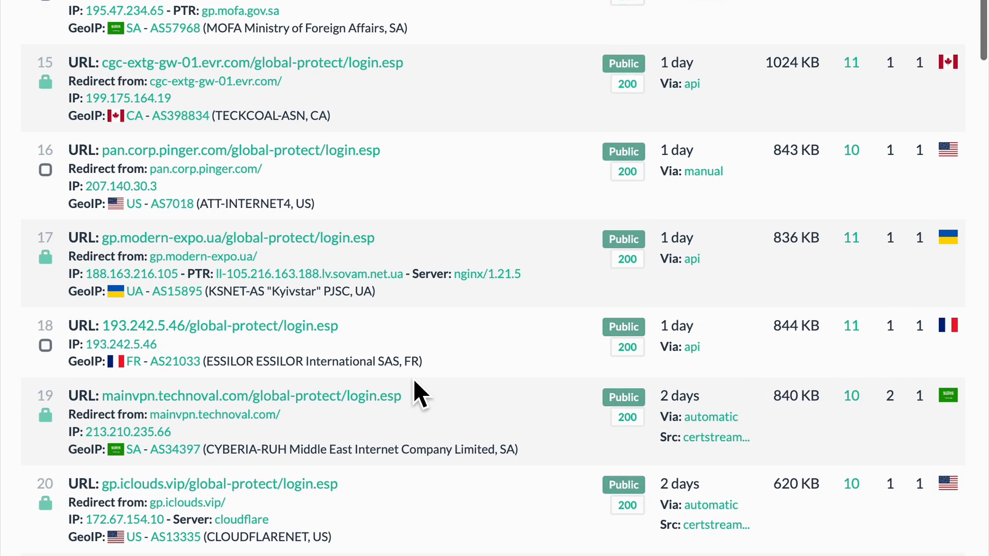
scroll(413, 379, down, 1)
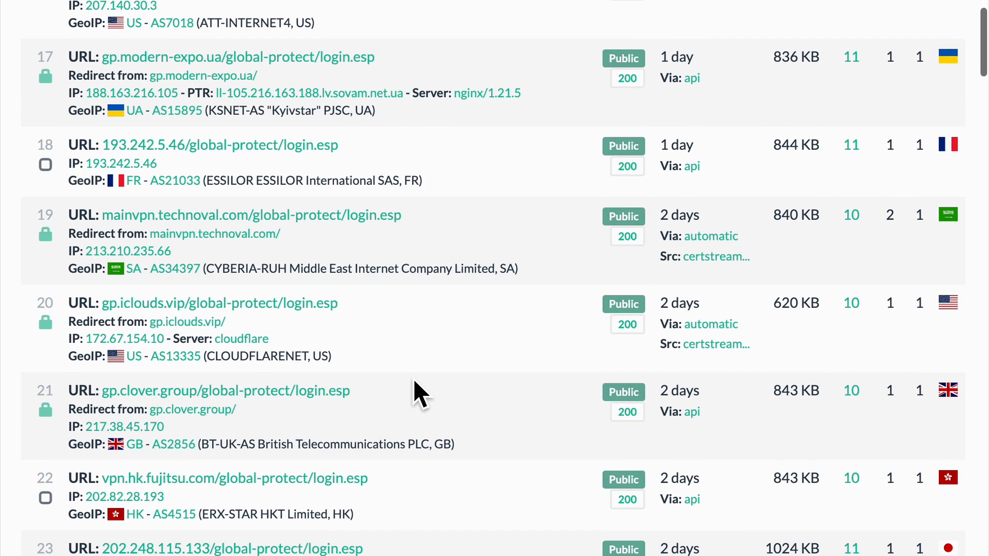
scroll(400, 407, down, 7)
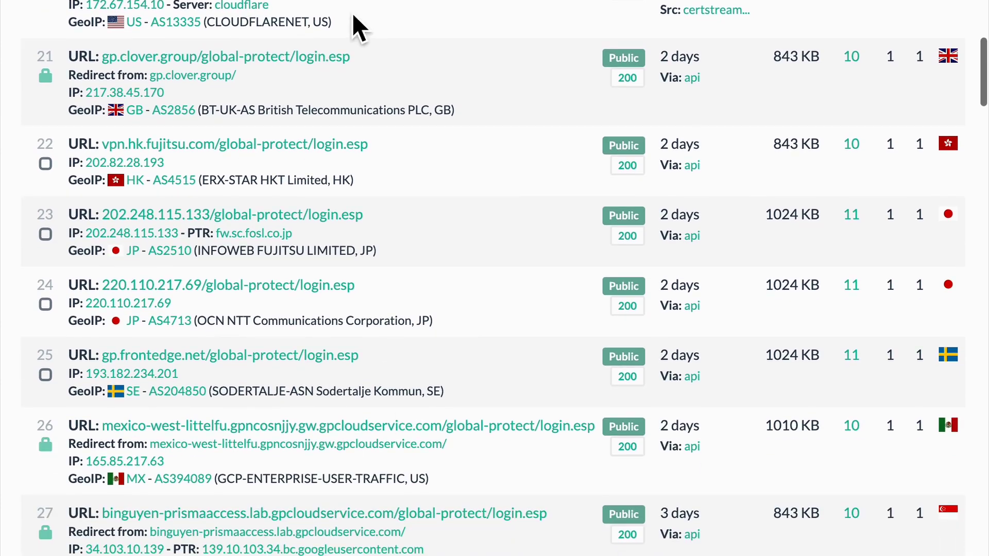
scroll(433, 394, down, 2)
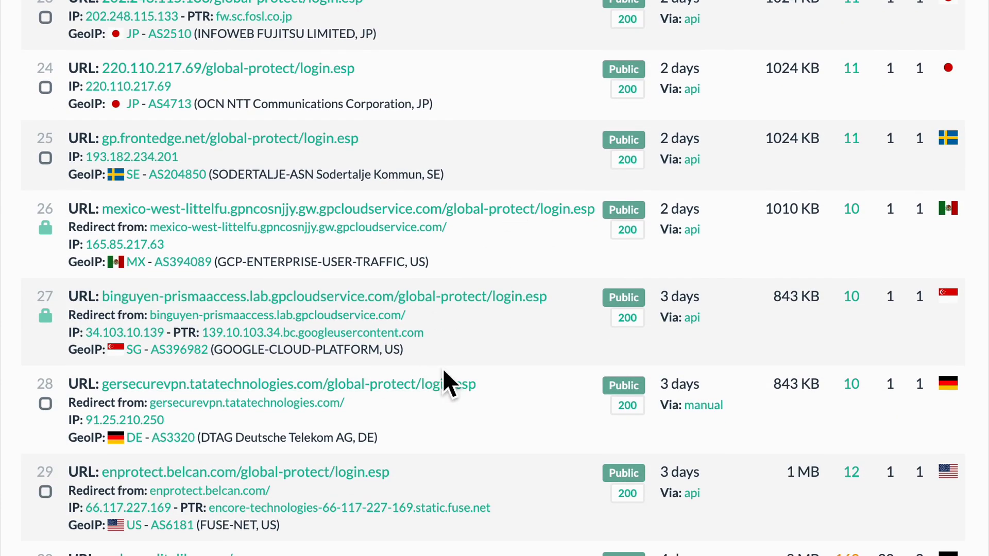
scroll(527, 411, down, 4)
scroll(527, 411, down, 7)
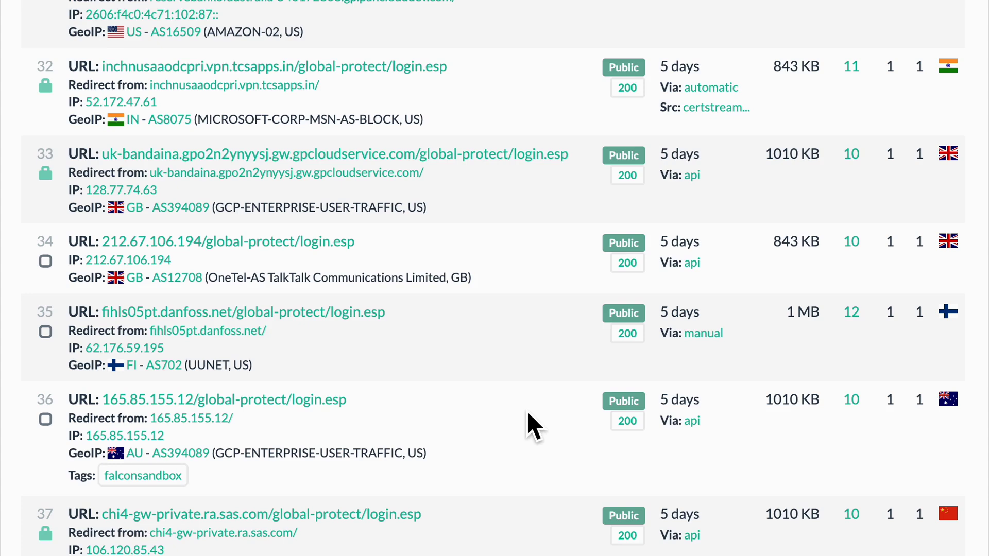
scroll(527, 410, down, 15)
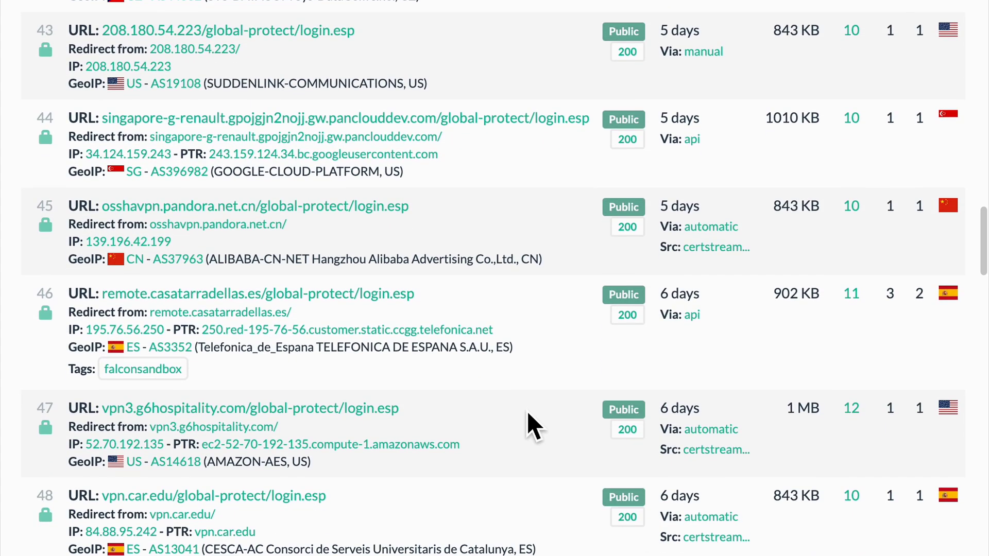